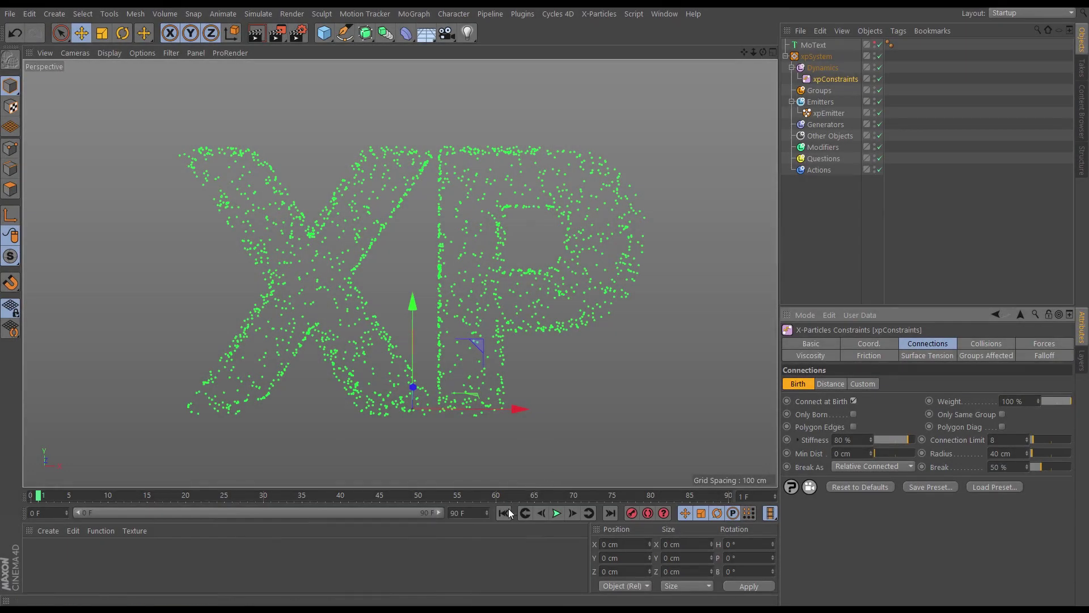
Preview the finished XP particle mesh by stepping to frame 1 and orbiting to face it.
left_click(503, 513)
left_click(572, 513)
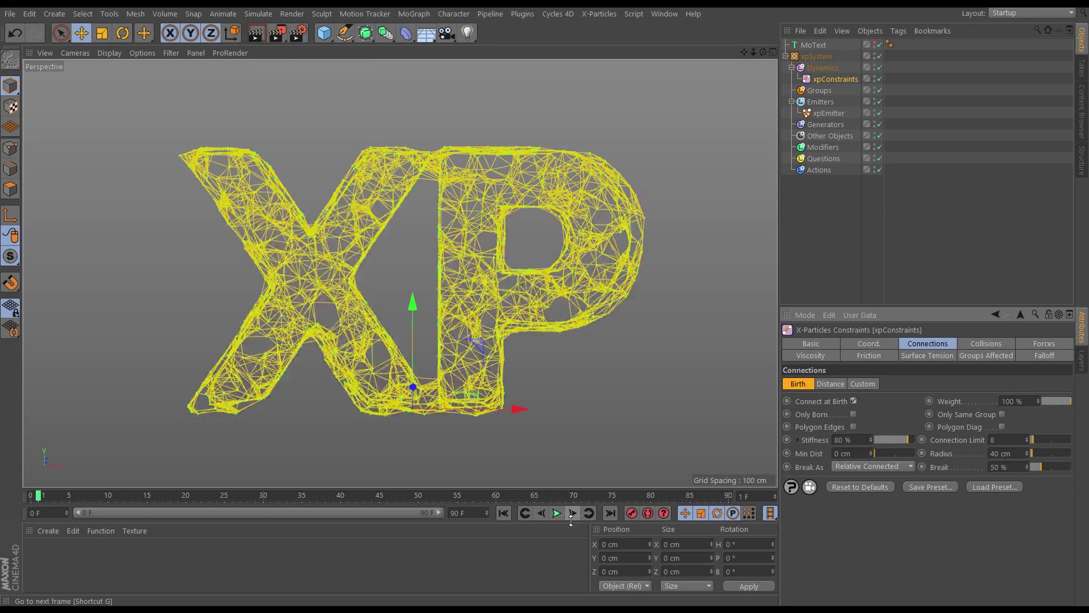
mouse_move(468, 267)
left_mouse_down("alt")
mouse_move(565, 282)
mouse_move(492, 259)
mouse_move(465, 265)
left_mouse_up("alt")
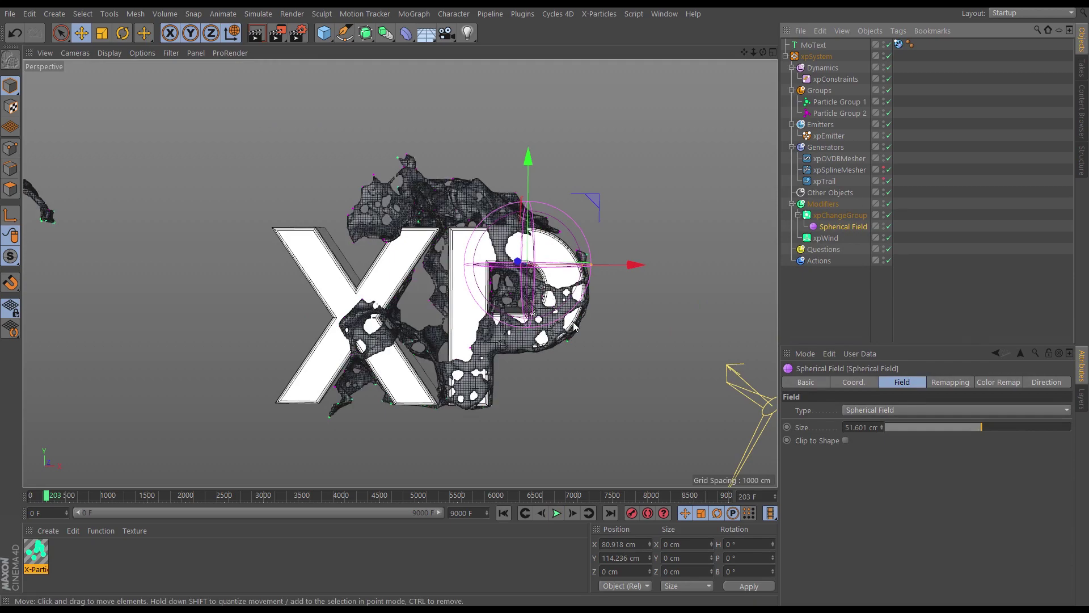
mouse_move(444, 254)
left_mouse_down("alt")
mouse_move(316, 189)
mouse_move(438, 249)
left_mouse_up("alt")
left_click_drag(458, 182, 705, 230, "alt")
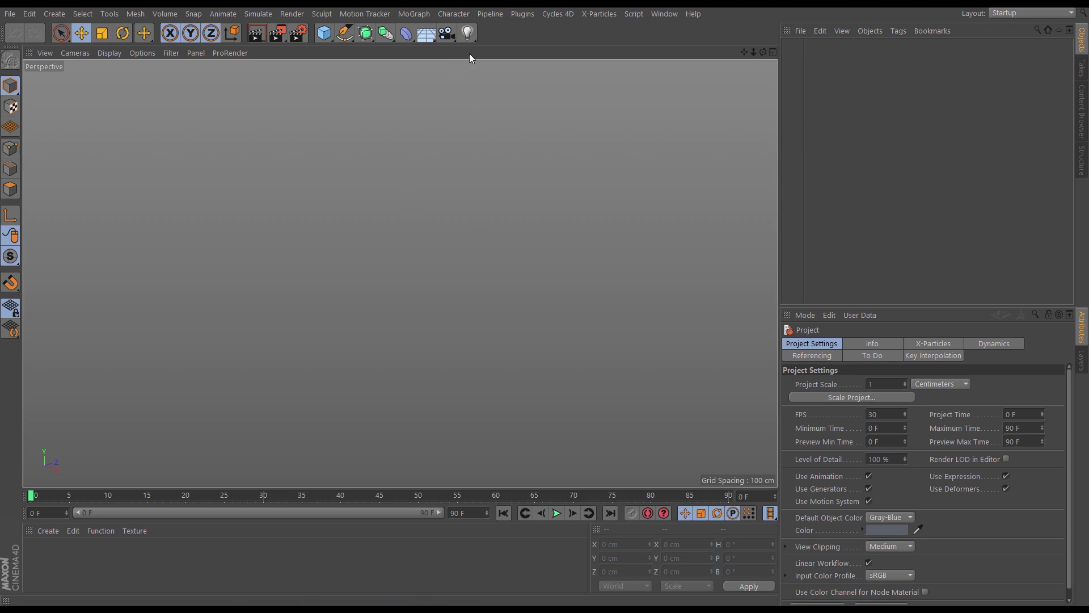
Add an xpSystem with its xpEmitter and switch off Icon in Viewport.
left_click(593, 18)
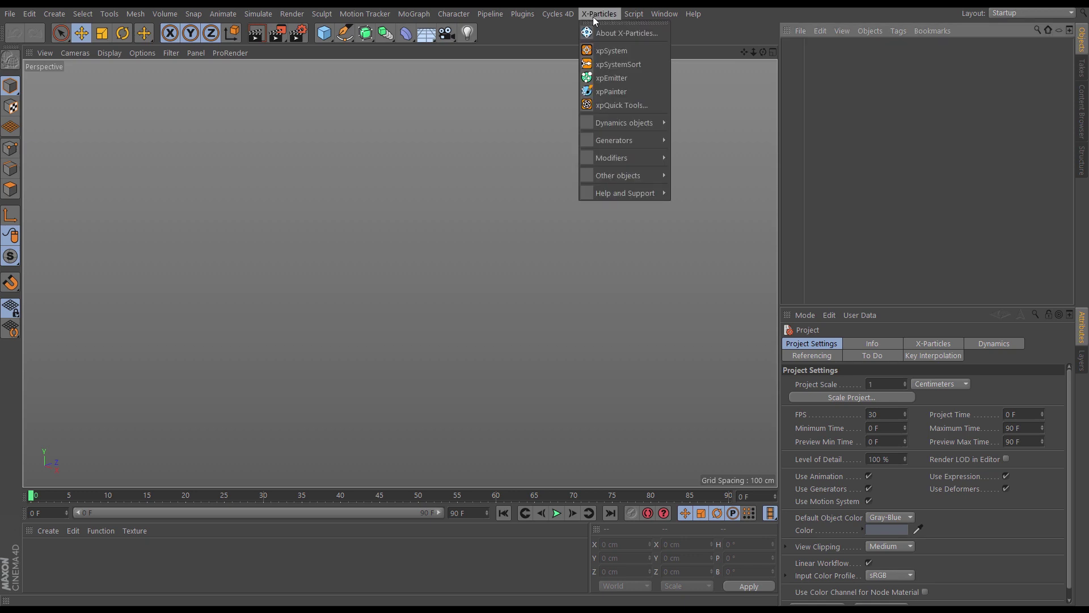
left_click(603, 50)
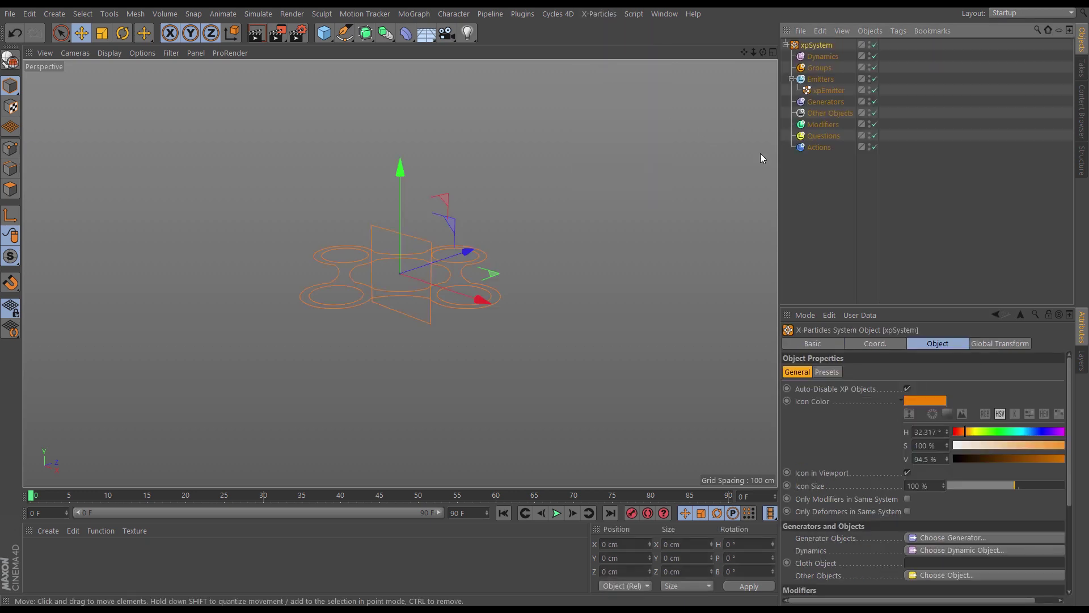
left_click(907, 472)
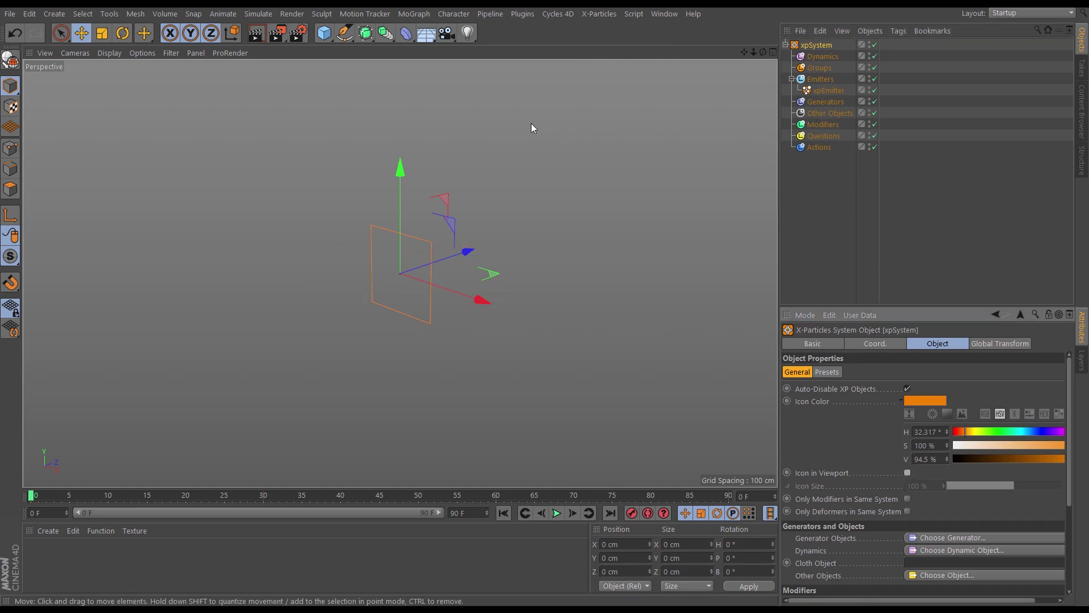
Add a MoText object and replace its default text with 'XP'.
left_click(415, 13)
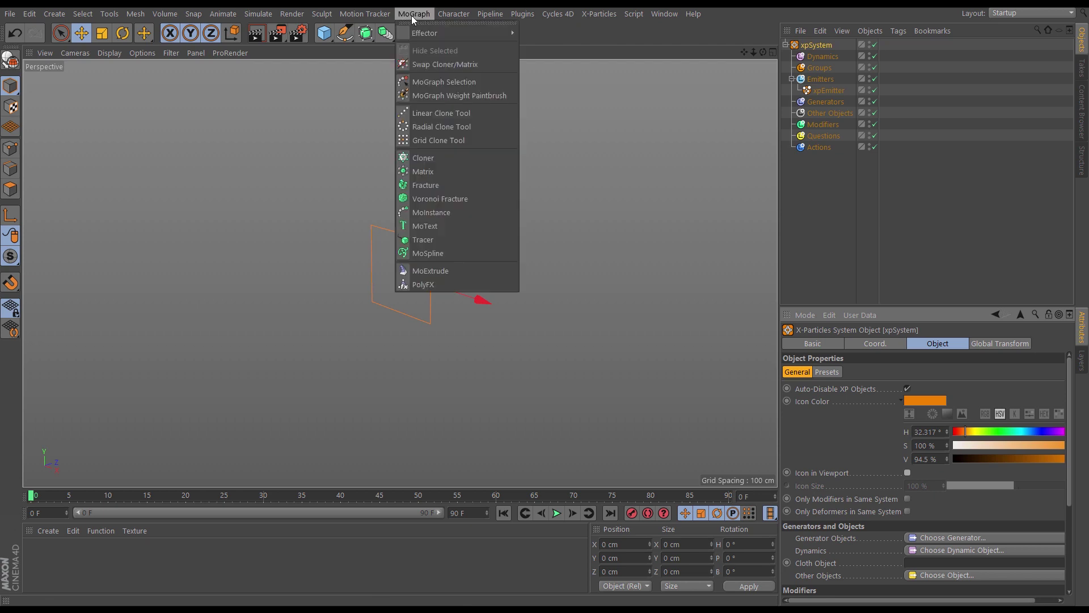
left_click(421, 226)
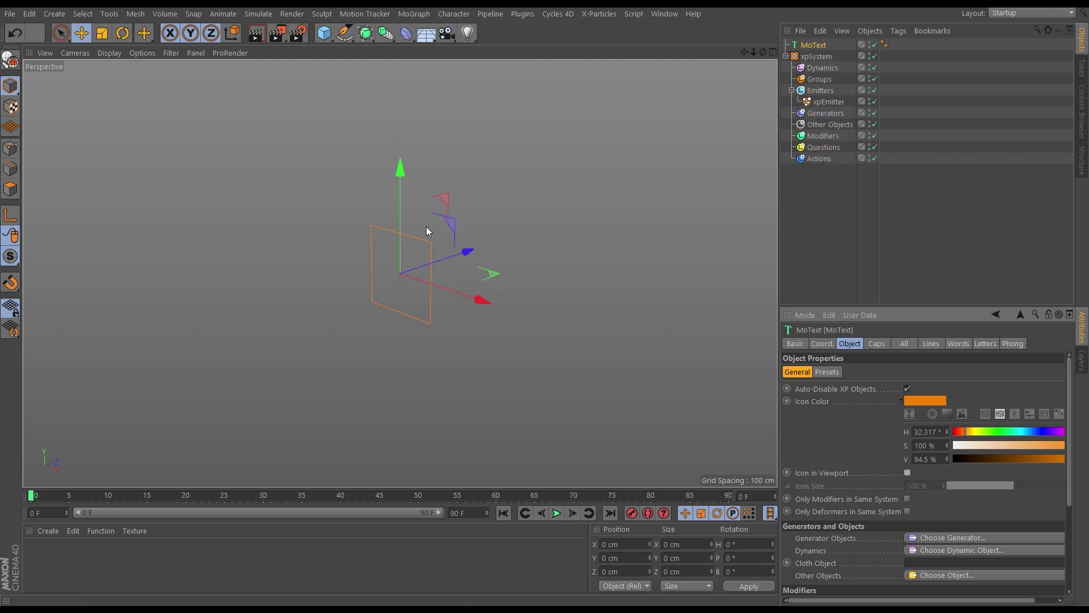
left_click_drag(837, 403, 792, 407)
type("XP")
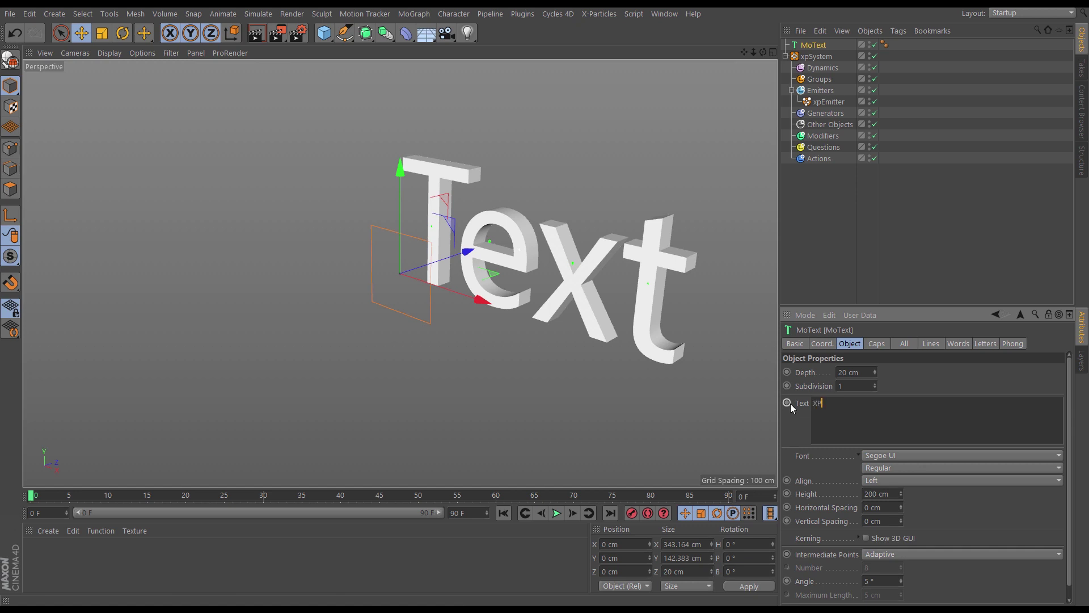
left_click(892, 458)
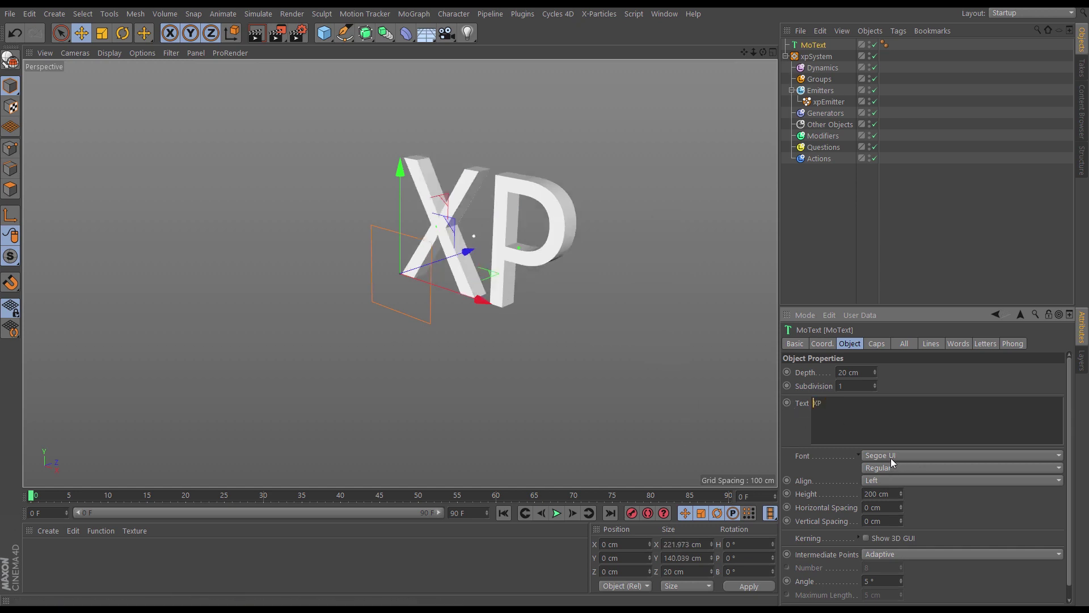
Set the XP text to Rawline Bold with Middle alignment, viewed front-on.
left_click(891, 456)
left_click(899, 300)
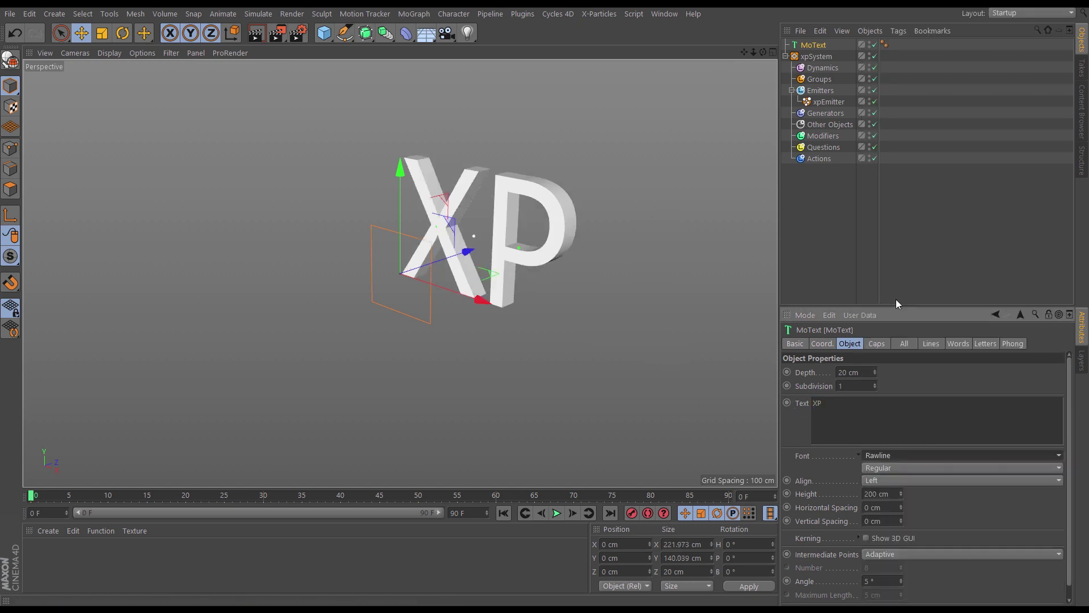
left_click(890, 479)
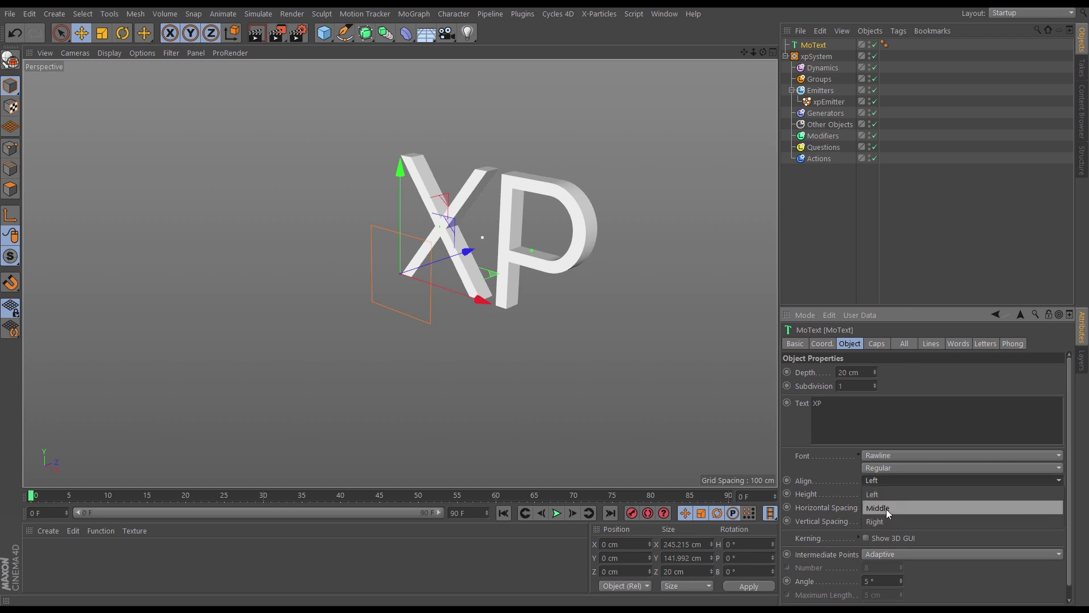
left_click(886, 510)
left_click(882, 468)
left_click(883, 482)
left_click_drag(427, 237, 530, 227, "alt")
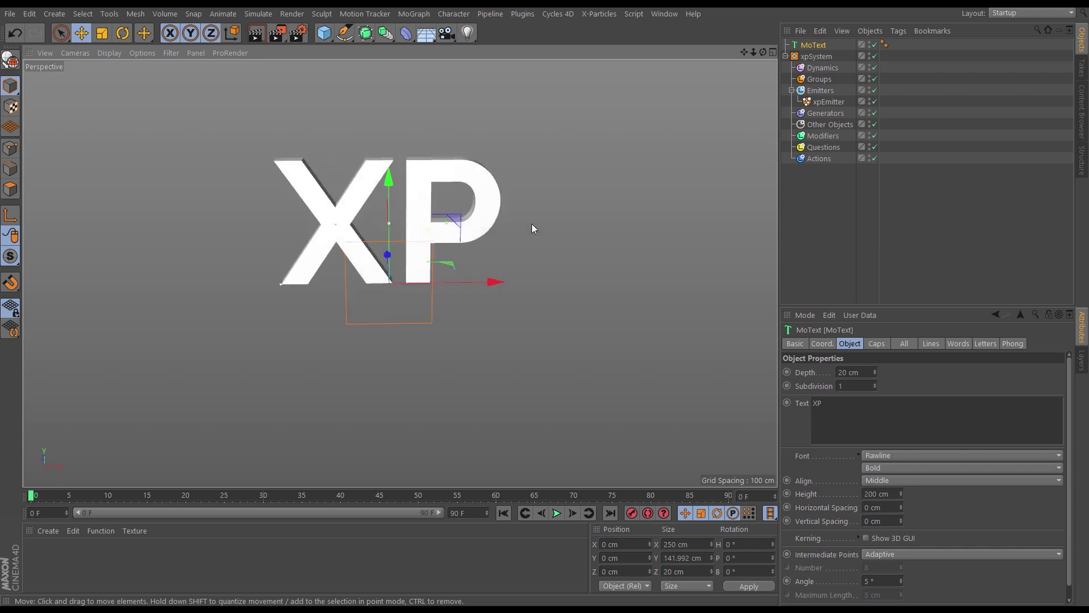
Give the XP text's front a Fillet Cap.
left_click(879, 345)
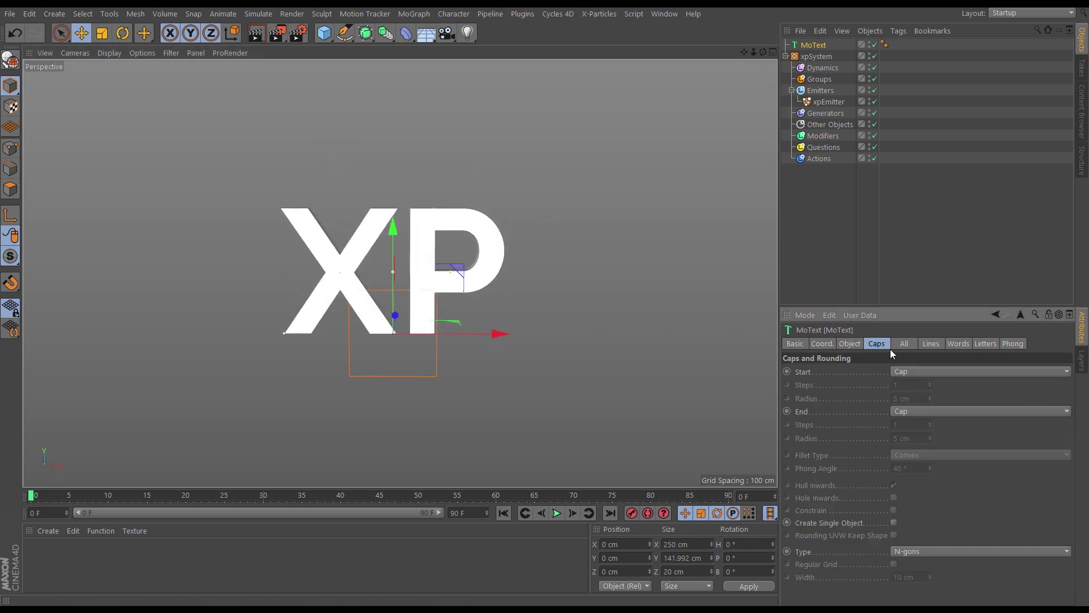
left_click(904, 372)
left_click(905, 426)
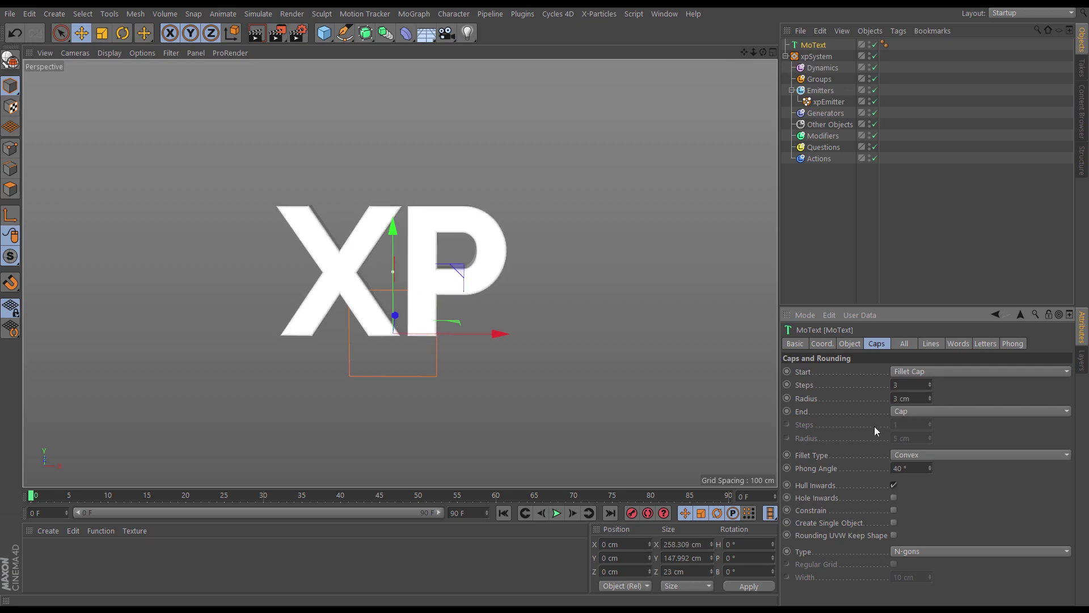
left_click_drag(499, 258, 448, 249, "alt")
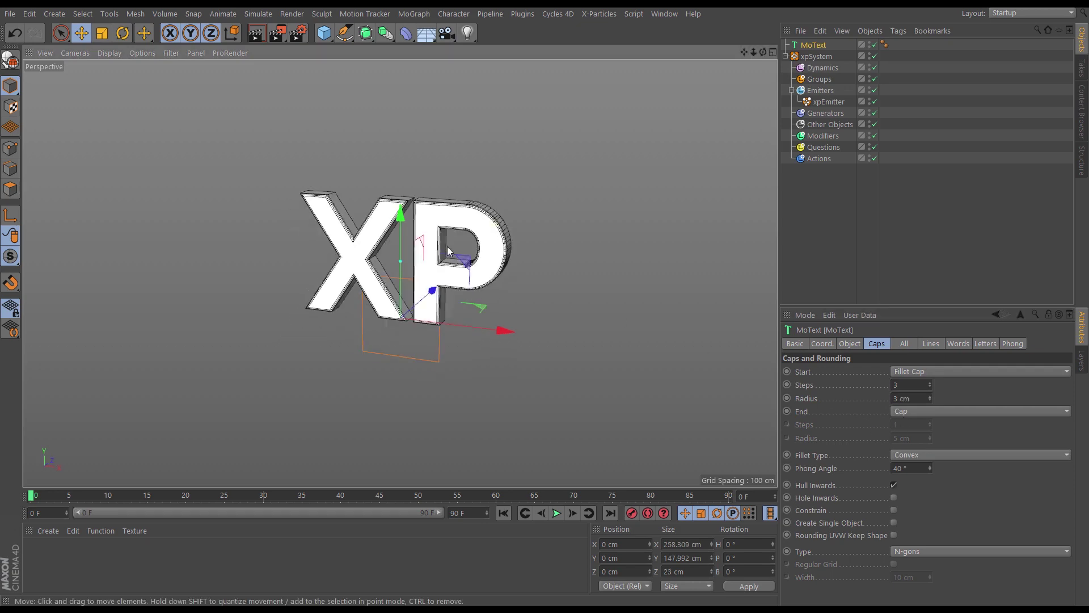
scroll(533, 224, "up", 5)
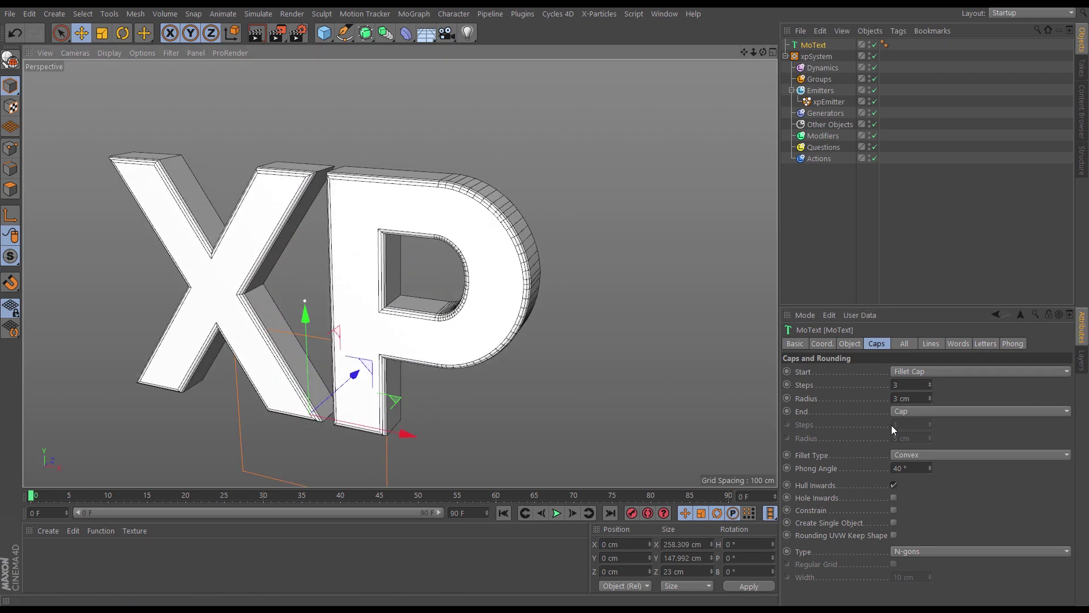
Give the back a Fillet Cap with 3 steps and a 3 cm radius.
left_click(915, 413)
left_click(909, 451)
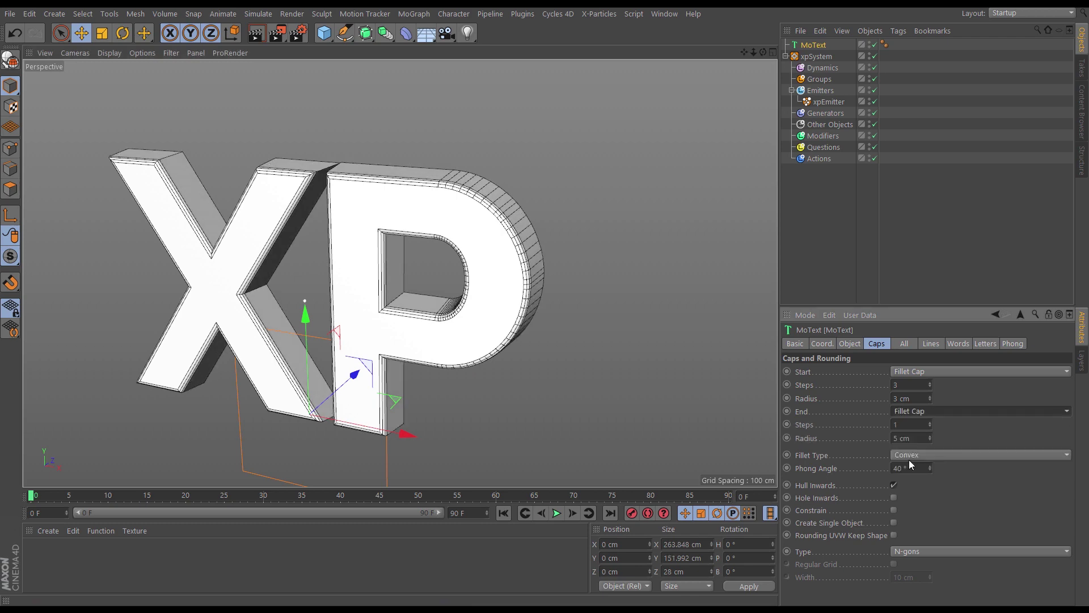
double_click(912, 427)
type("3")
key("Tab")
type("3")
key("Return")
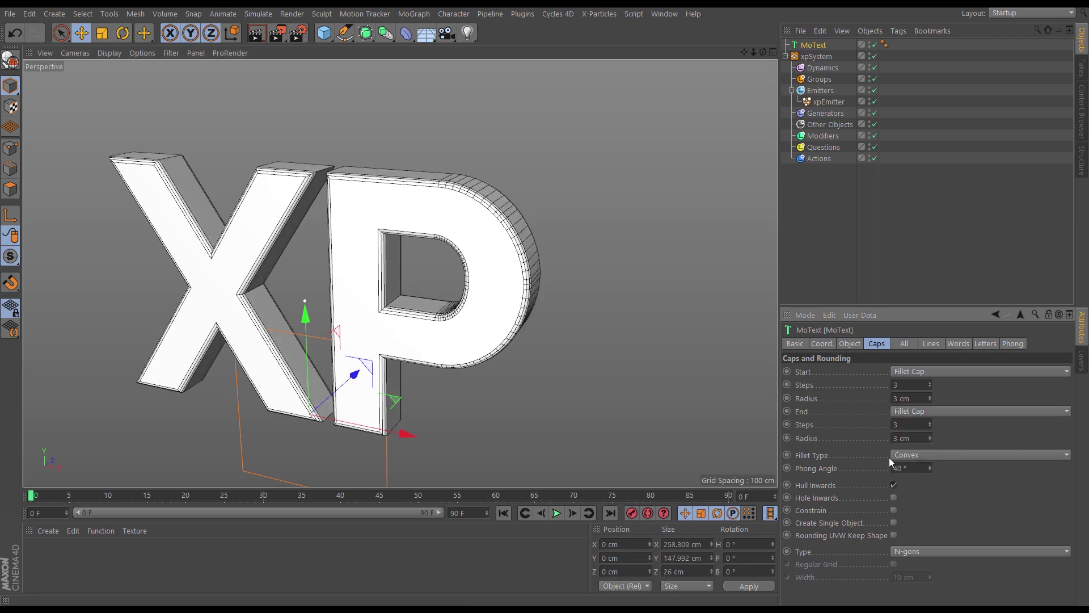
left_click_drag(486, 245, 443, 267, "alt")
Deepen the MoText extrusion to 47 cm and check it from the side.
left_click(850, 343)
left_click_drag(876, 372, 877, 353)
left_click_drag(624, 239, 524, 293, "alt")
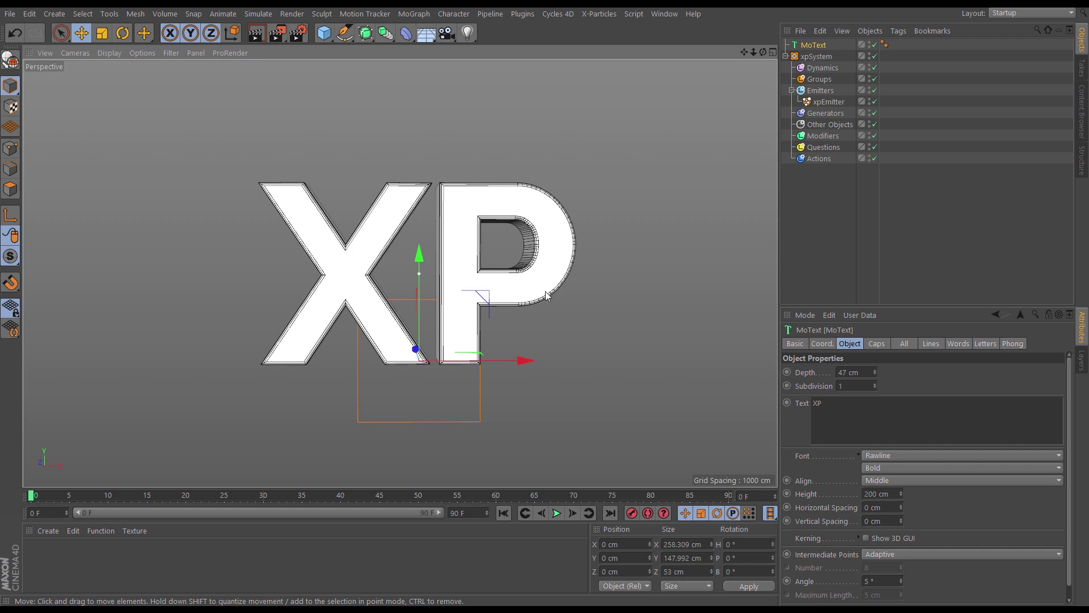
left_click_drag(547, 278, 527, 283, "alt")
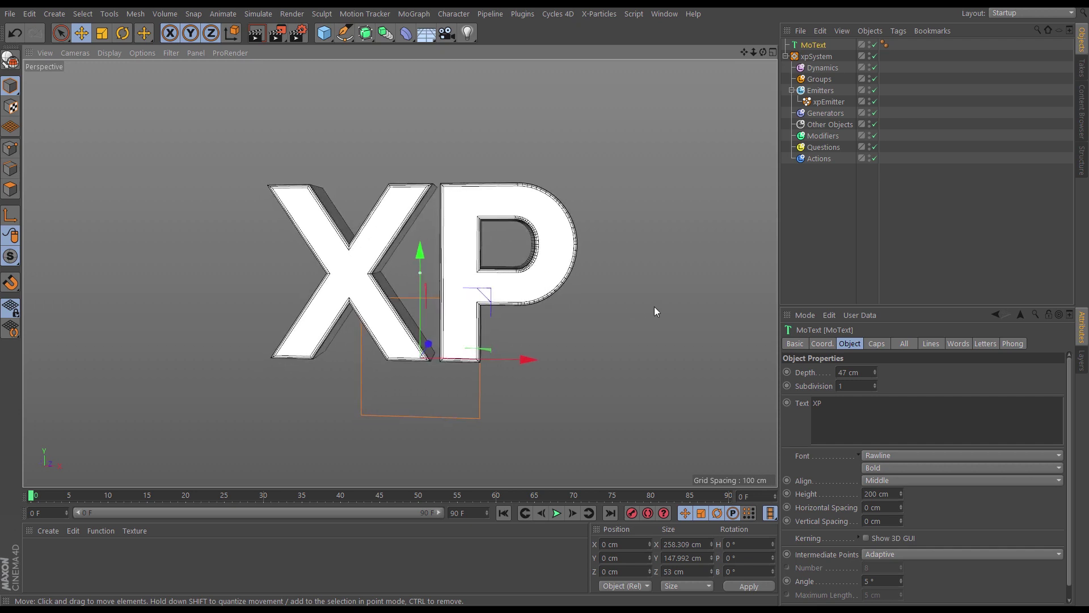
Set the xpEmitter shape to Object using MoText, emitting from Polygon Area.
left_click(829, 102)
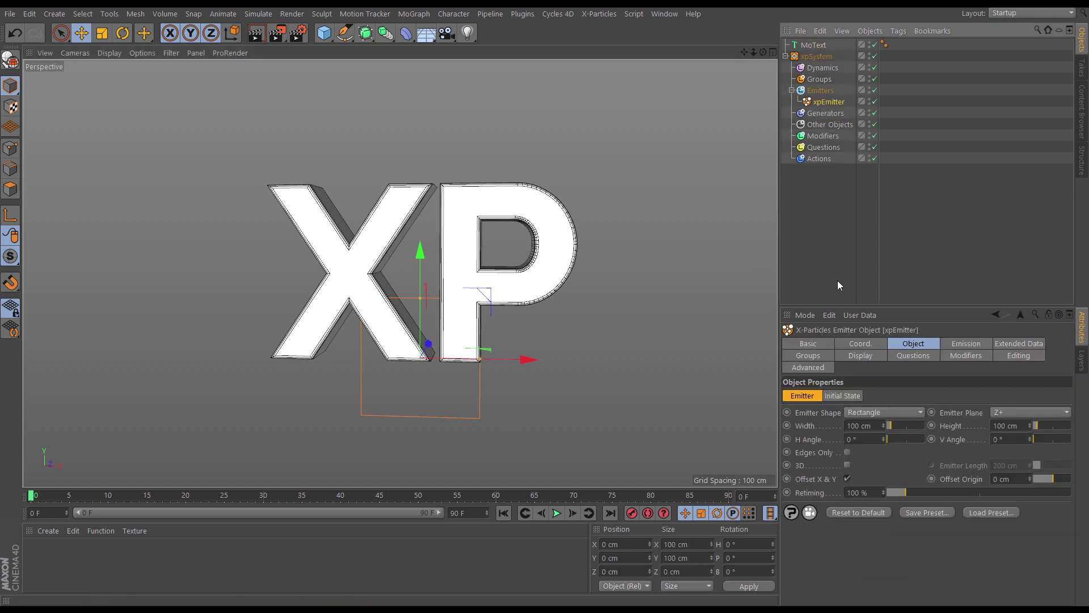
left_click(858, 413)
left_click(858, 526)
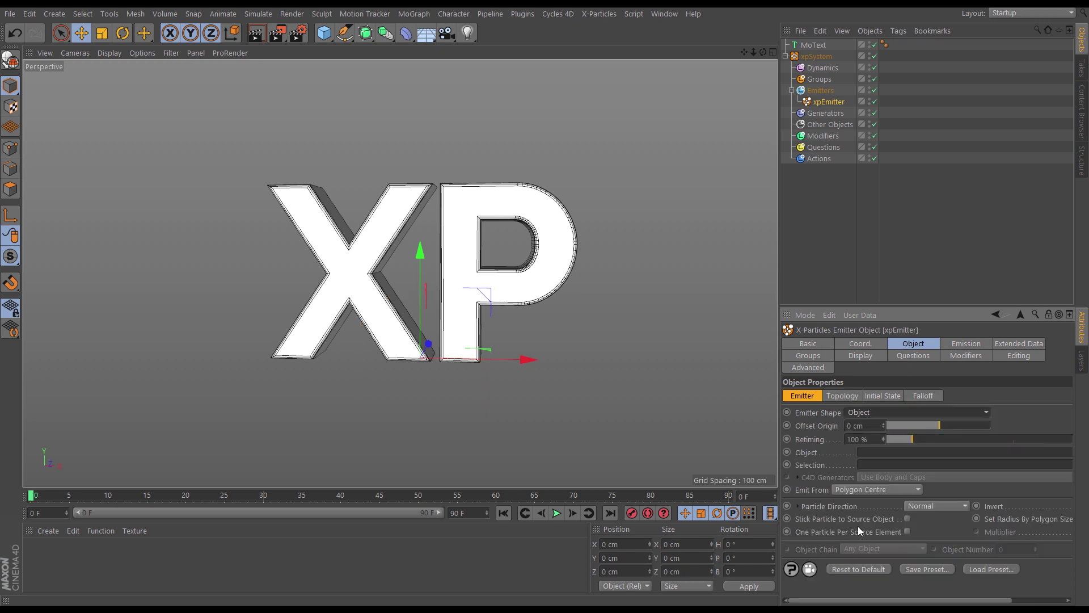
left_click_drag(815, 44, 876, 454)
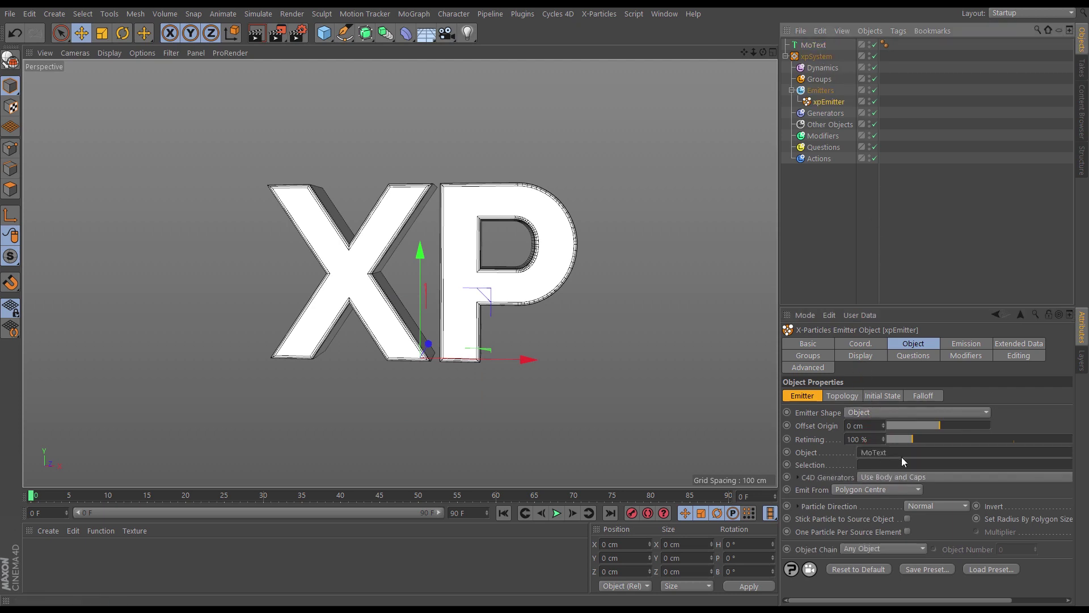
left_click(852, 490)
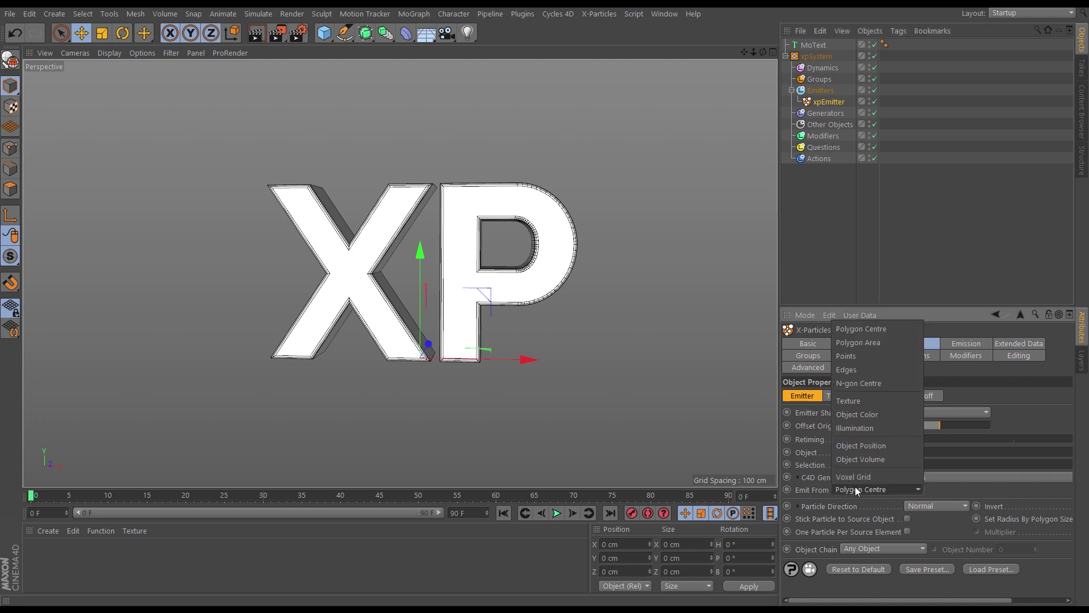
left_click(856, 342)
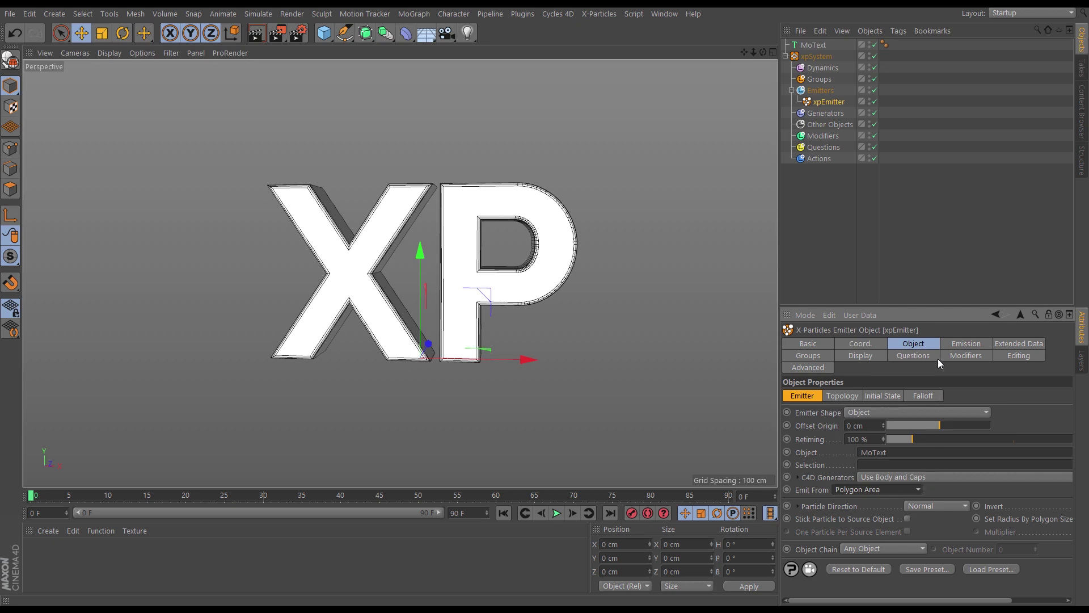
left_click(956, 344)
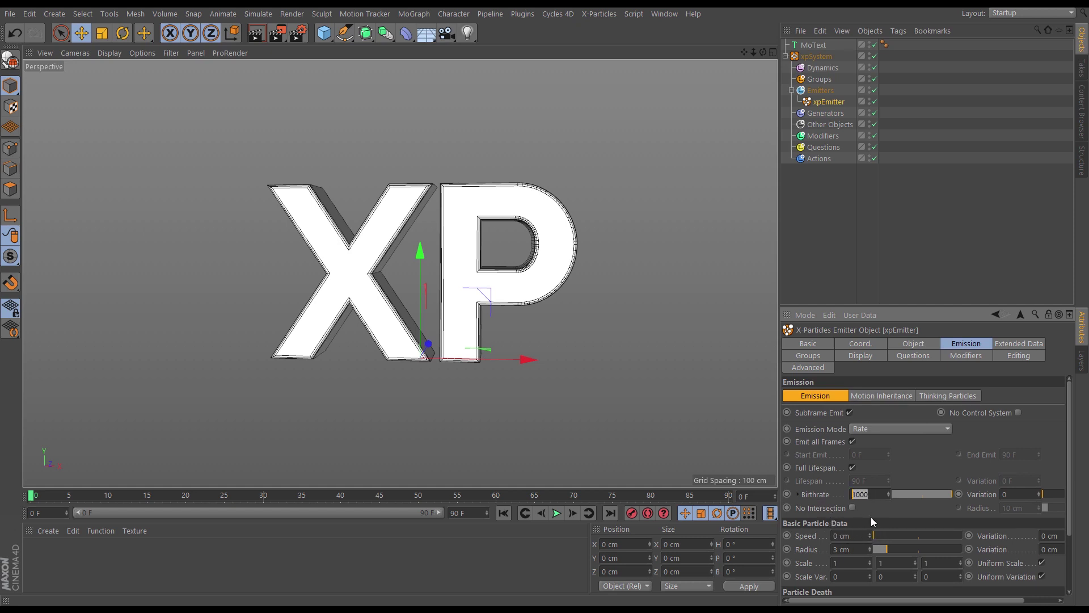
Set the birthrate to 2000, then try Shot mode and undo back to Rate.
type("2000")
key("Return")
left_click(870, 429)
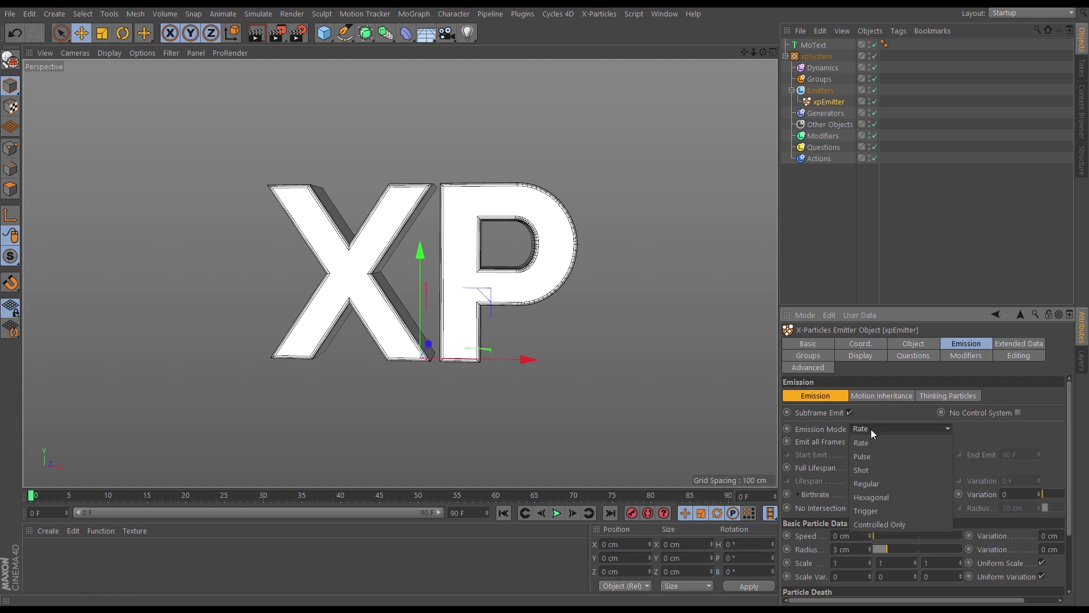
left_click(863, 470)
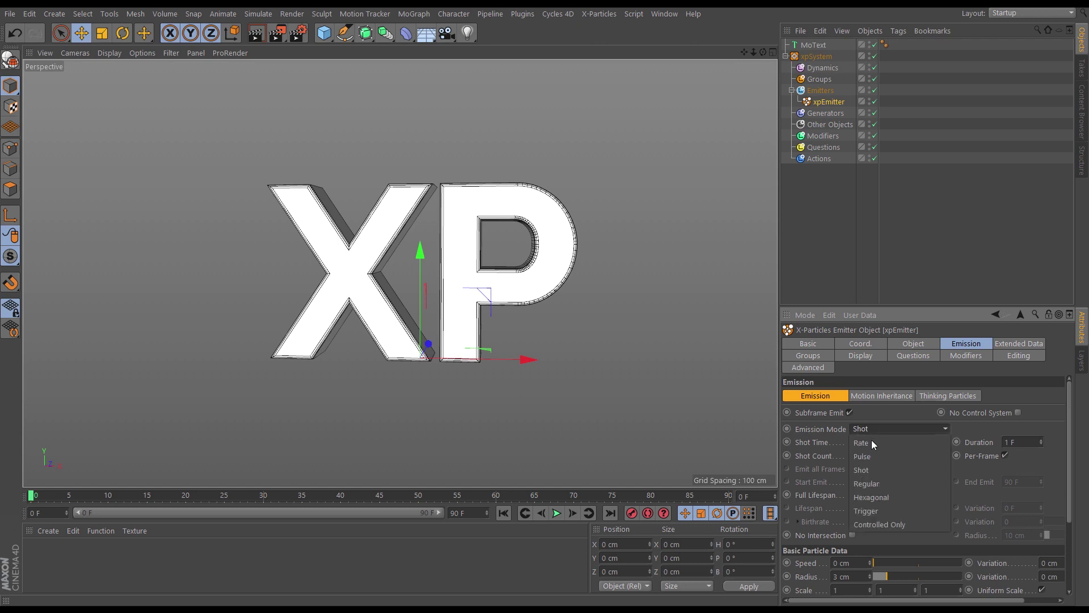
key("ctrl+z")
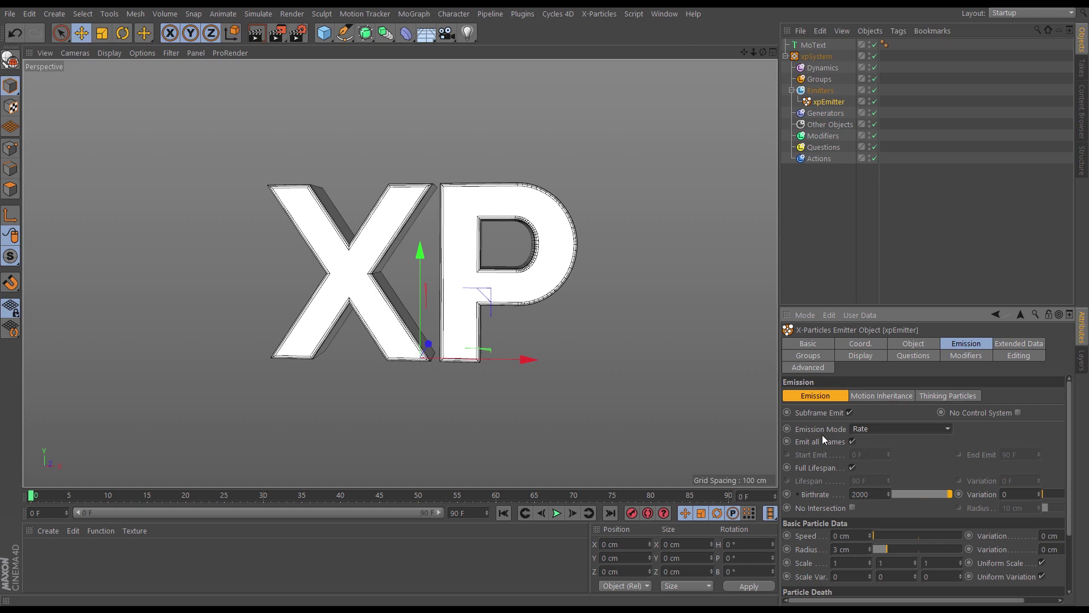
Switch emission to Shot with a Shot Count of 2000 and step to frame 1.
left_click(874, 430)
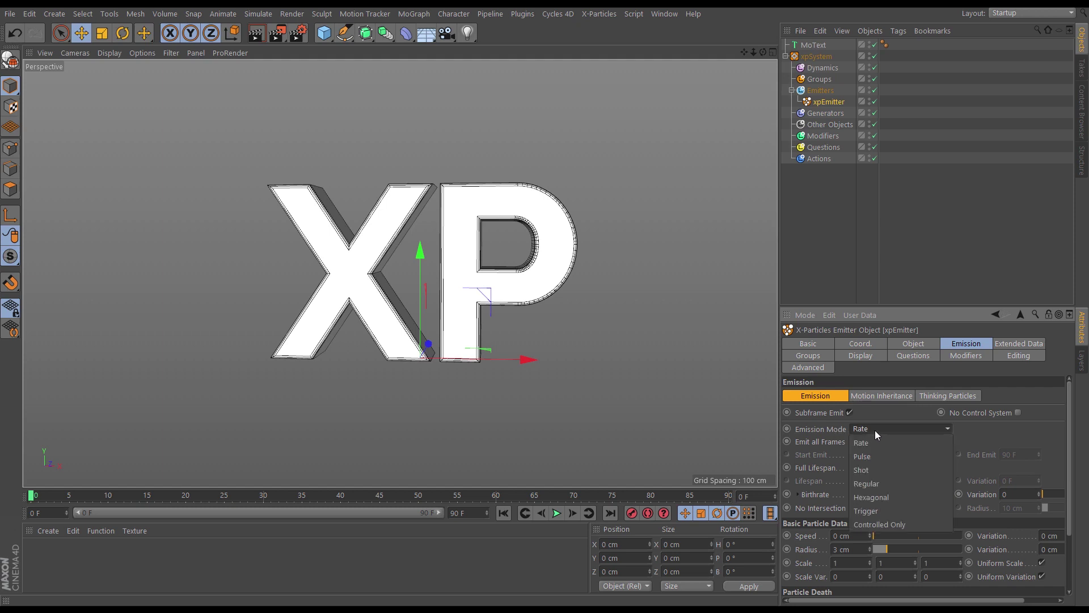
left_click(867, 463)
left_click_drag(876, 454, 854, 458)
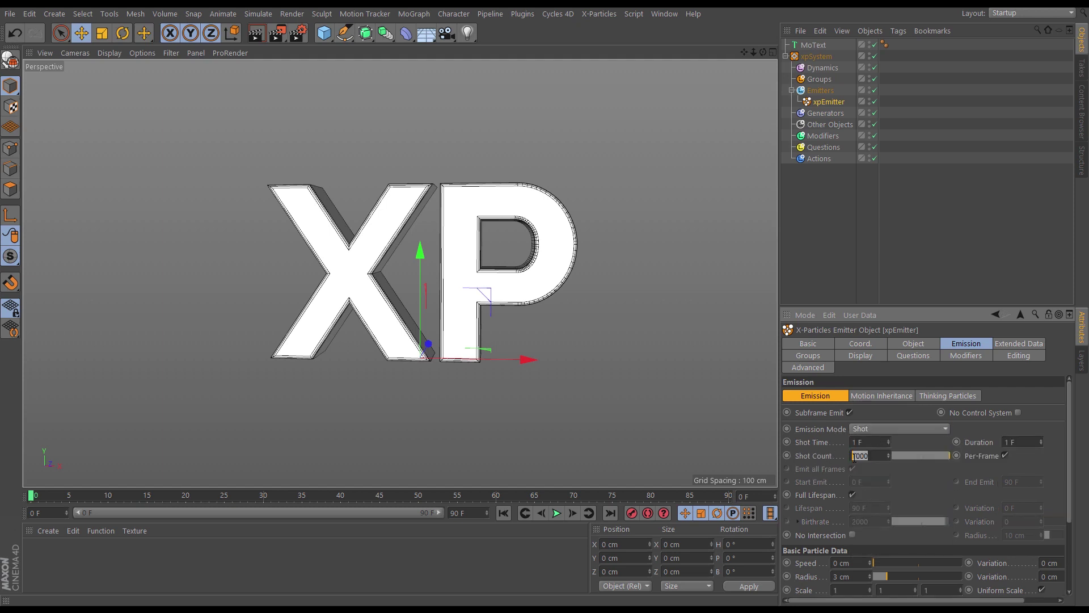
type("2000")
left_click(573, 513)
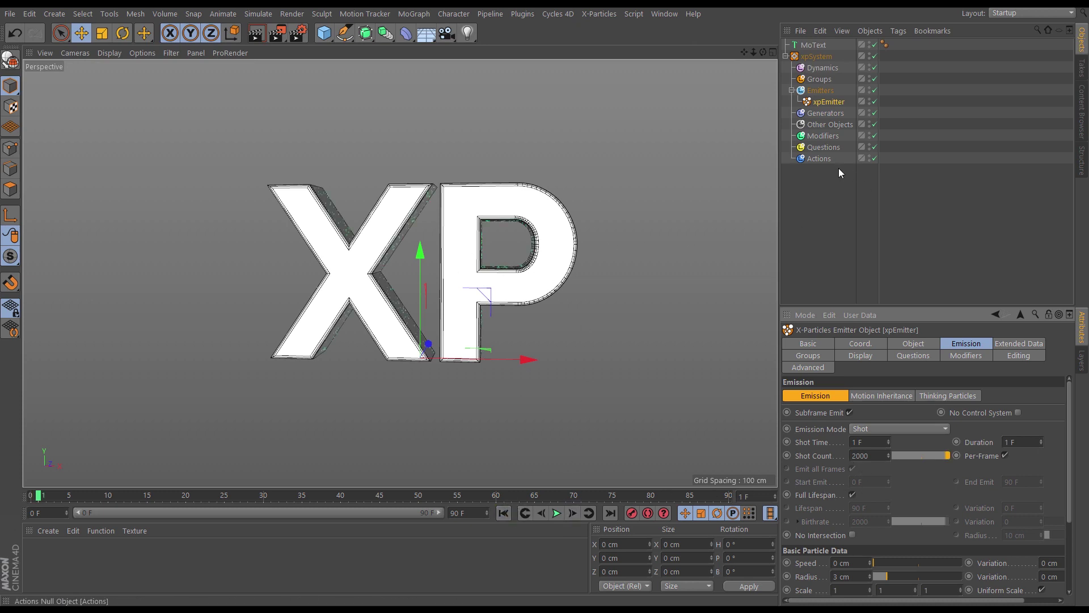
Hide the XP MoText in the viewport and bring up the emitter's Display settings.
left_click(870, 44)
left_click(870, 44)
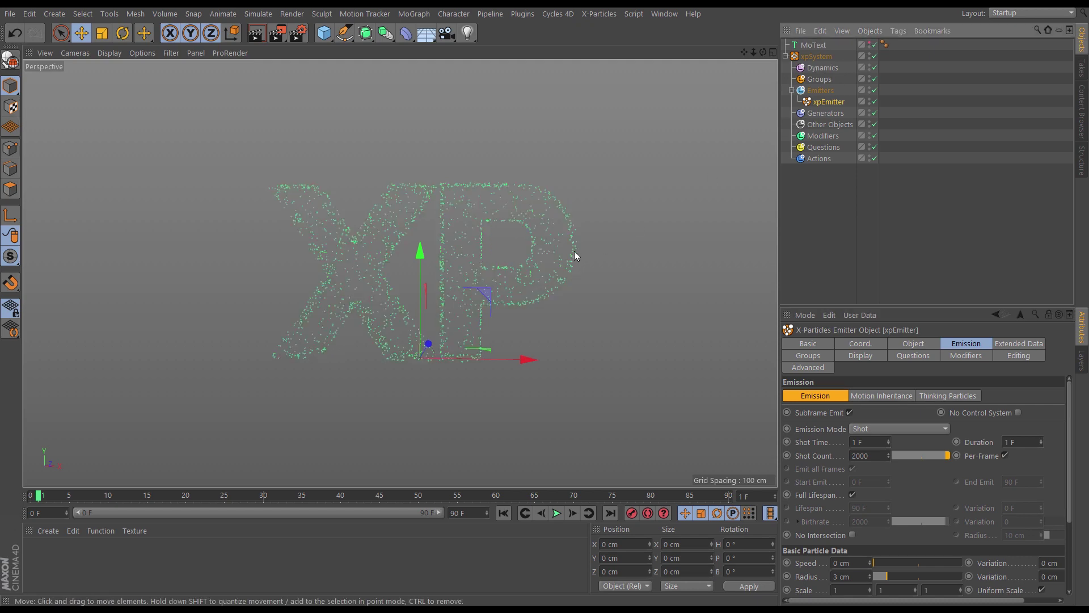
left_click_drag(458, 246, 493, 290, "alt")
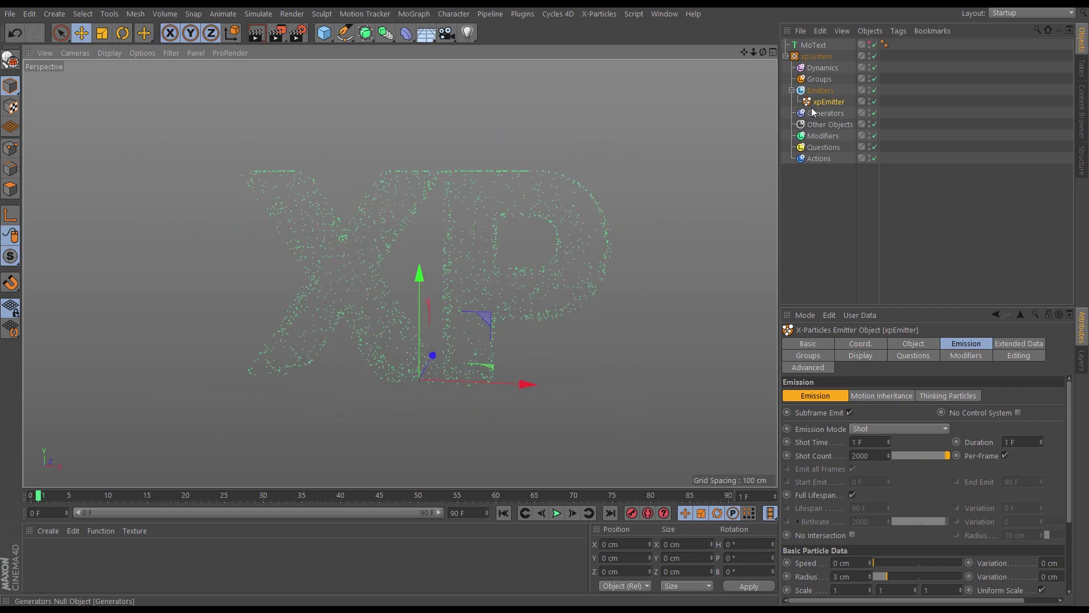
left_click(865, 357)
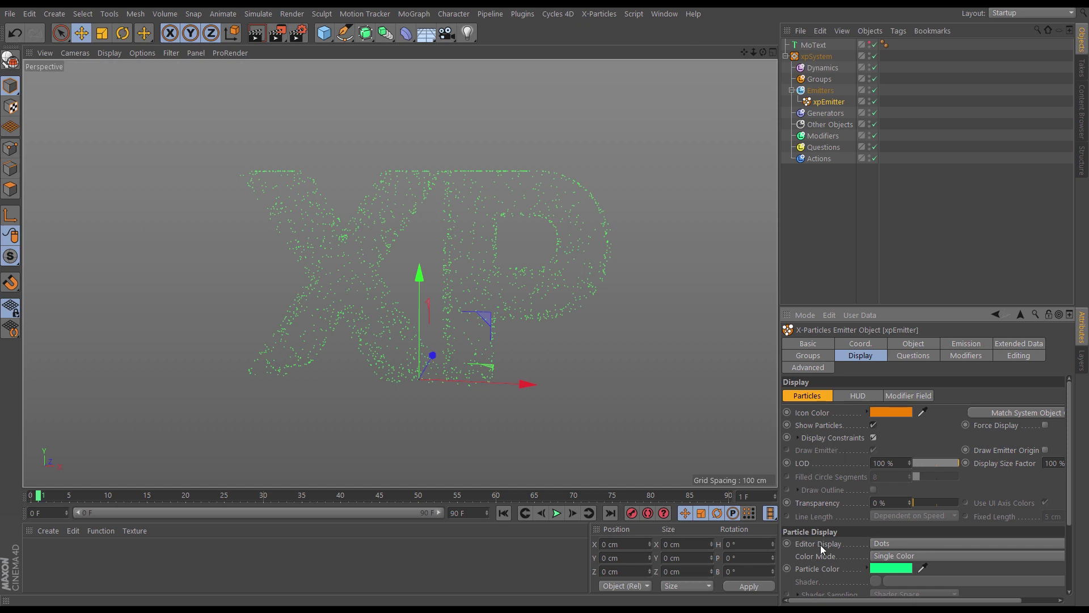
Set the particle Editor Display to Squares and re-simulate to frame 1.
left_click(877, 543)
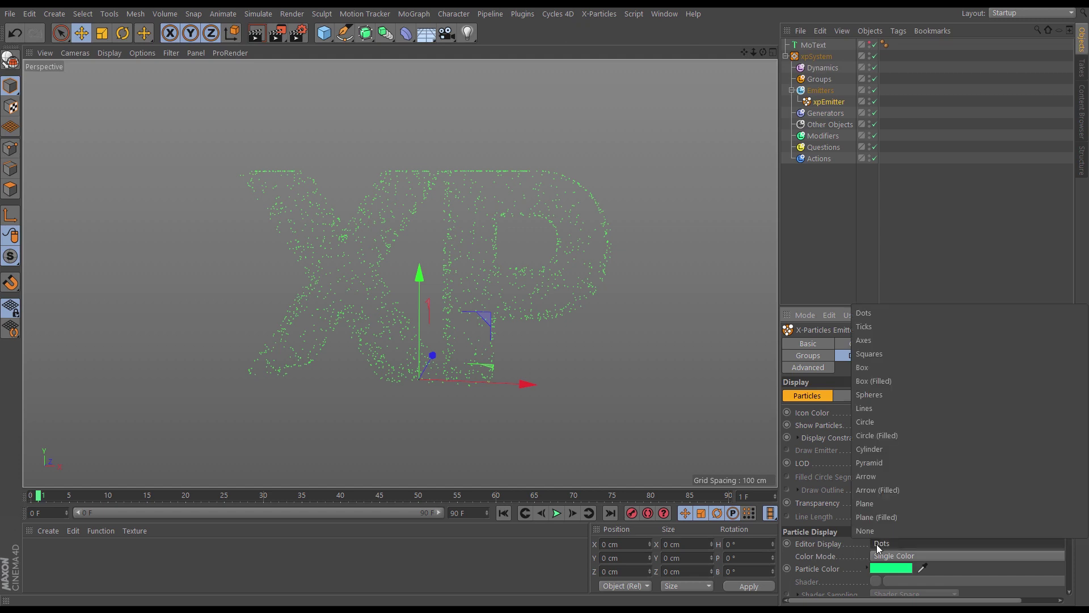
left_click(868, 354)
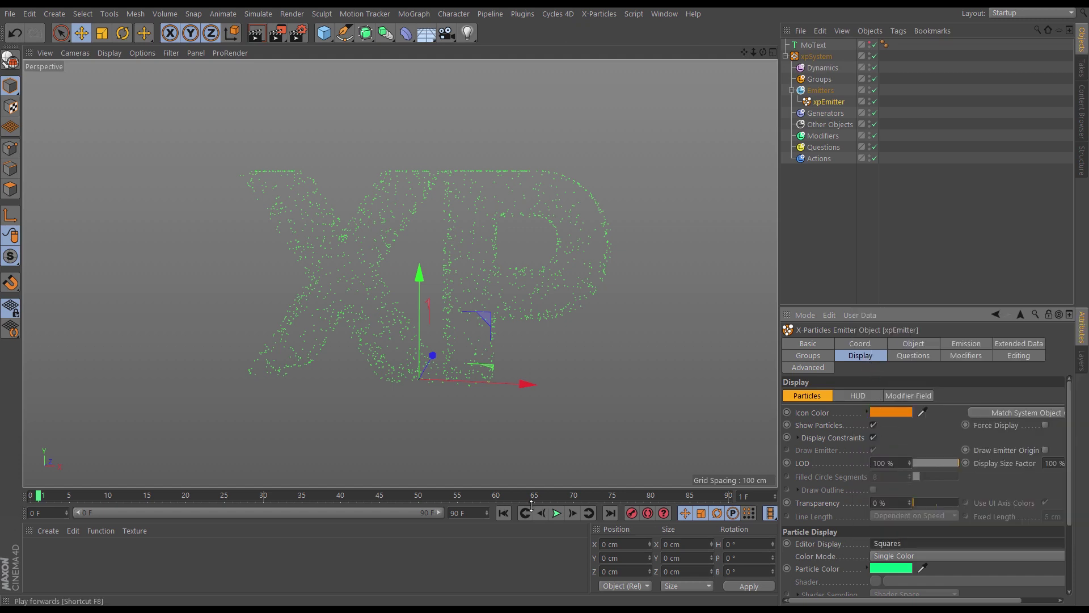
left_click(504, 513)
left_click(572, 513)
left_click_drag(450, 277, 477, 244, "alt")
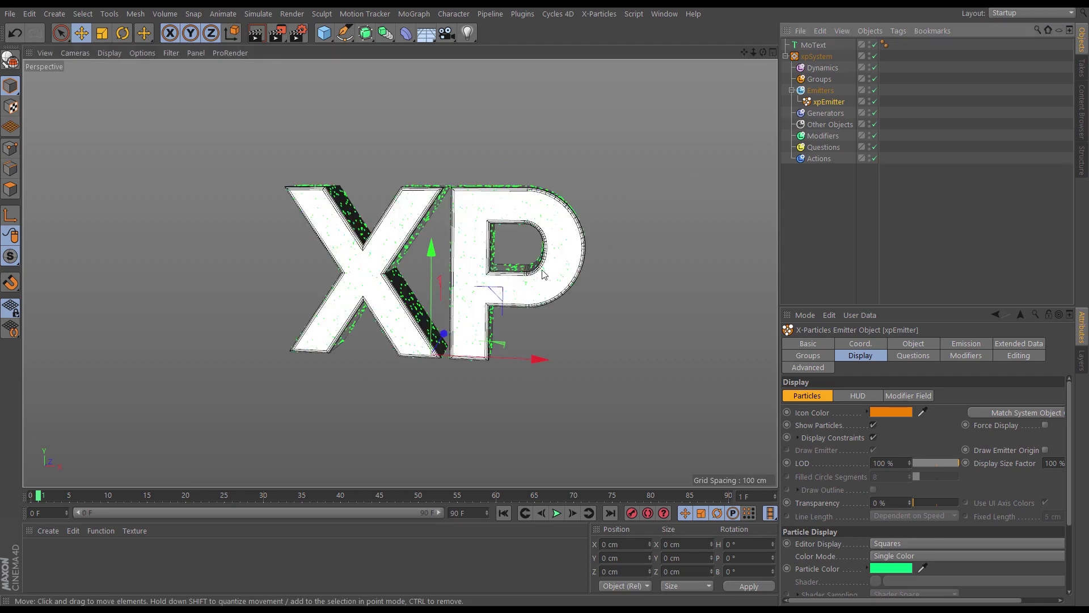
left_click_drag(516, 211, 493, 221, "alt")
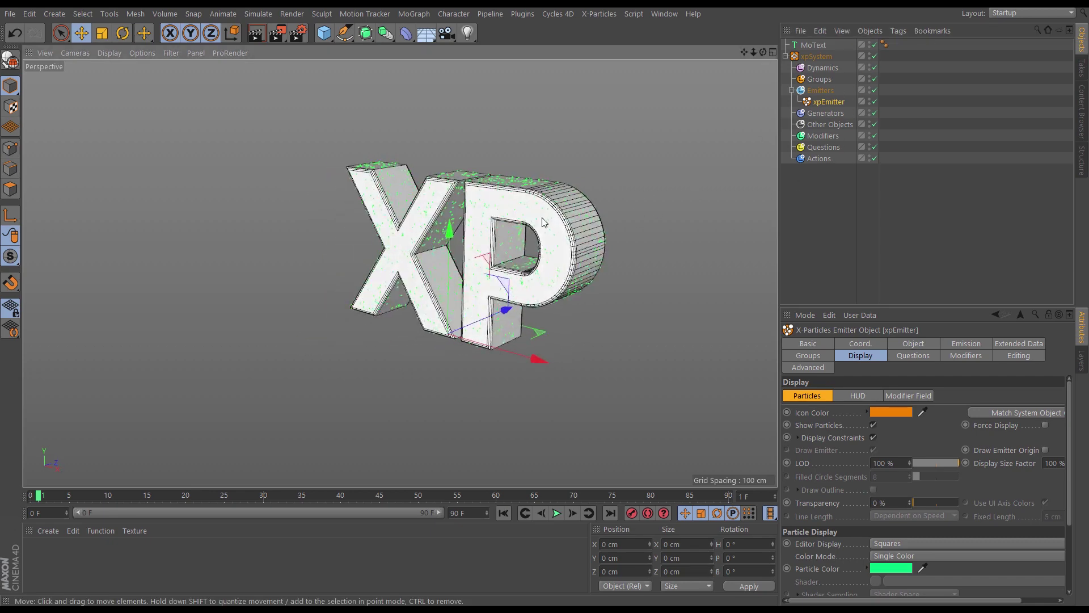
scroll(606, 210, "up", 6)
left_click_drag(577, 219, 481, 258, "alt")
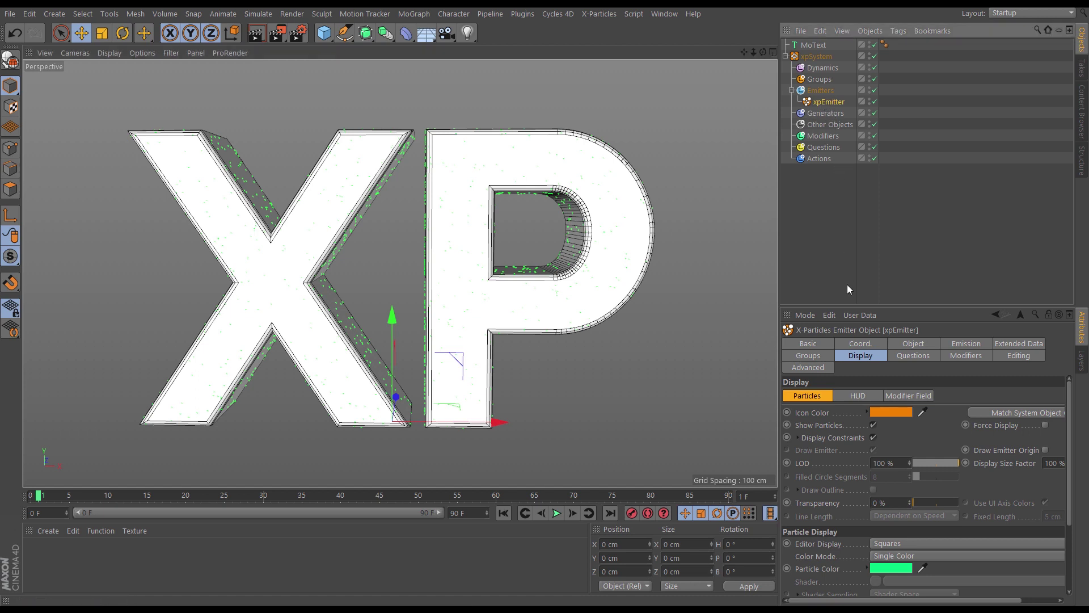
Set the emitter's Offset Origin to 1 cm and re-simulate the particles.
left_click(908, 345)
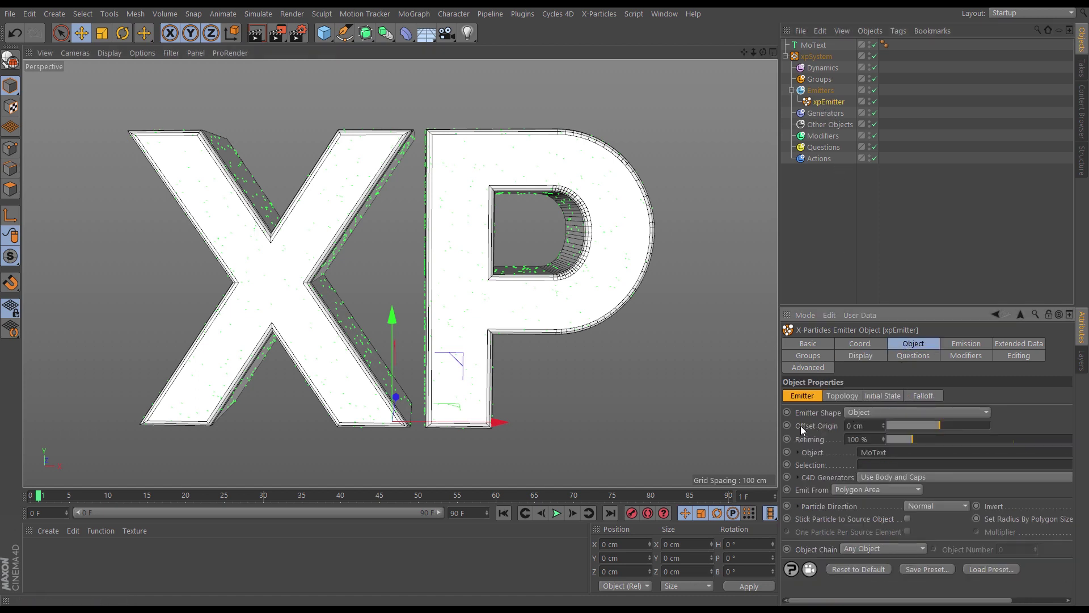
left_click(824, 425)
left_click(505, 512)
left_click(570, 513)
left_click_drag(576, 187, 578, 238, "alt")
middle_click_drag(576, 235, 479, 278, "alt")
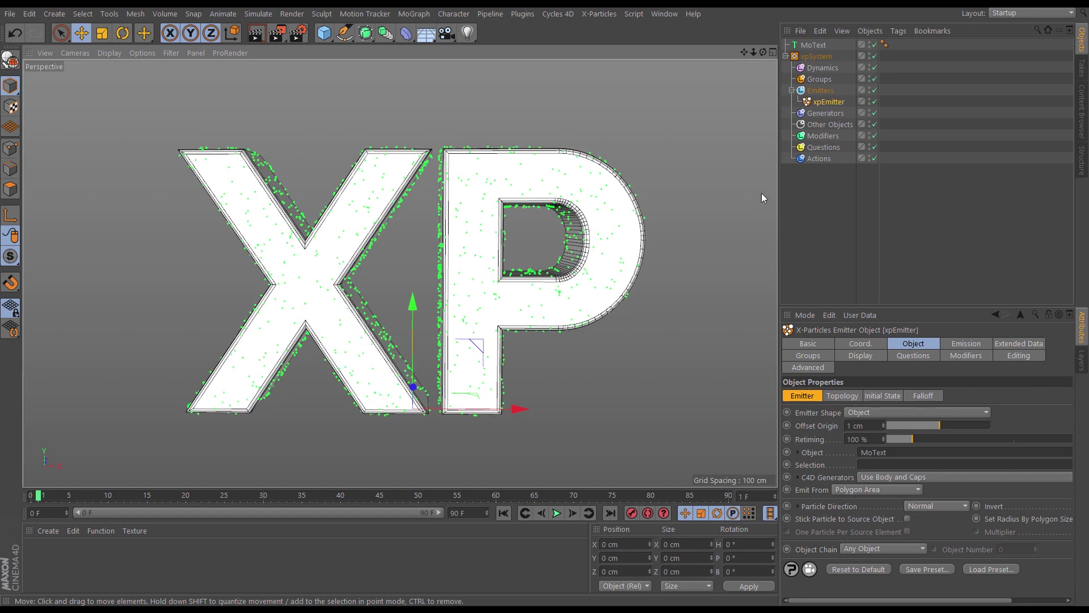
Hide the XP text so only particles remain, and select the Dynamics folder.
left_click(869, 45)
left_click(869, 44)
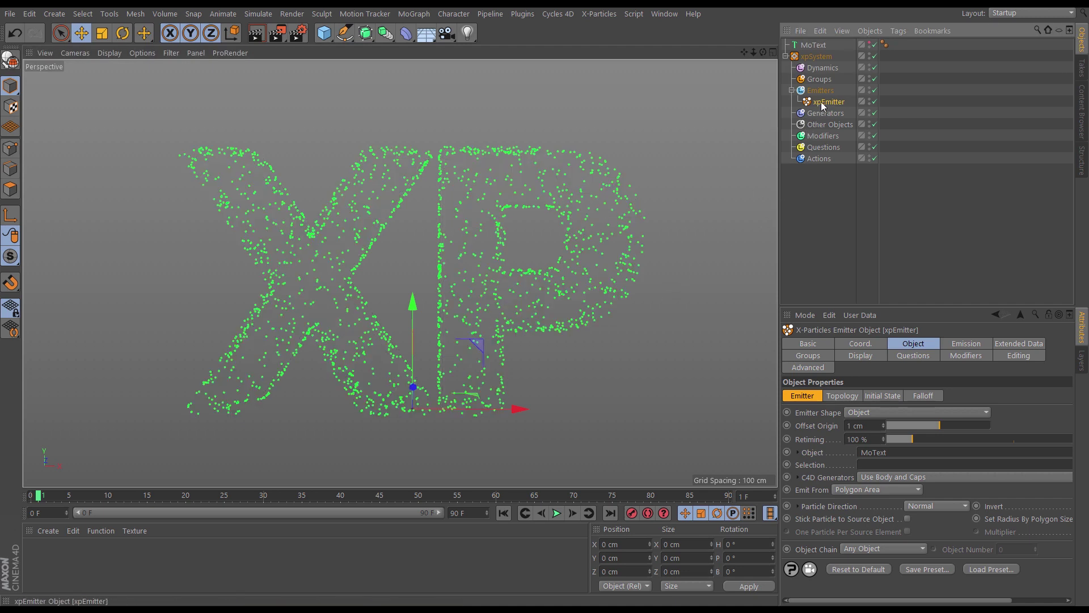
left_click(821, 68)
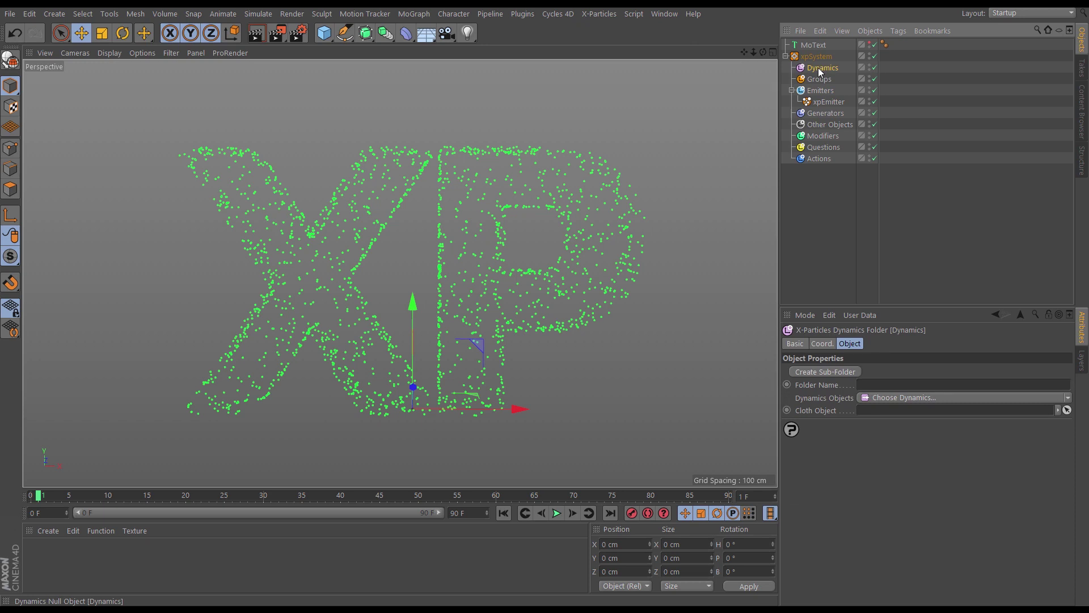
Add xpConstraints under Dynamics, enable Connect at Birth, and rewind to the start.
left_click(1068, 397)
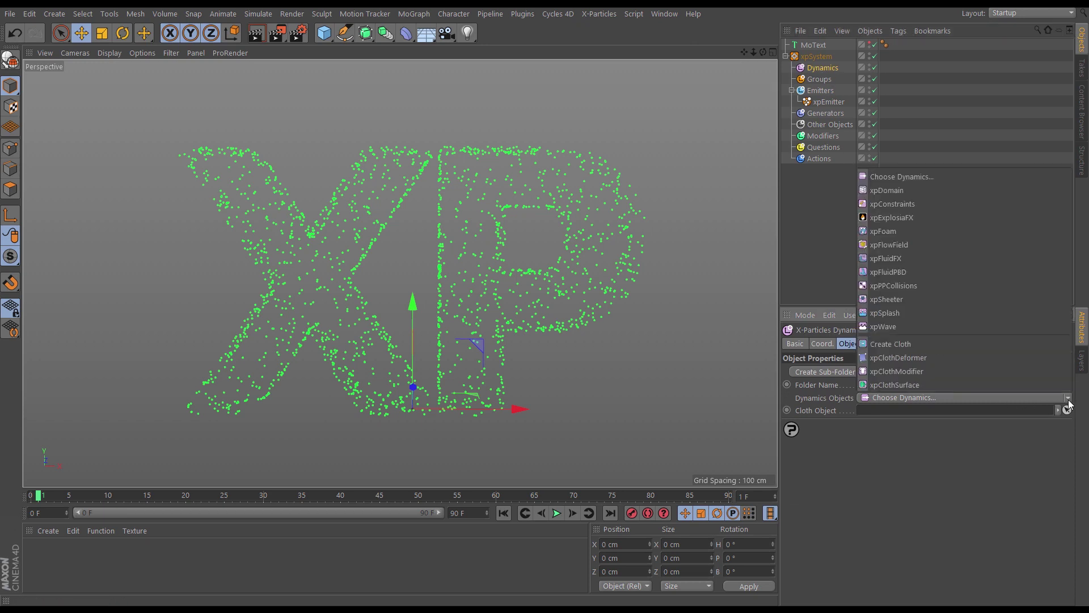
left_click(890, 204)
left_click(837, 79)
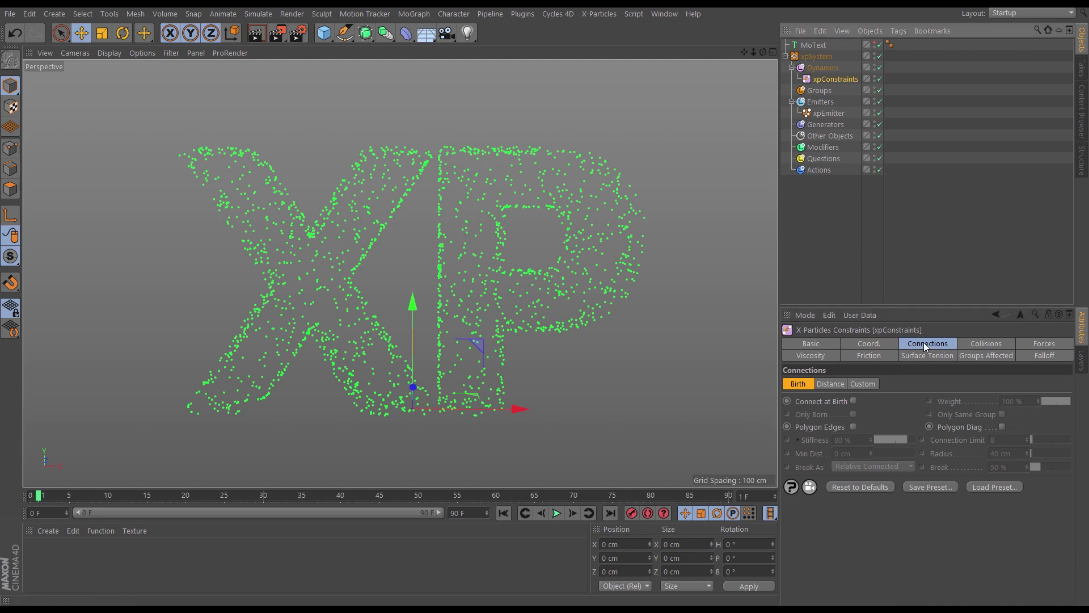
left_click(800, 384)
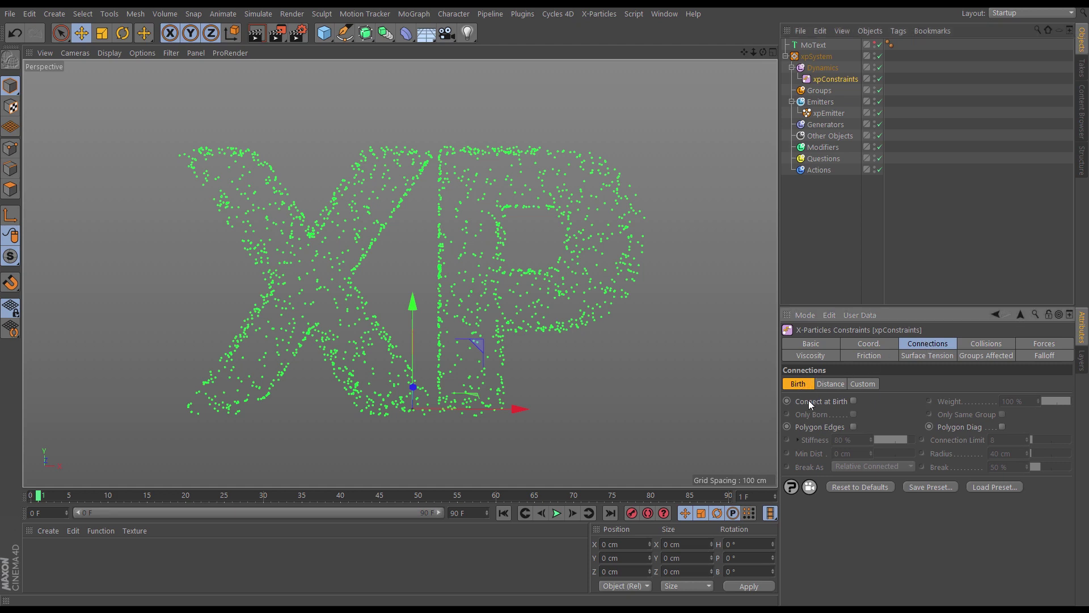
left_click(853, 401)
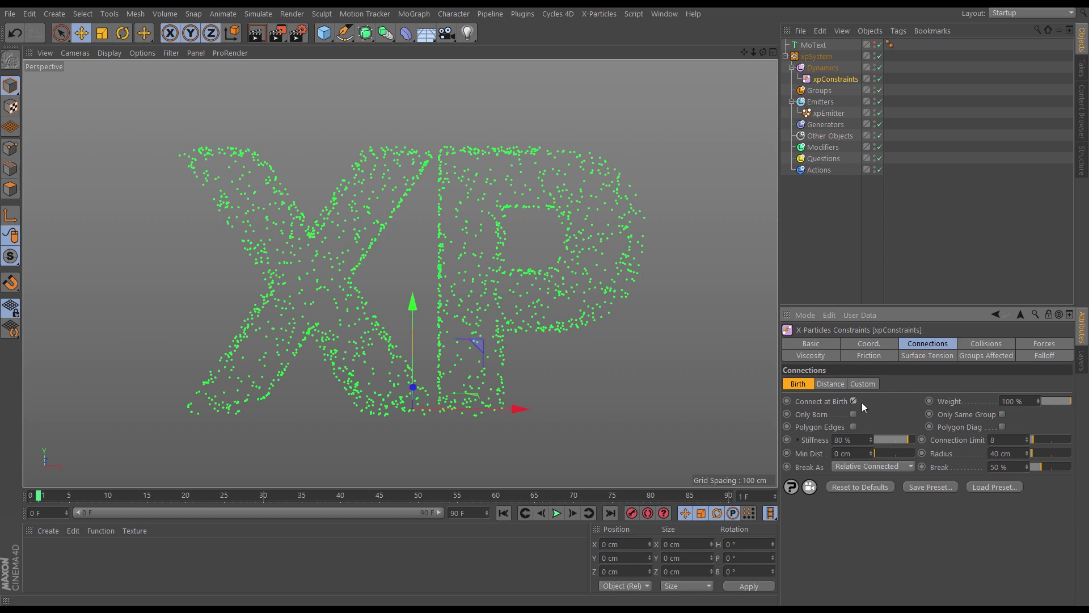
left_click(502, 513)
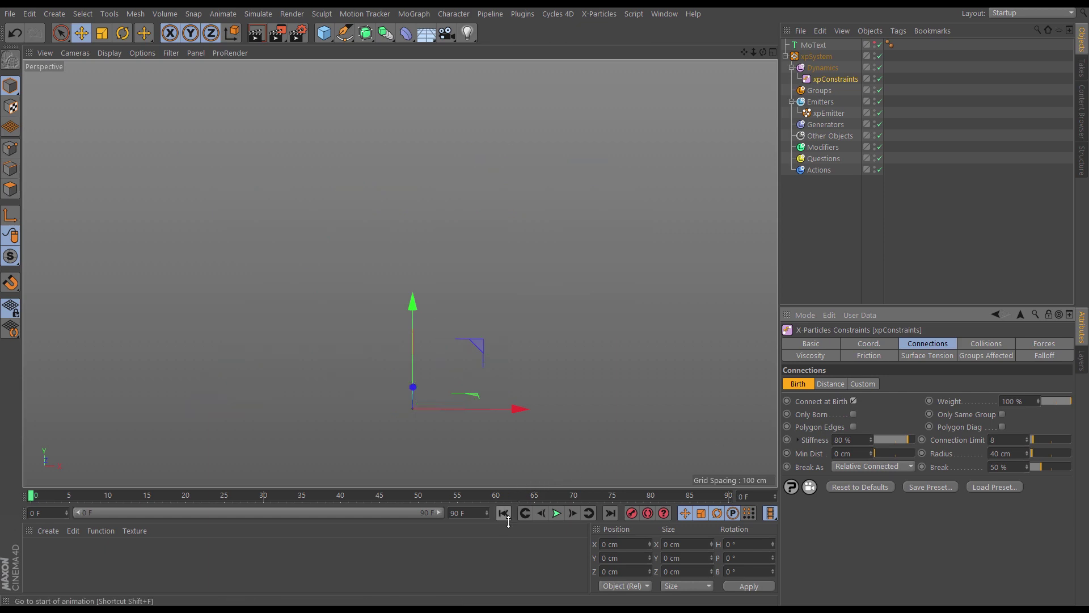
Step to frame 1 and orbit around the resulting constraint web.
left_click(572, 513)
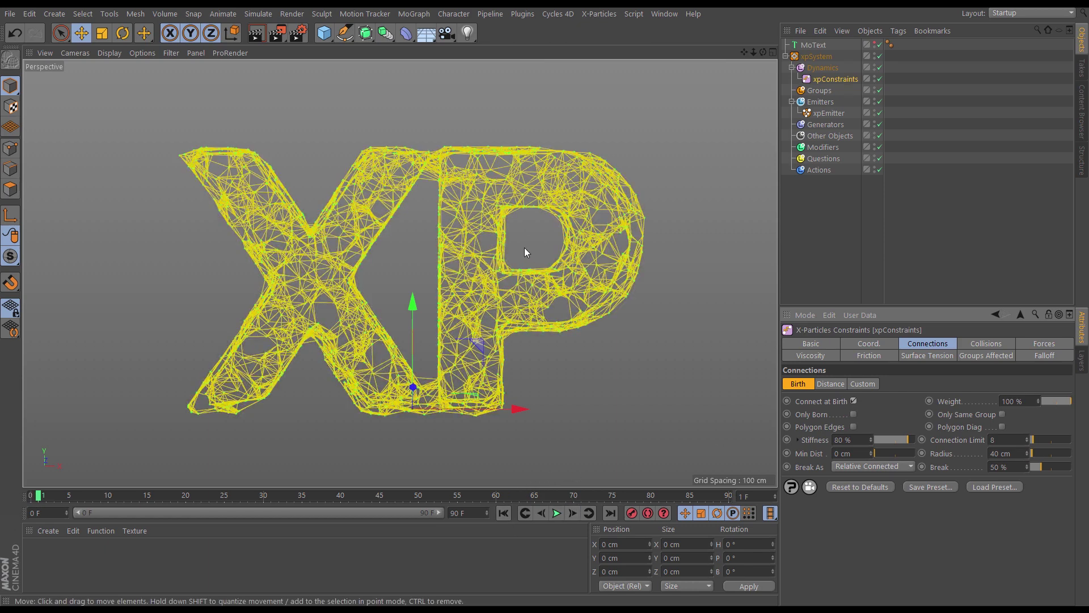
left_click_drag(465, 266, 496, 292, "alt")
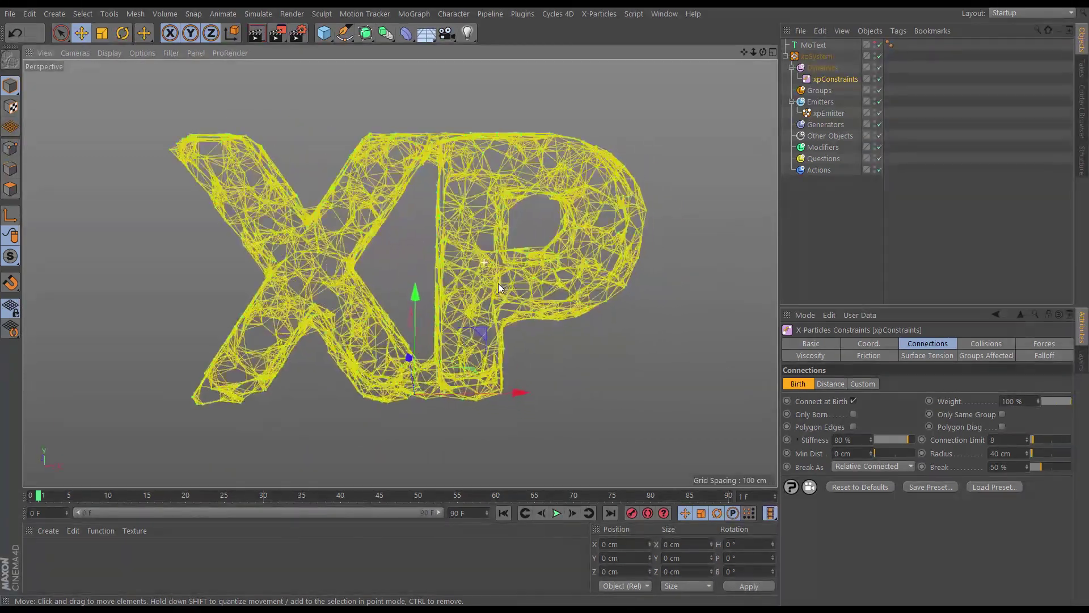
right_click_drag(469, 281, 510, 281, "alt")
left_click_drag(509, 281, 484, 280, "alt")
scroll(484, 279, "down", 5)
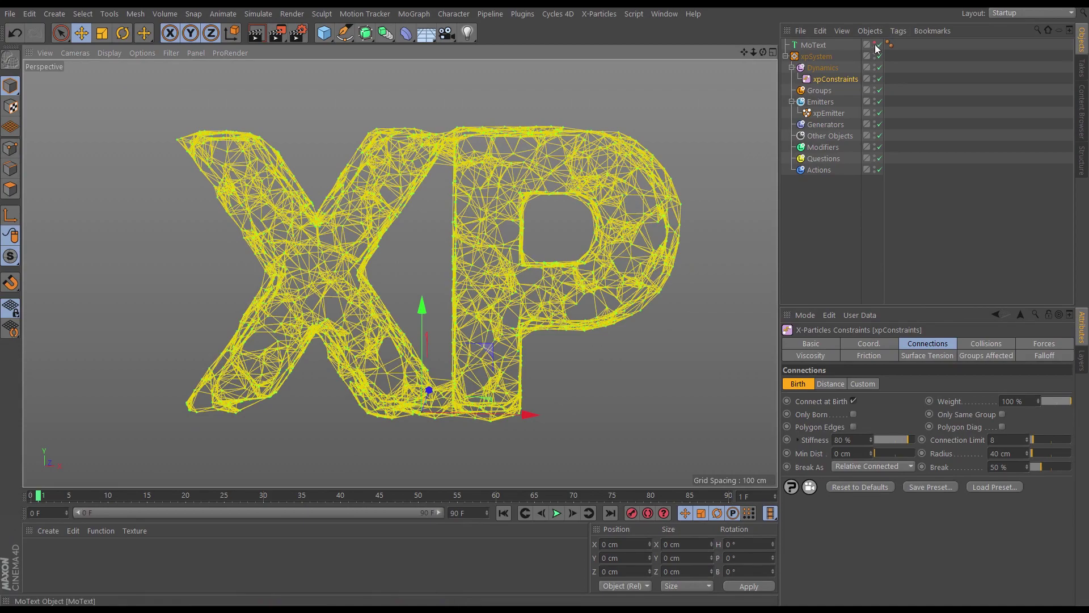
Compare the web with the solid XP text shown and hidden, then select the Modifiers folder.
left_click(877, 46)
left_click_drag(430, 229, 471, 251, "alt")
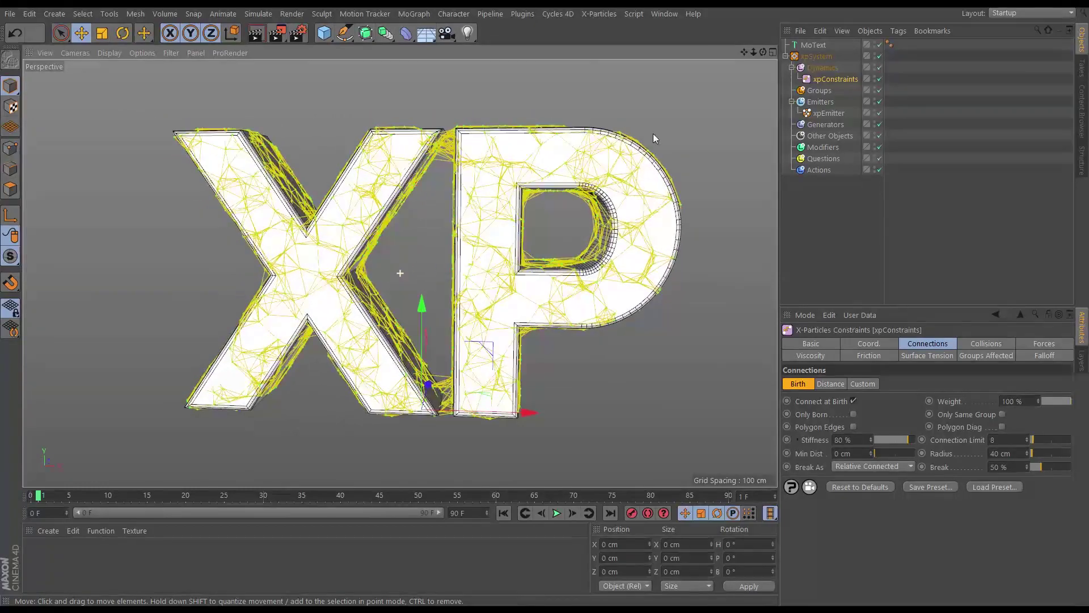
left_click(873, 43)
scroll(548, 291, "down", 4)
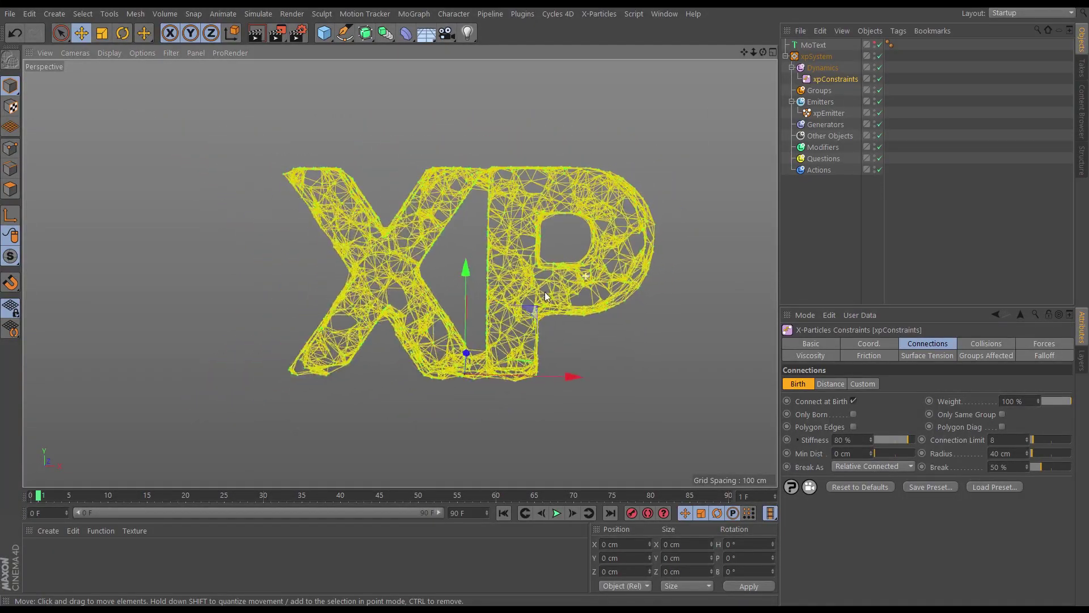
middle_click_drag(555, 287, 415, 299, "alt")
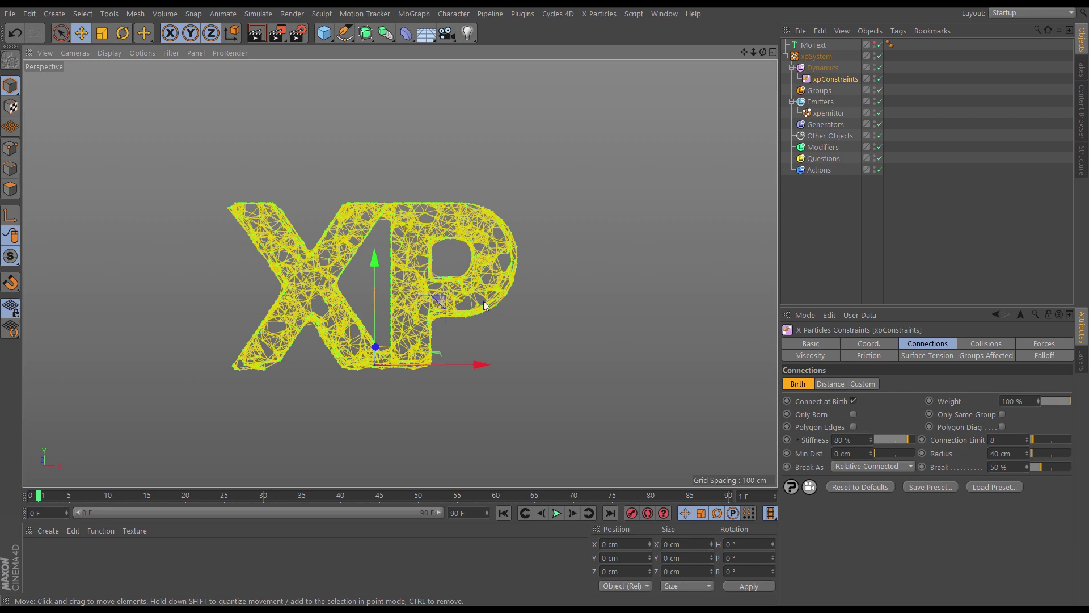
mouse_move(492, 269)
left_mouse_down("alt")
mouse_move(409, 306)
mouse_move(491, 261)
mouse_move(506, 272)
left_mouse_up("alt")
middle_click_drag(490, 290, 445, 272, "alt")
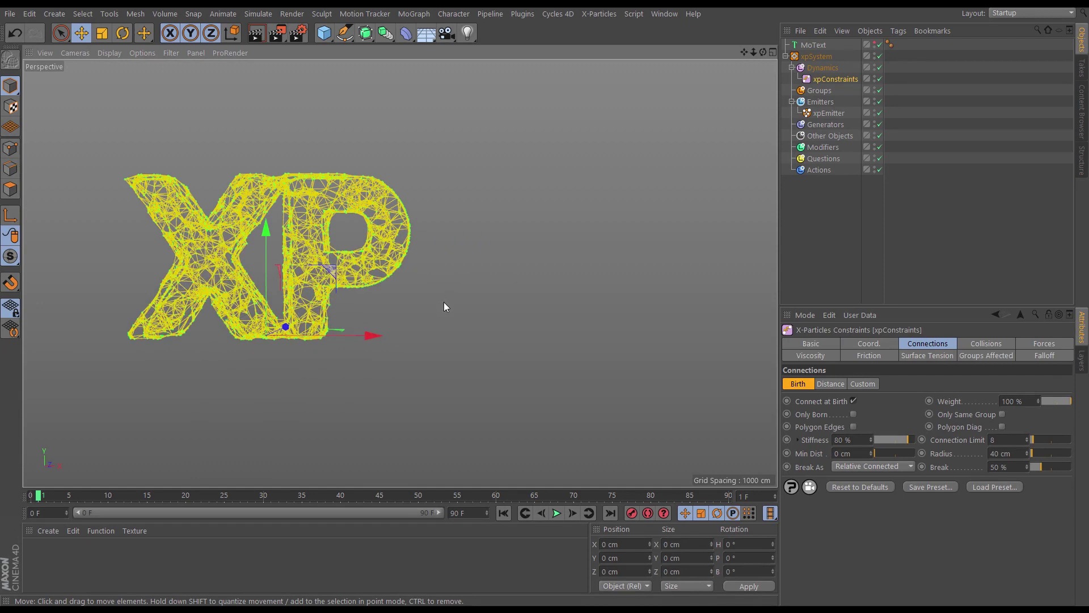
left_click(821, 149)
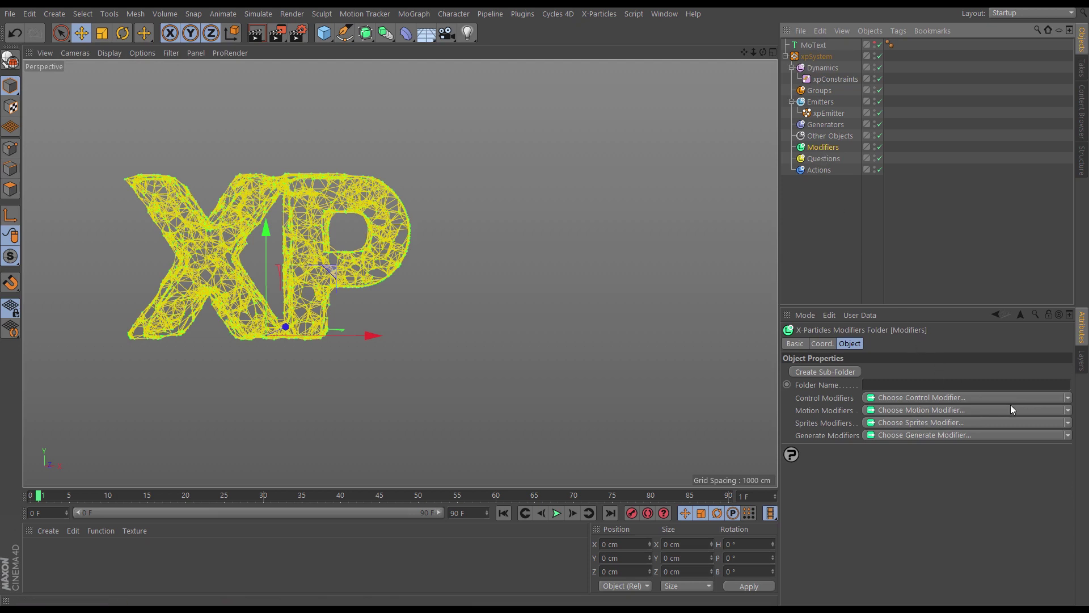
Add an xpWind modifier, move it about 279 cm right and rotate it about 80°.
left_click(1069, 410)
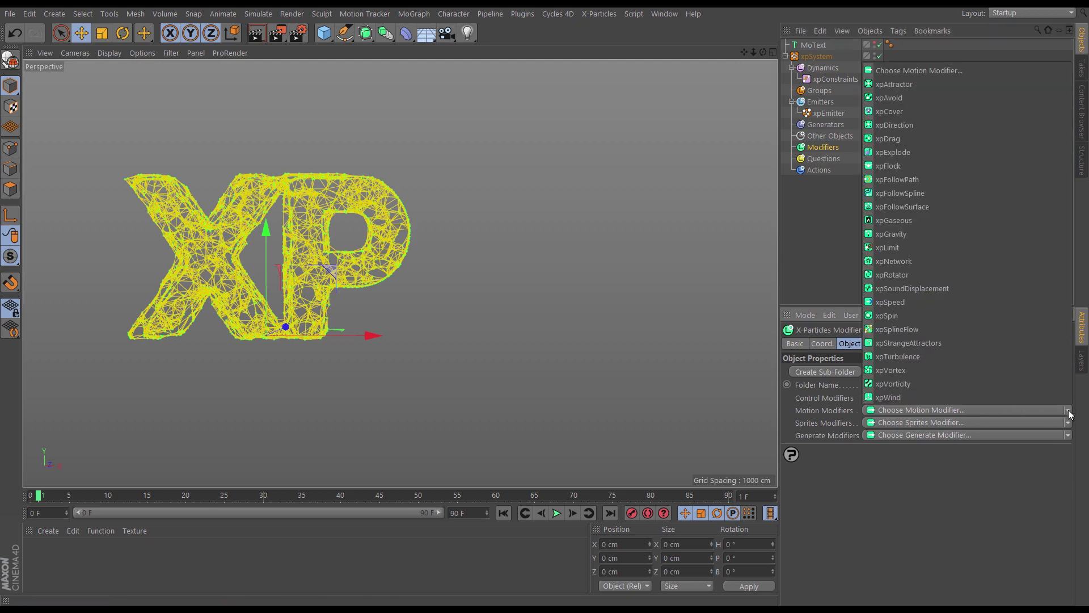
left_click(893, 396)
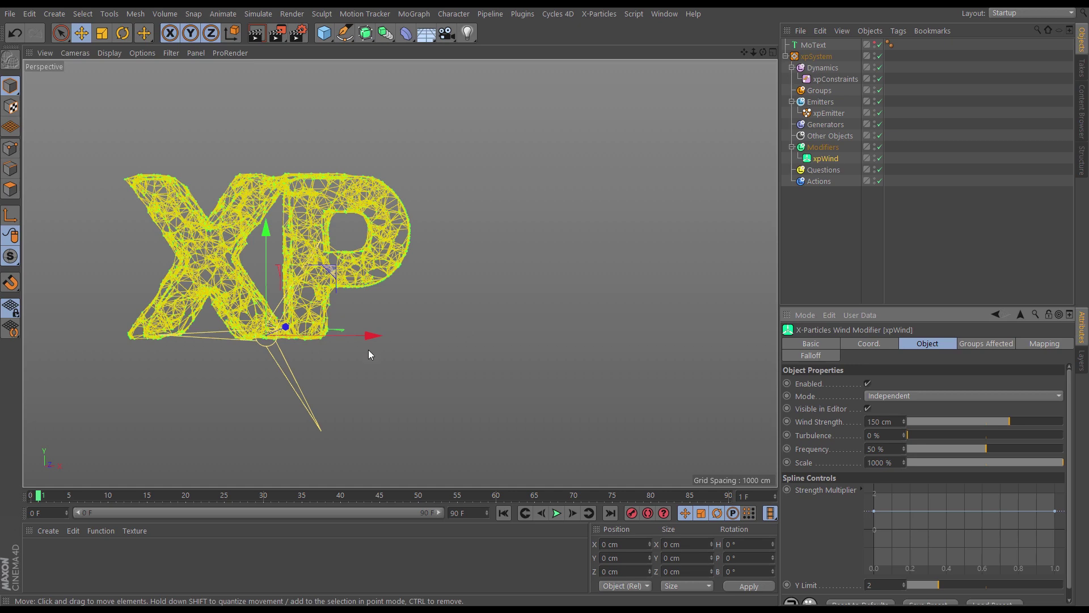
left_click_drag(371, 333, 681, 335)
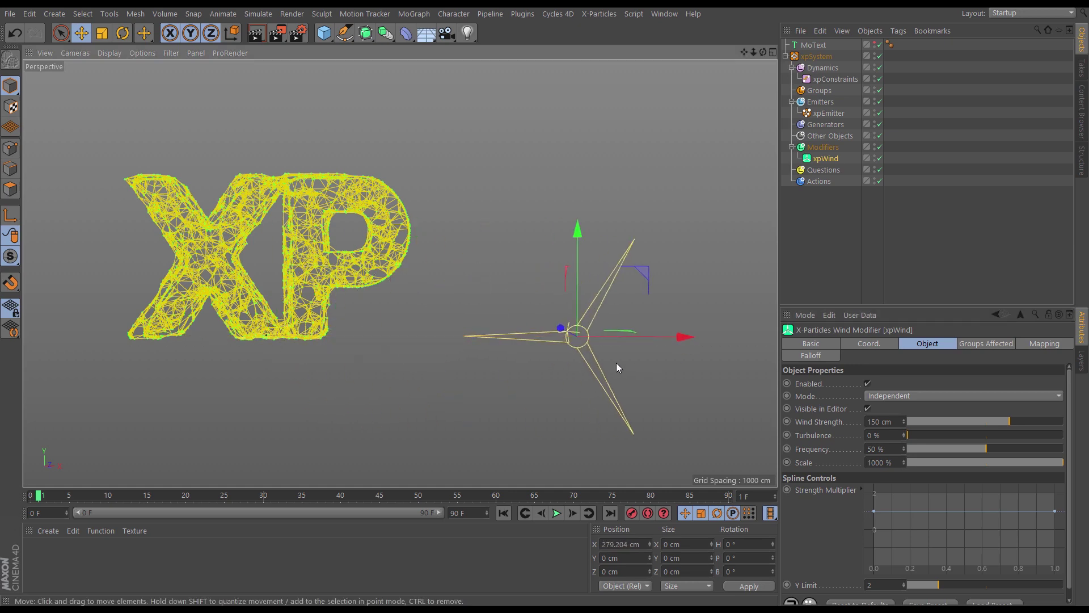
left_click_drag(608, 356, 589, 299, "alt")
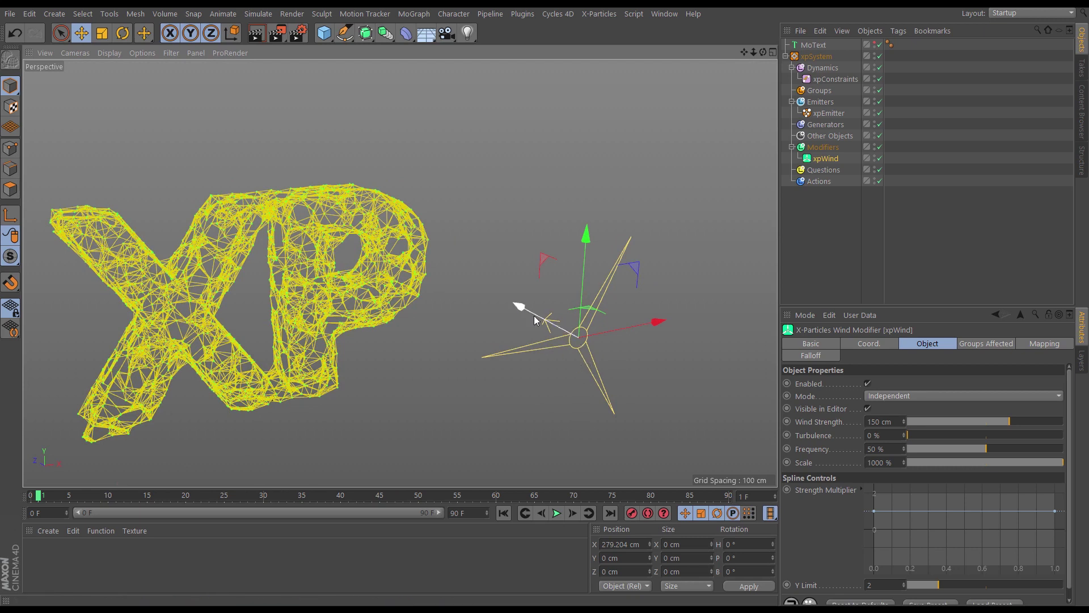
key("r")
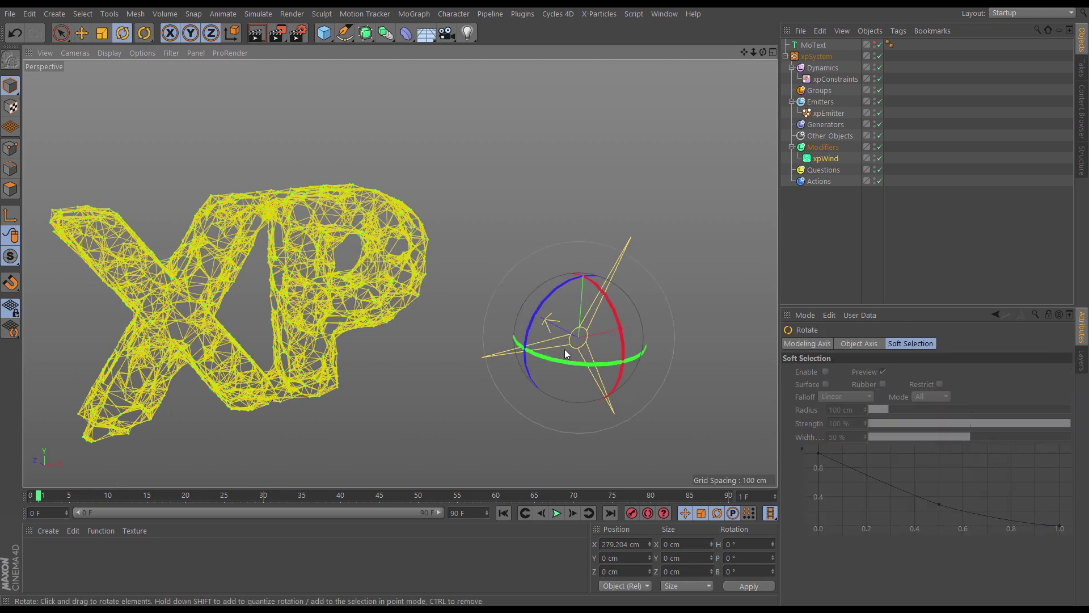
left_click_drag(567, 362, 601, 280)
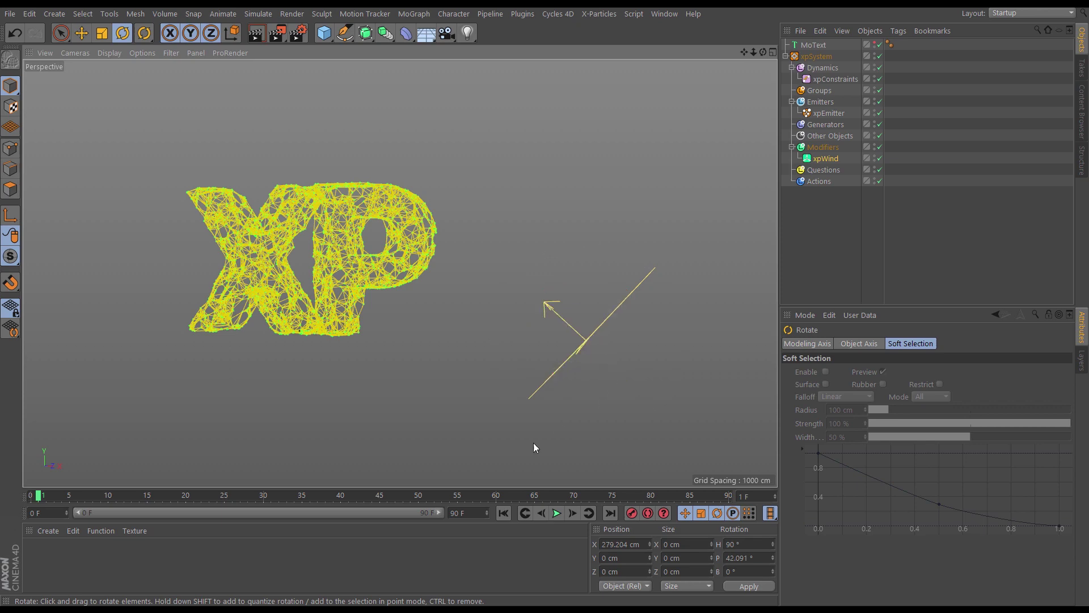
Replay the particle simulation from frame 0 to check the wind's effect.
left_click(503, 513)
left_click(557, 513)
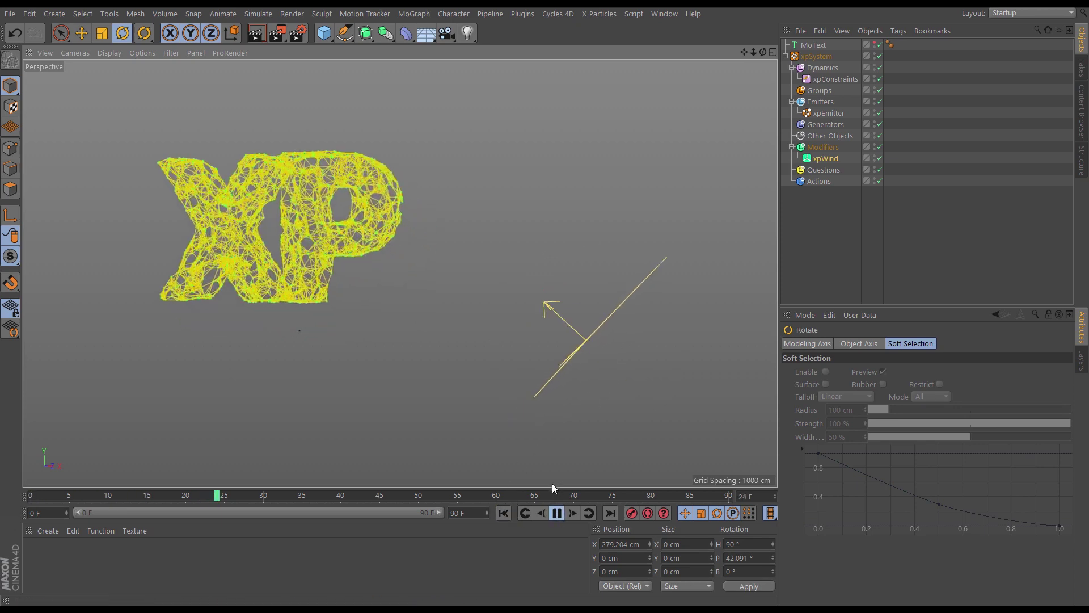
left_click(503, 513)
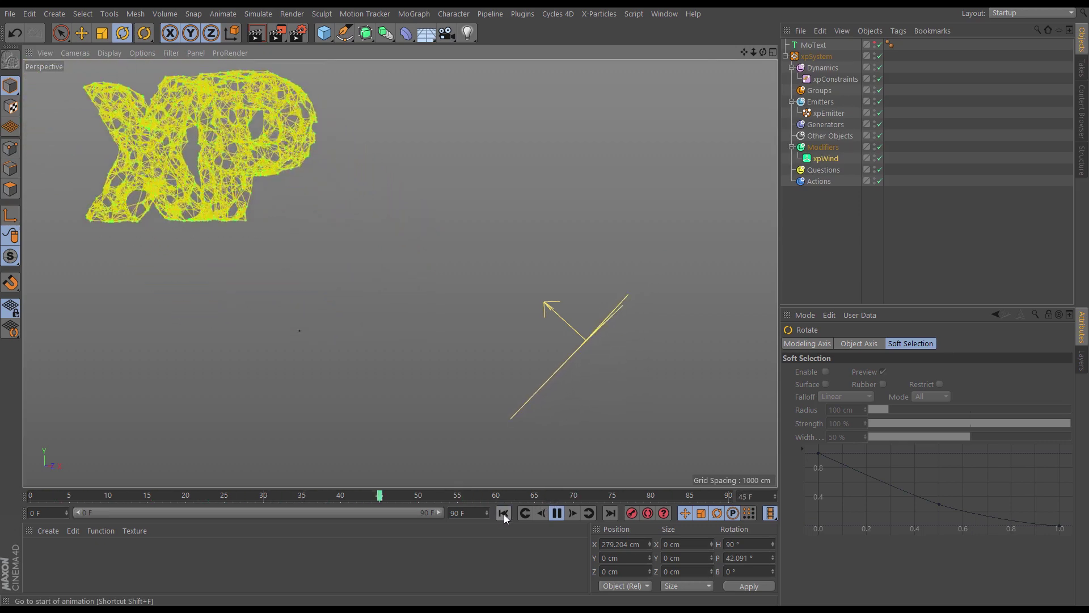
left_click(504, 514)
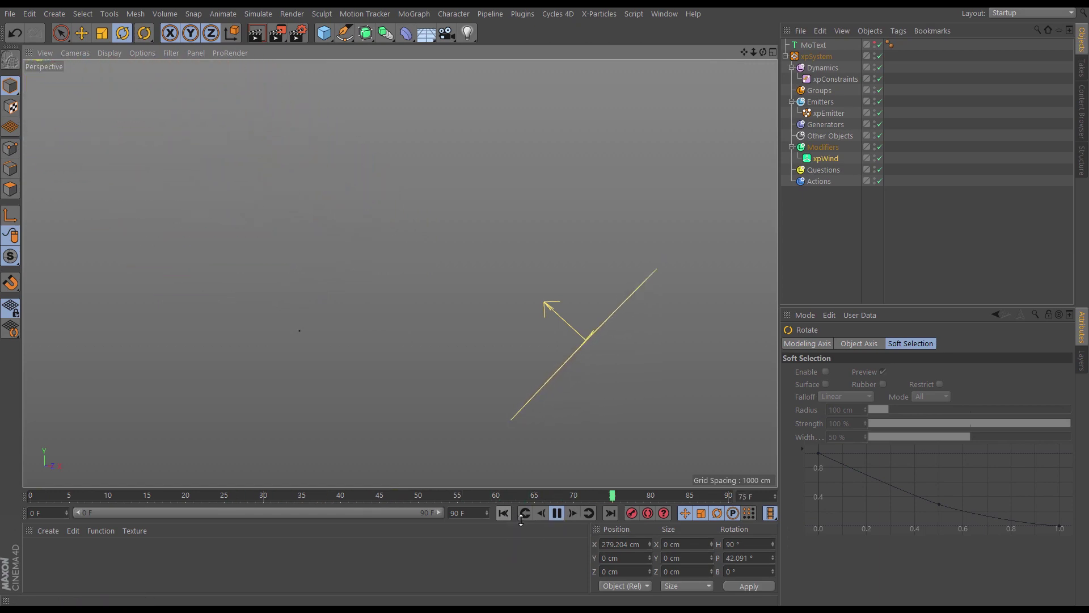
left_click(557, 513)
left_click(503, 513)
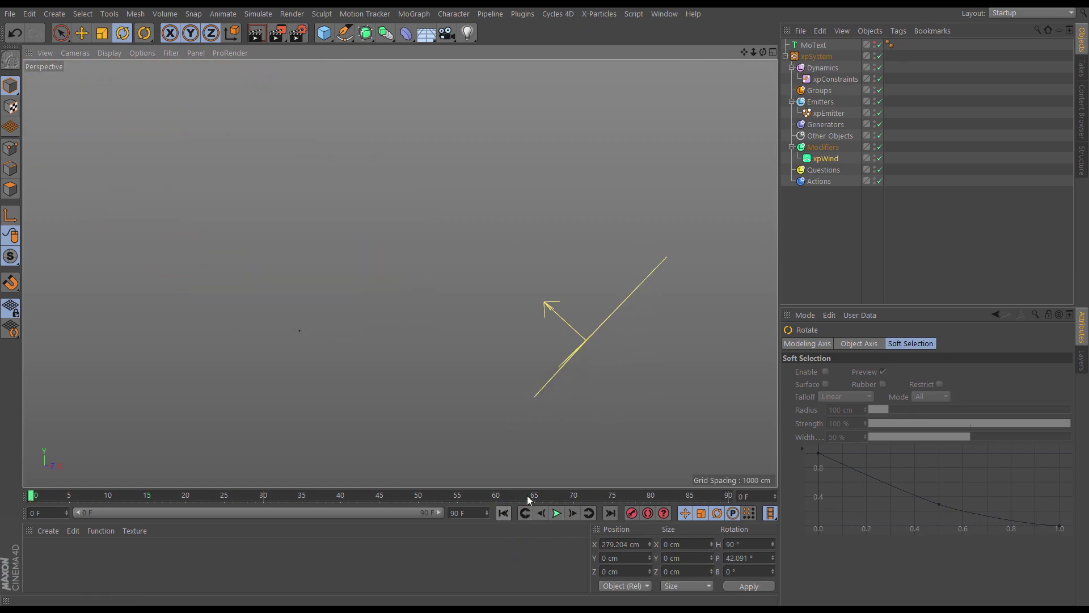
left_click(571, 513)
left_click_drag(427, 261, 468, 272, "alt")
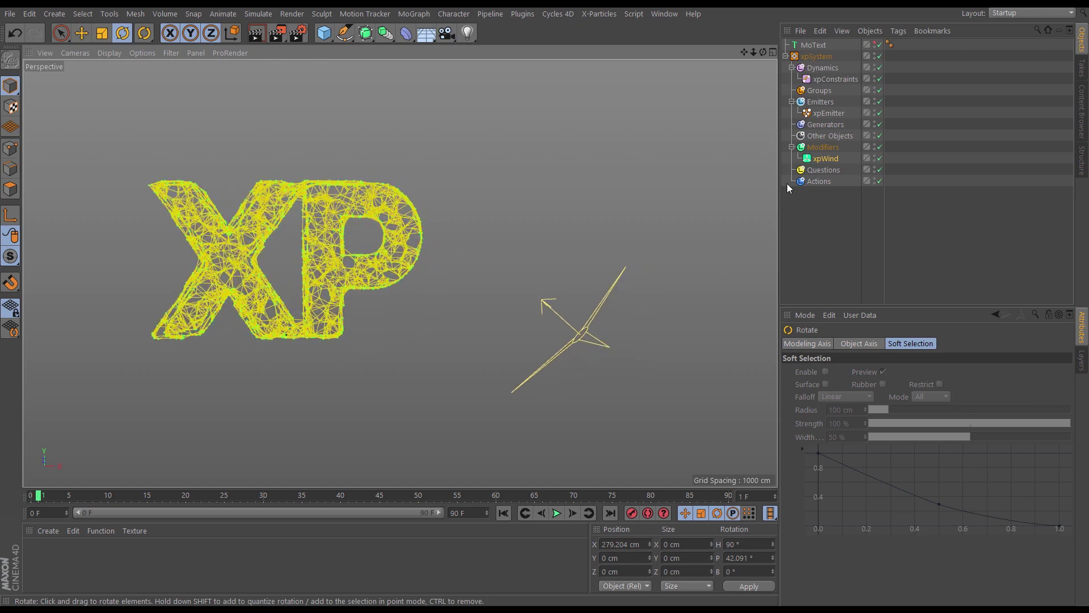
Add a Linear Field falloff to xpWind and change its type to Spherical Field.
left_click(830, 160)
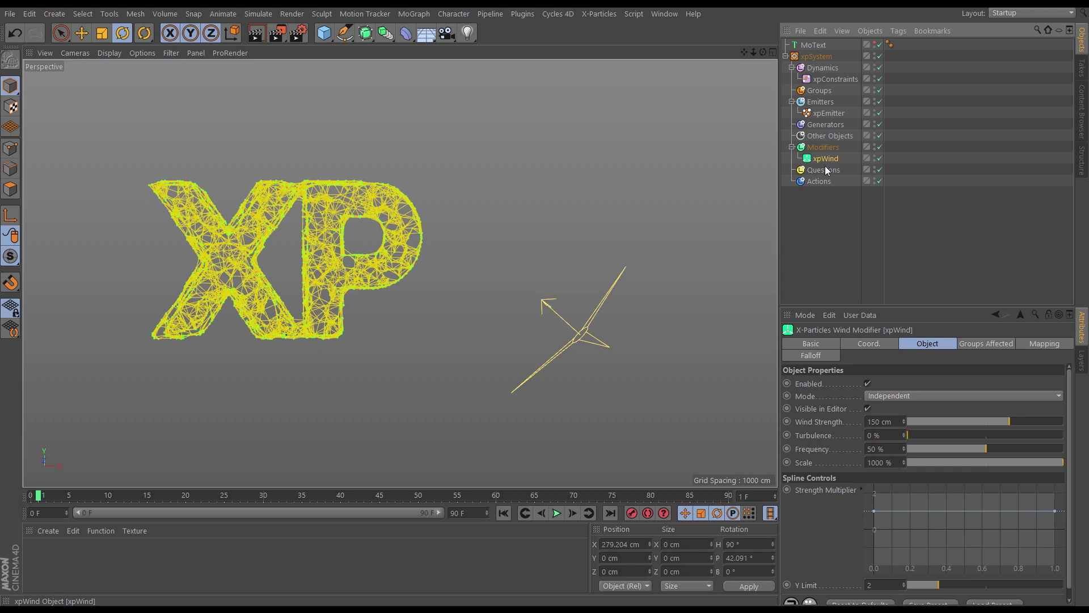
left_click(813, 356)
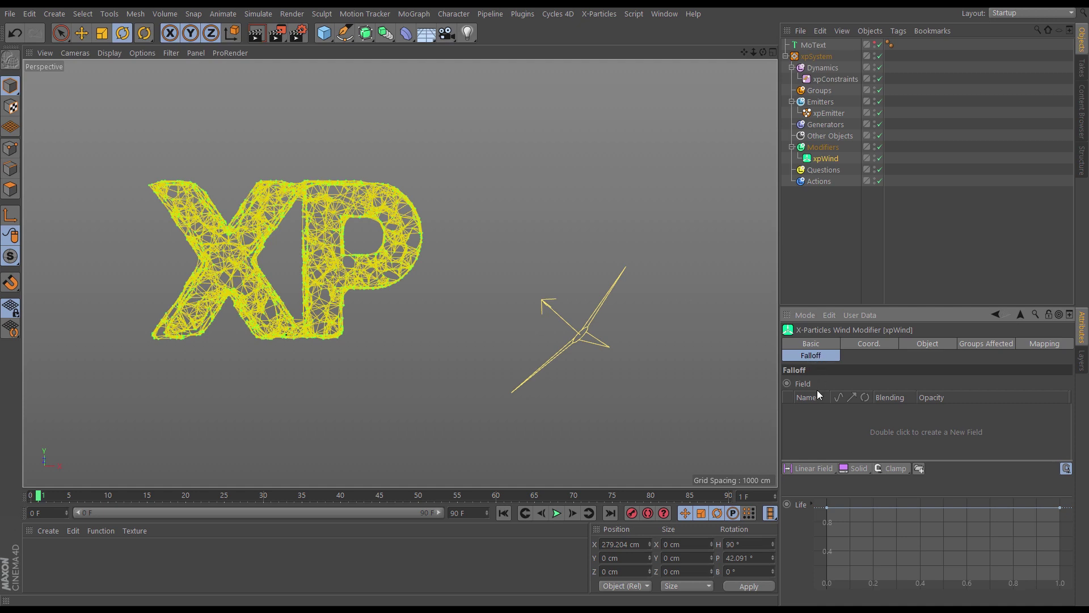
left_click(822, 471)
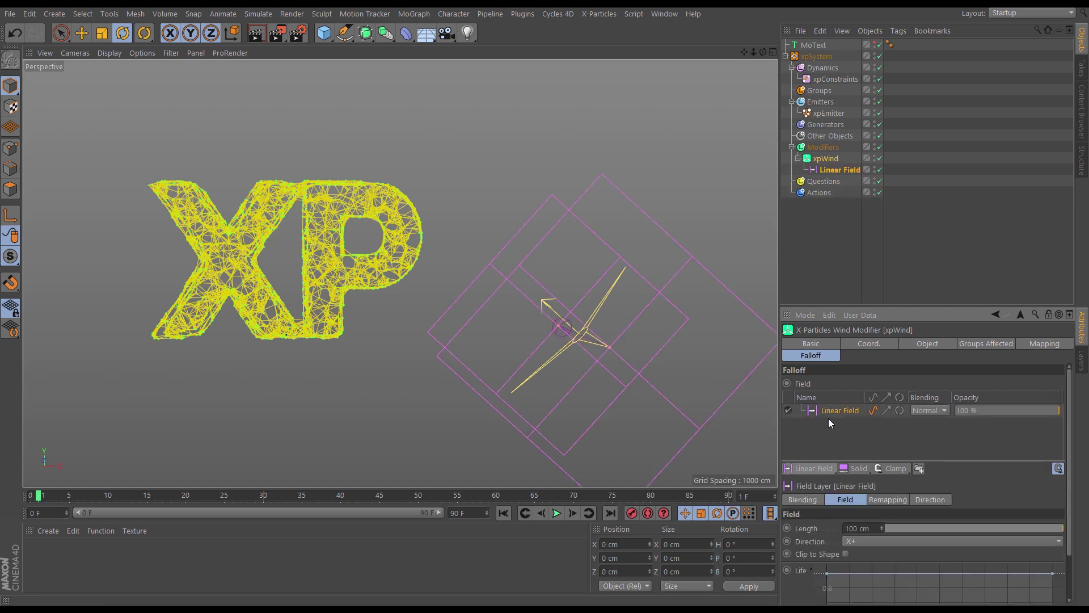
left_click(832, 170)
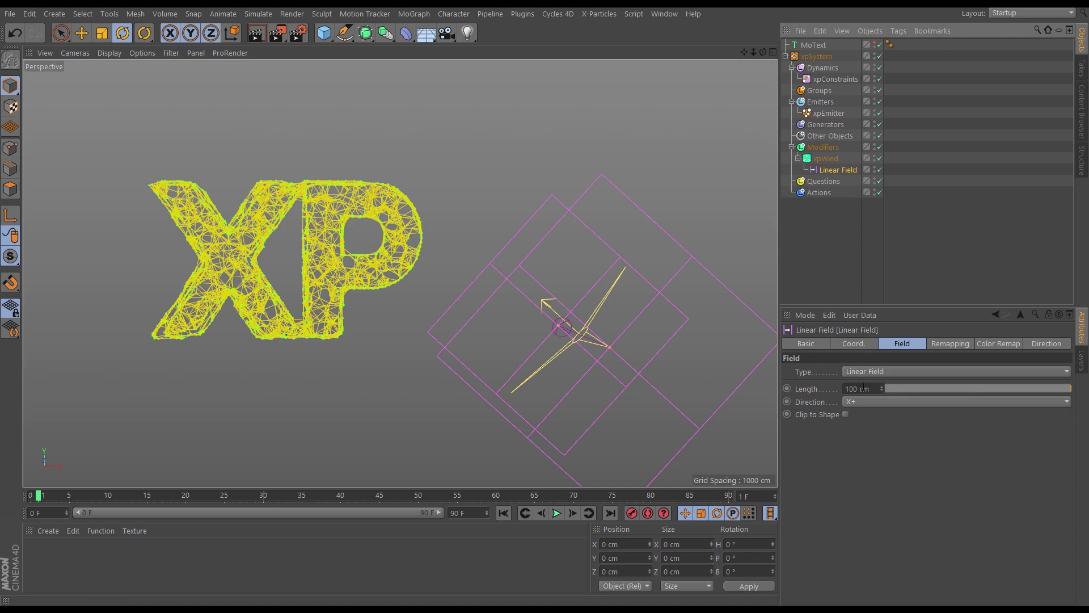
left_click(856, 371)
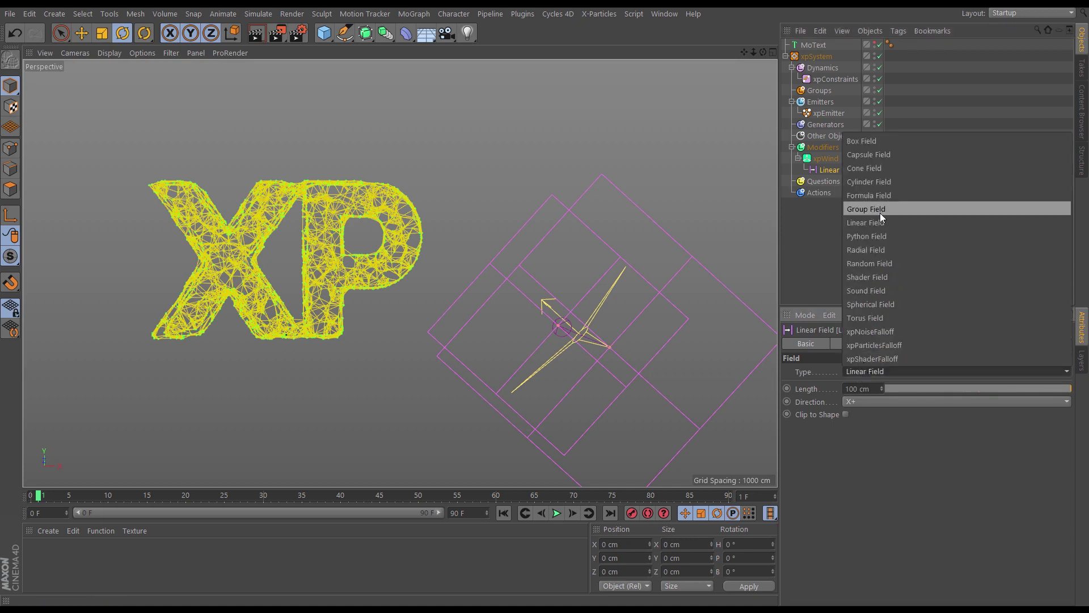
left_click(873, 304)
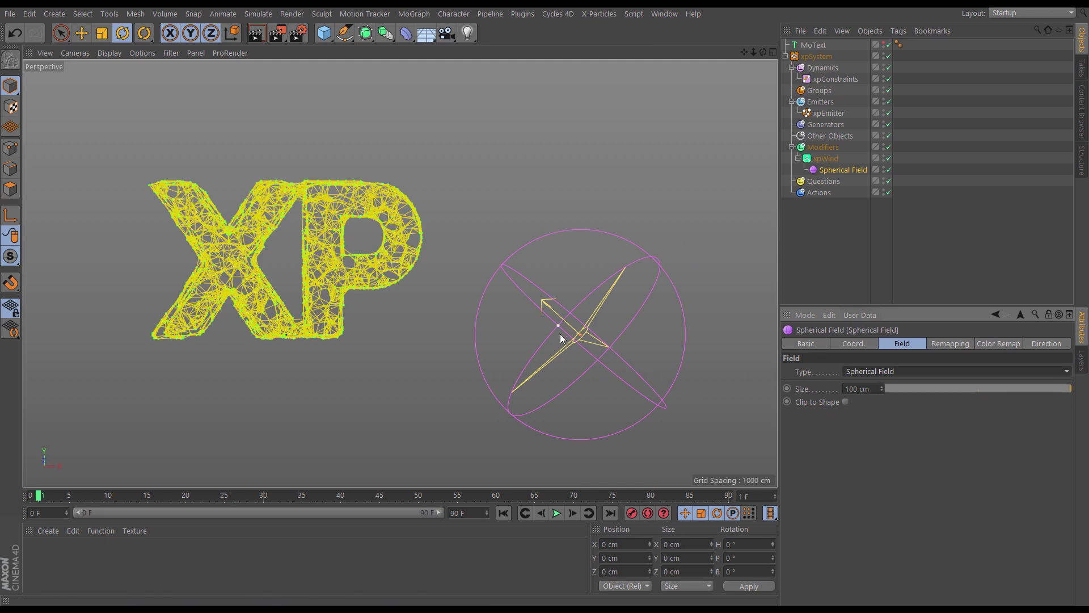
left_click_drag(574, 356, 556, 319, "alt")
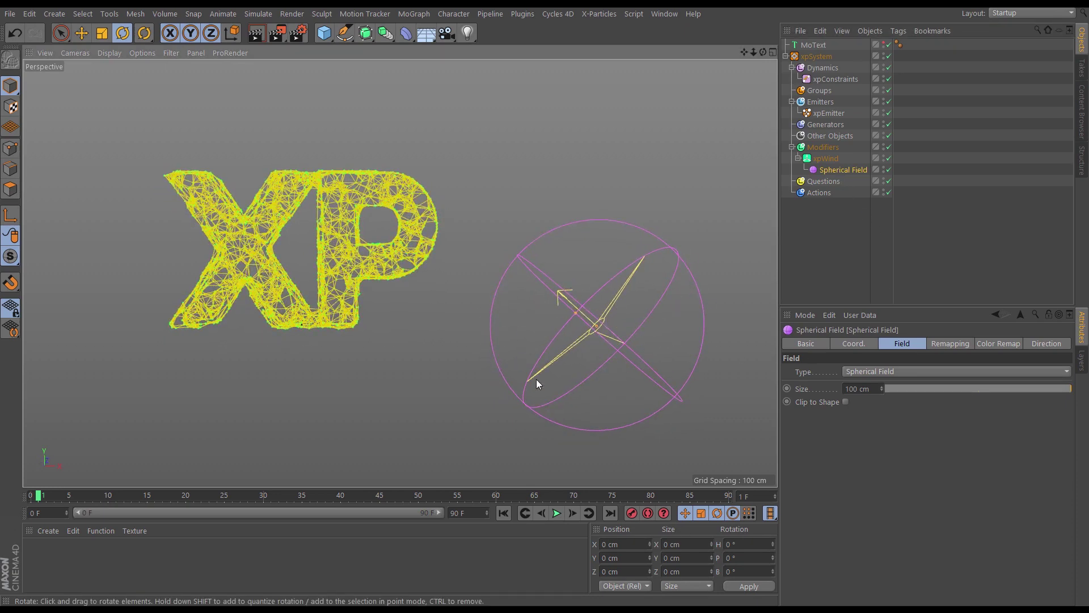
Play the simulation and nudge the Spherical Field slightly with the Move tool.
left_click(556, 513)
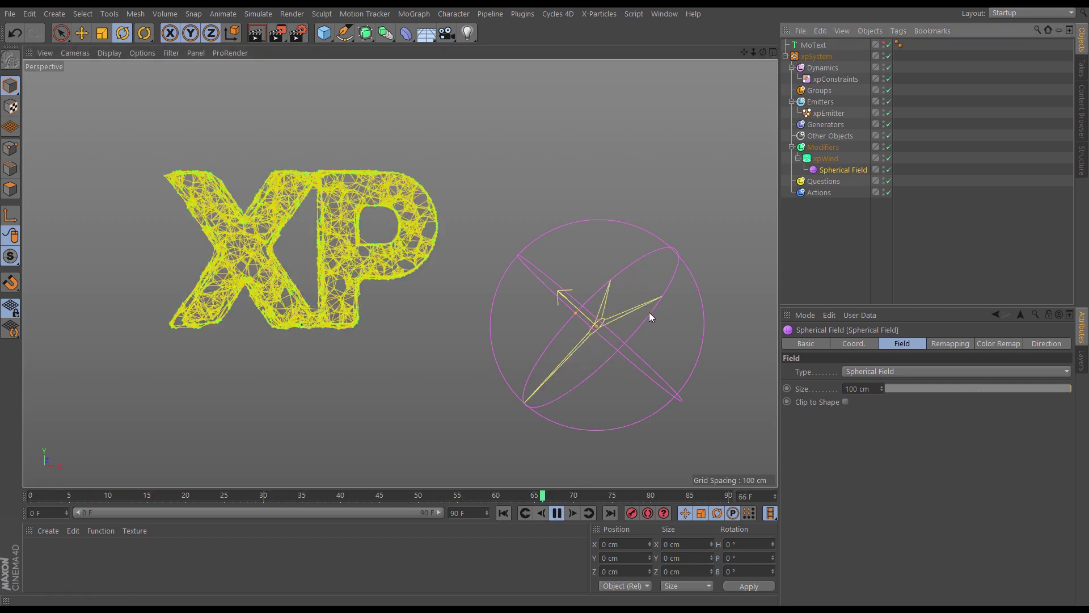
key("e")
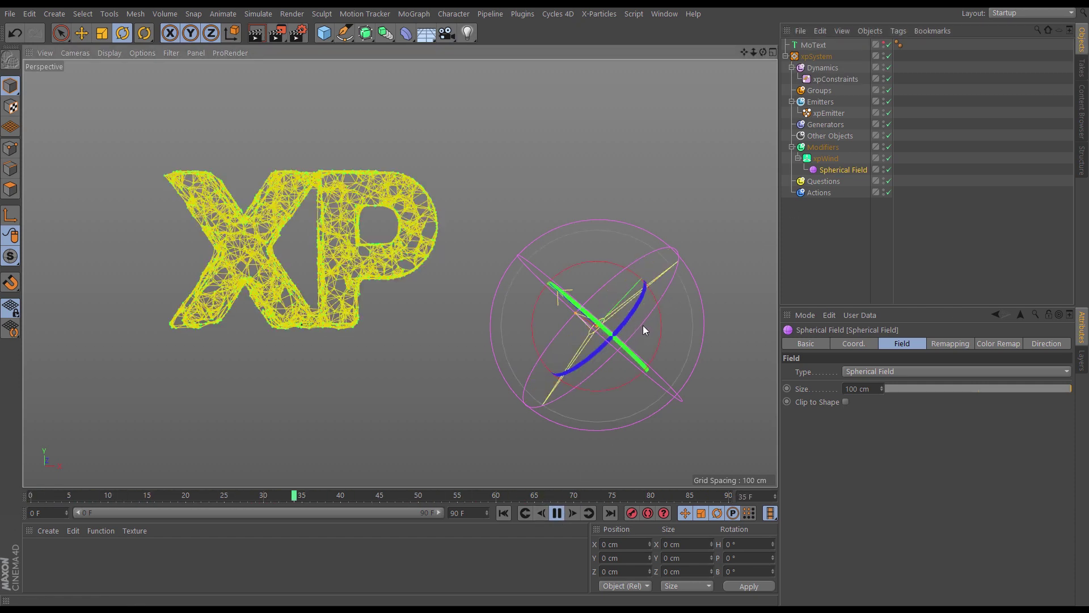
left_click_drag(652, 260, 536, 202)
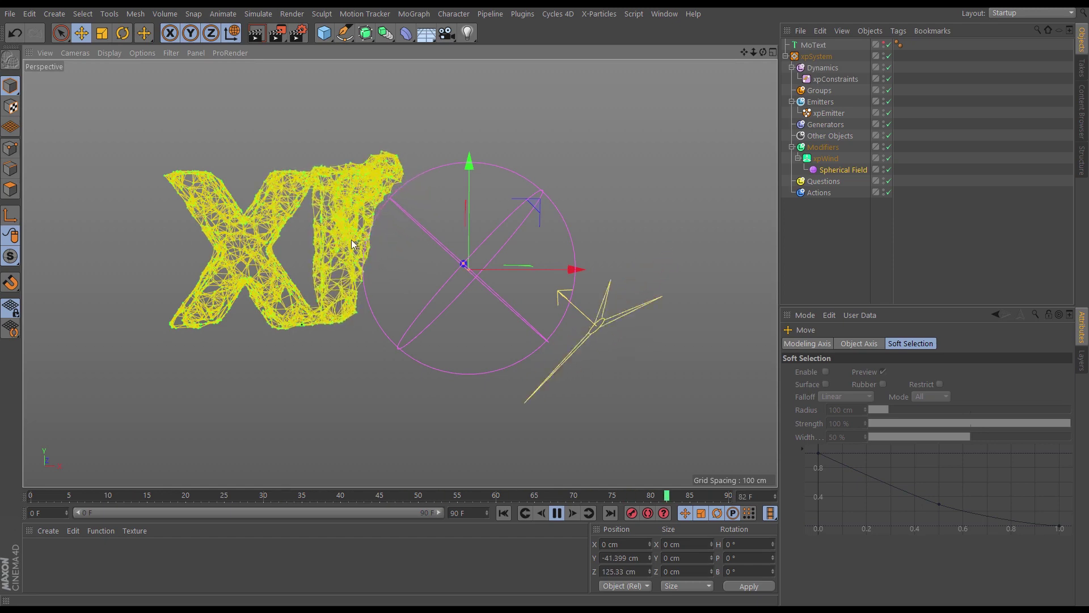
Set the end frame to 9000, extend the preview range, and drag the Spherical Field onto the letters.
left_click(458, 513)
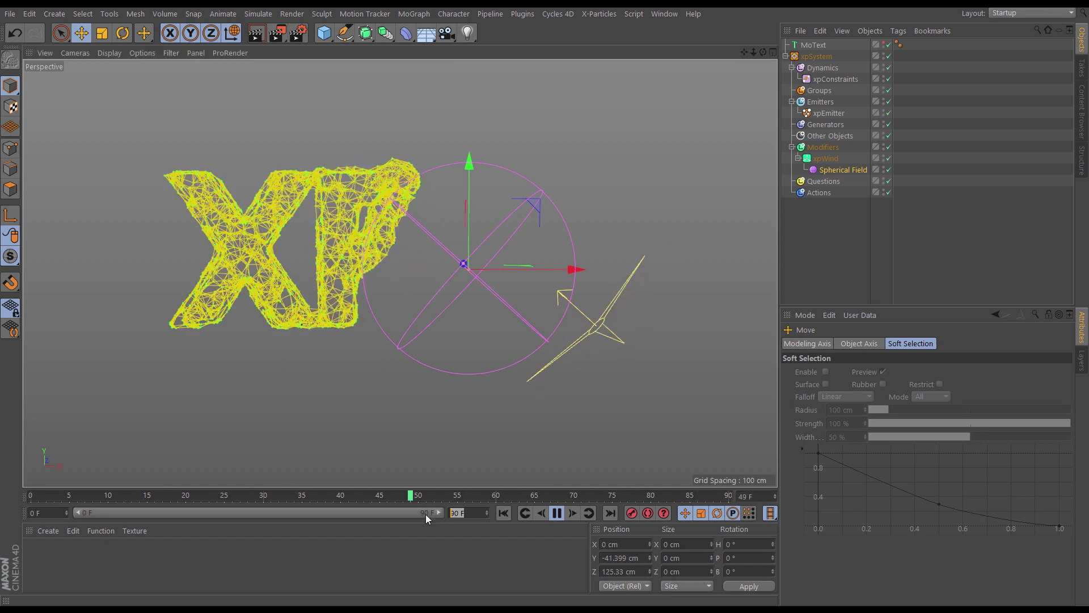
type("9000")
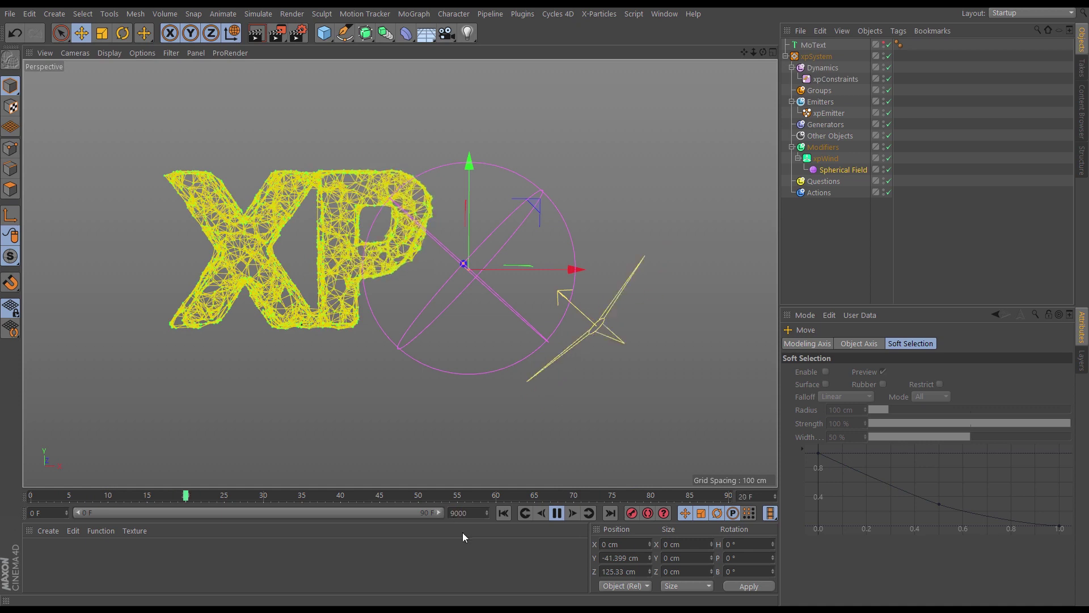
key("Return")
left_click_drag(106, 516, 519, 523)
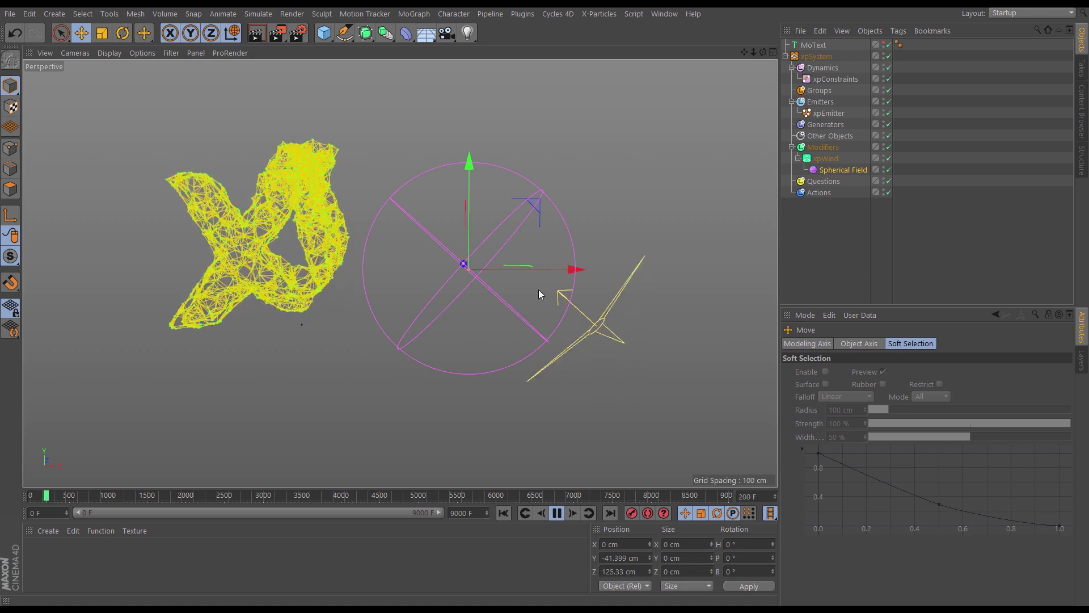
left_click_drag(537, 203, 658, 225)
Rewind to frame 1 and make the solid MoText letters visible in the viewport.
left_click(554, 513)
left_click(505, 513)
left_click(571, 513)
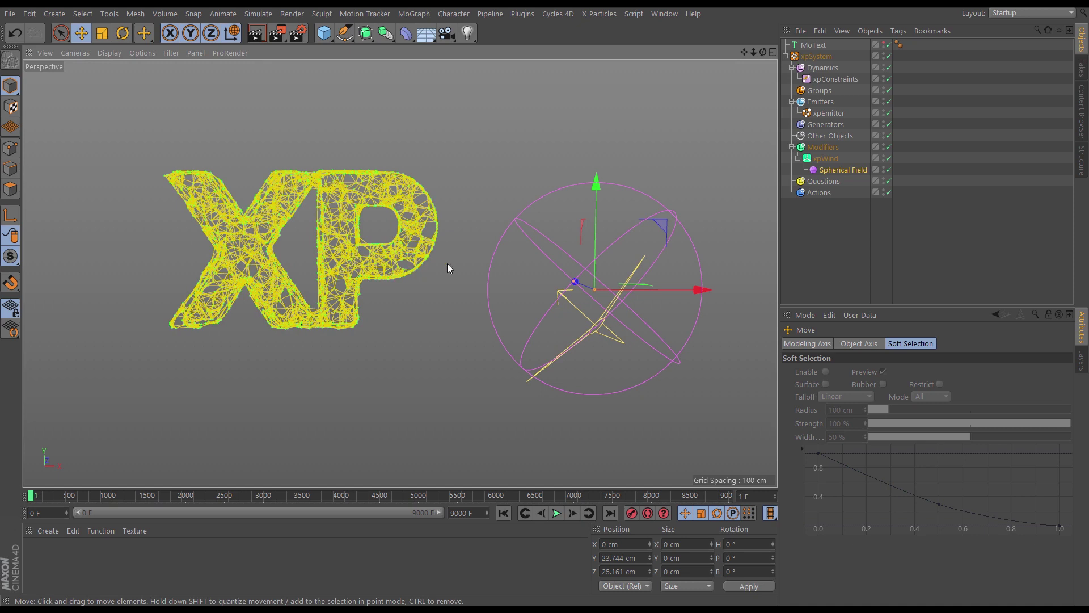
left_click(883, 42)
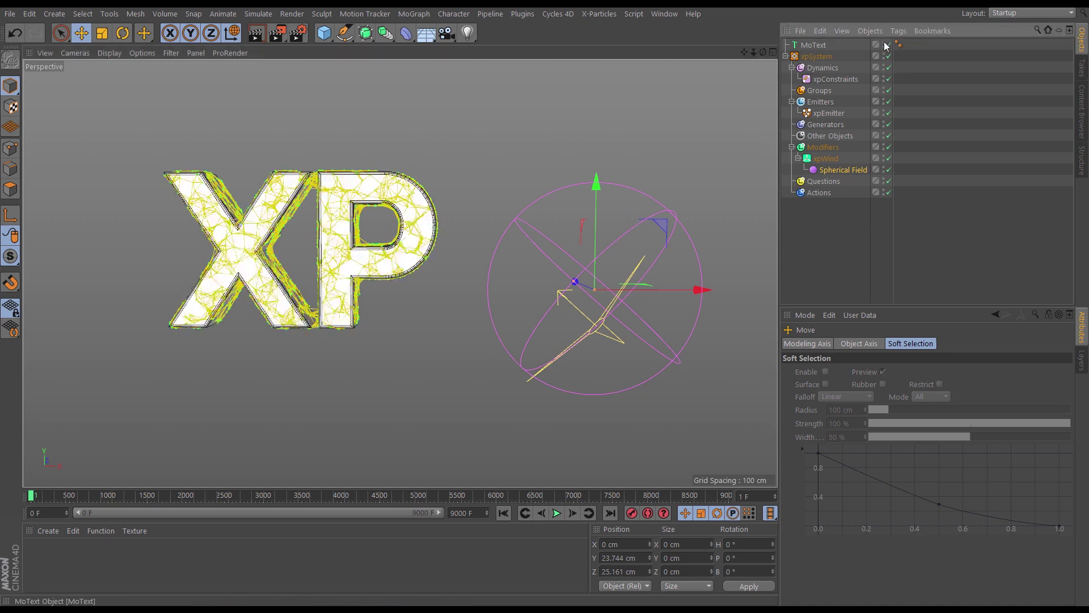
Play while sweeping the Spherical Field across the letters, then rewind and select MoText.
left_click(557, 513)
left_click_drag(657, 236, 505, 218)
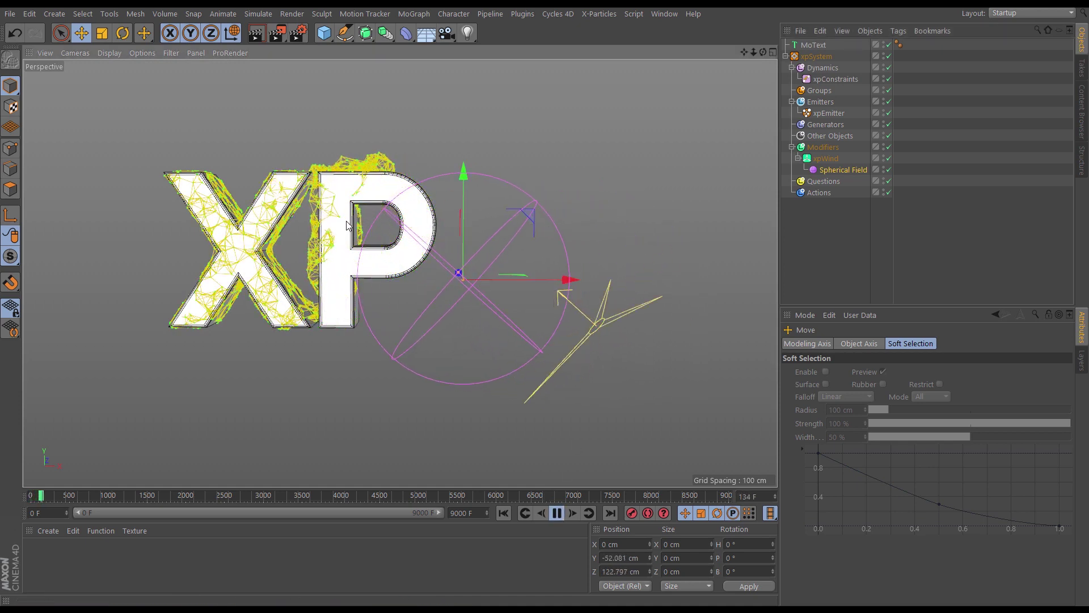
left_click(557, 513)
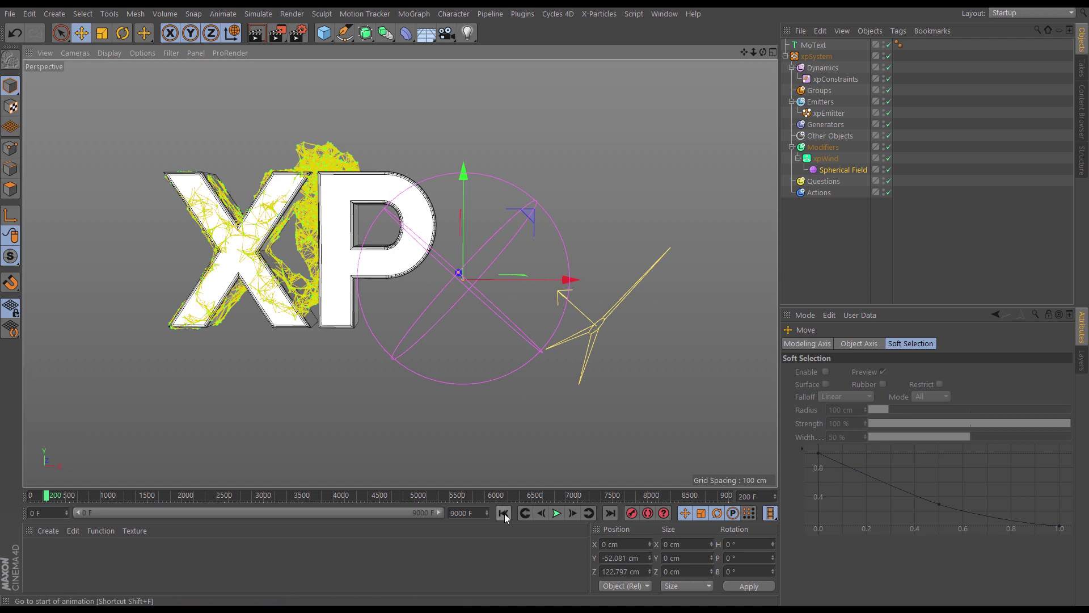
left_click(503, 513)
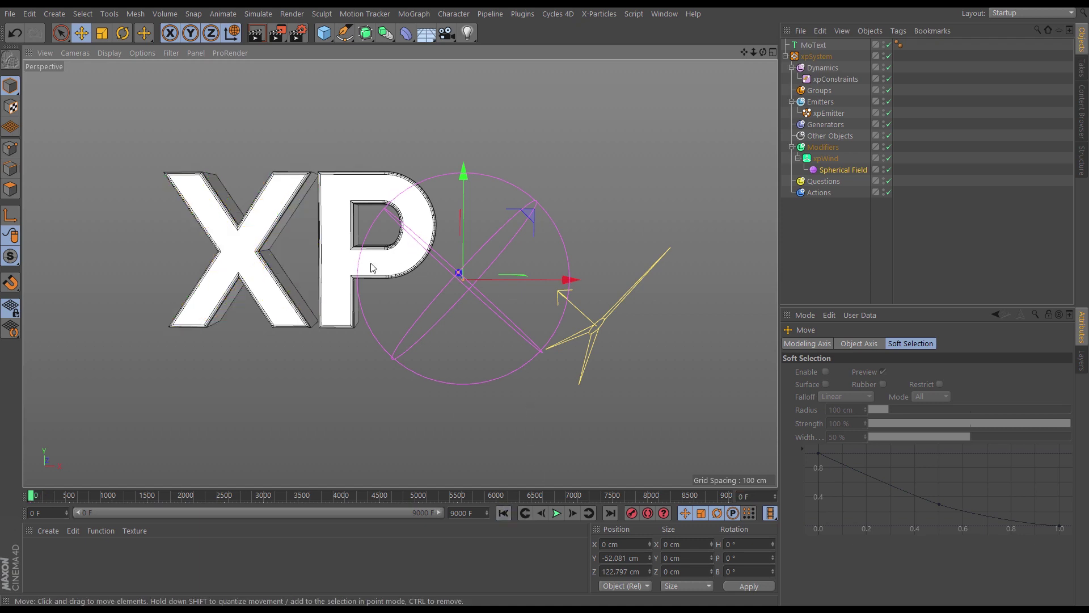
left_click(573, 513)
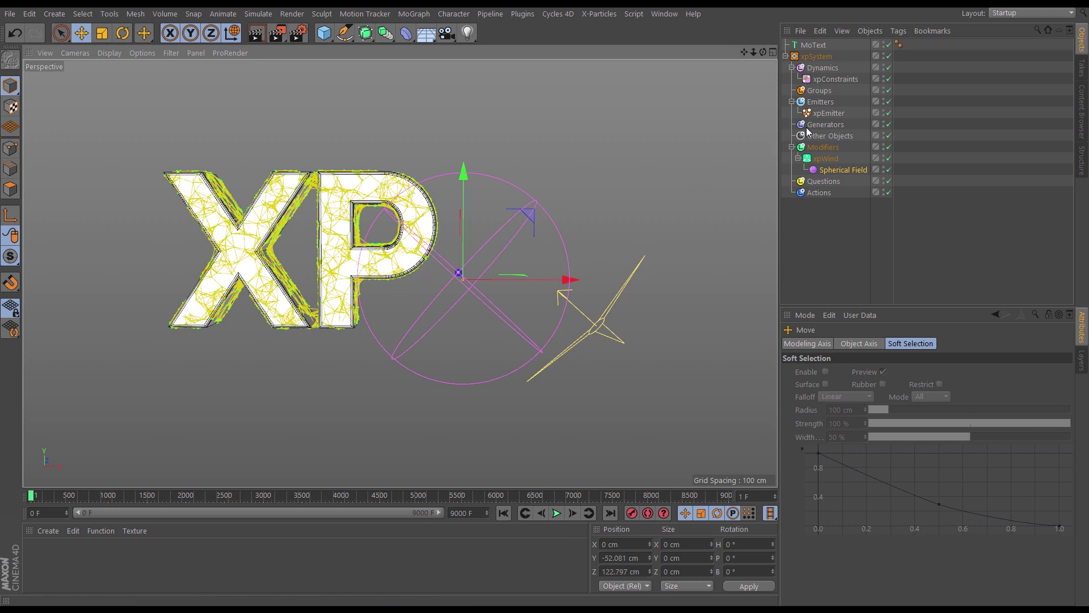
left_click(815, 45)
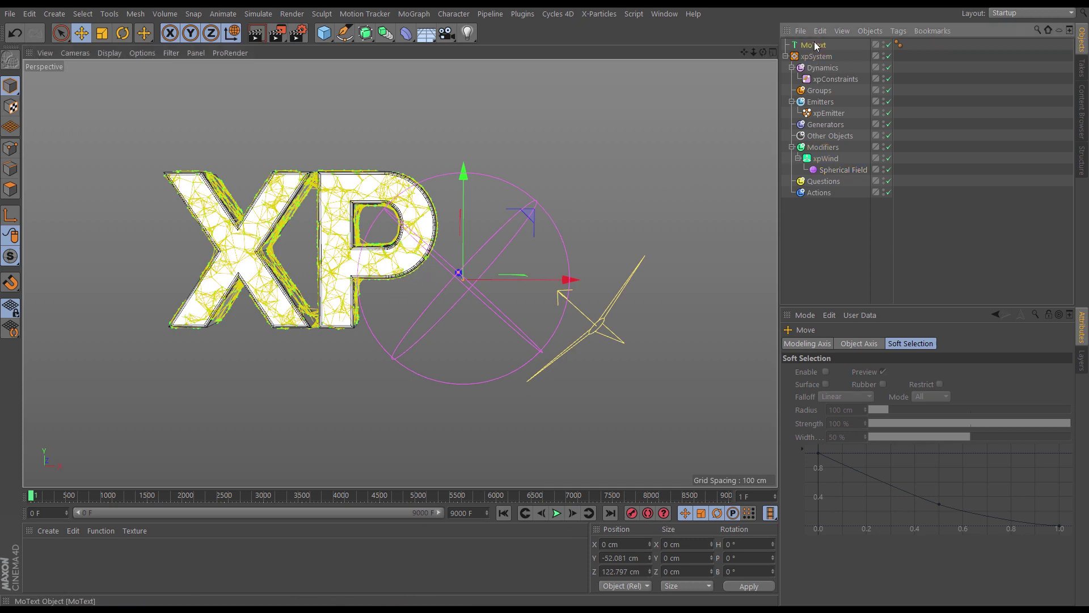
Add an xpCollider tag to the XP MoText.
left_click(899, 32)
mouse_move(925, 201)
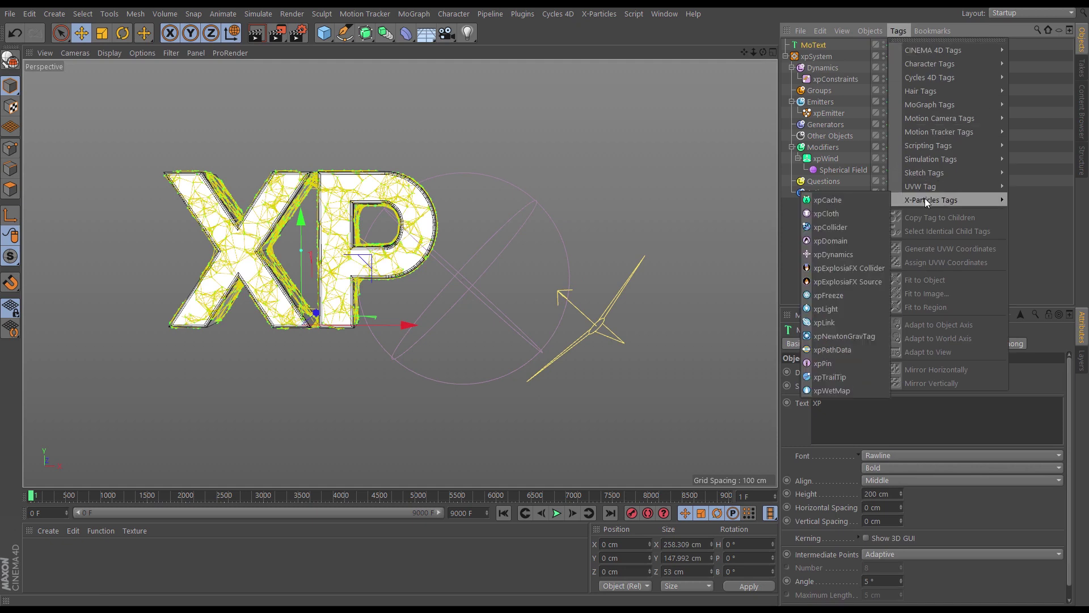
left_click(834, 226)
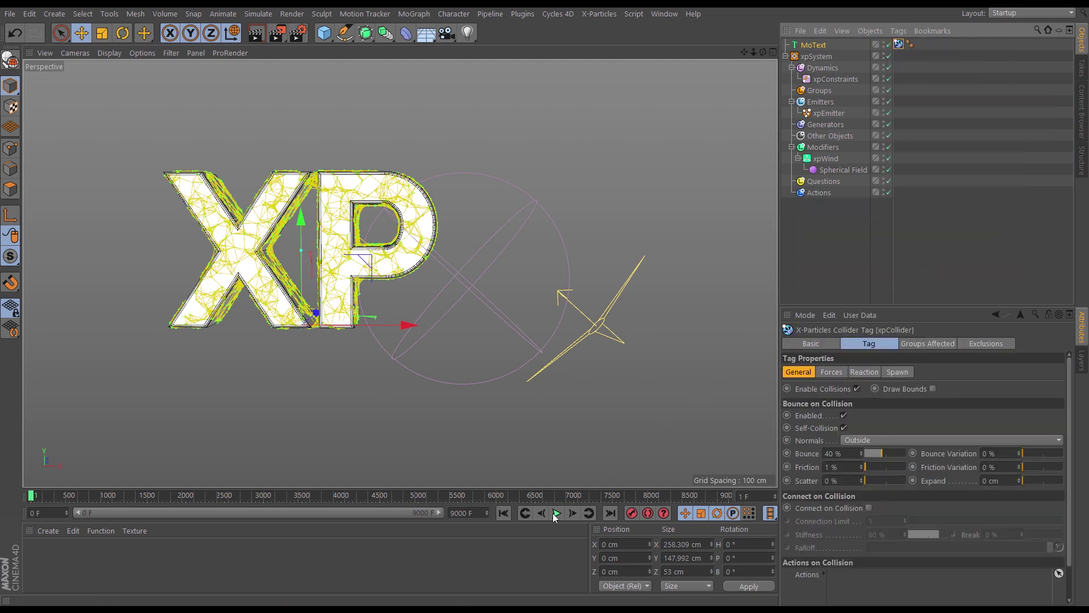
Replay the simulation while dragging the Spherical Field up and left across the letters.
left_click(504, 513)
left_click(558, 513)
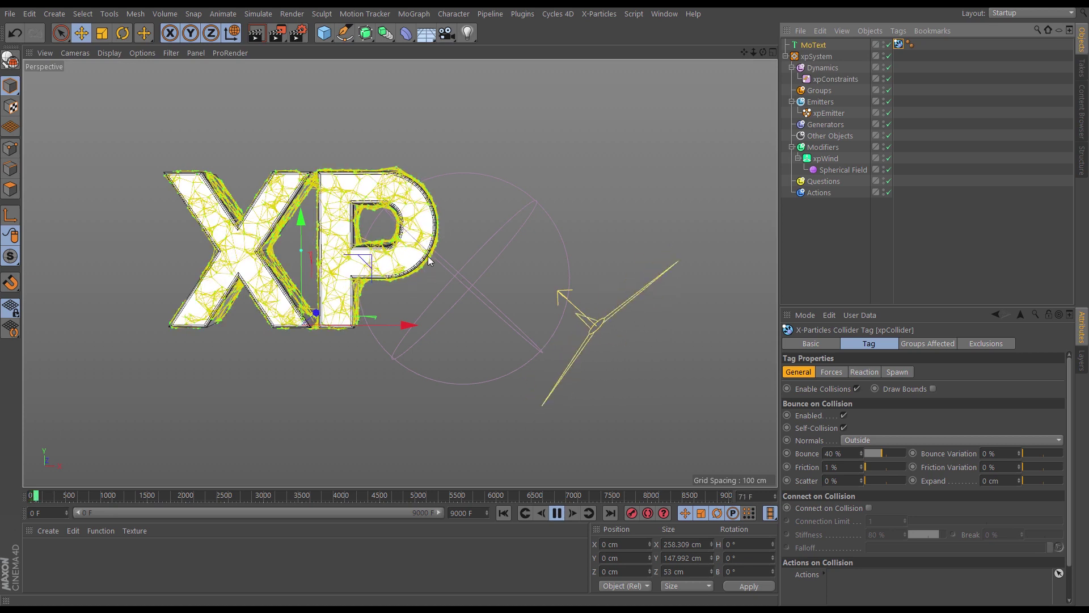
left_click(844, 170)
left_click_drag(529, 212, 240, 177)
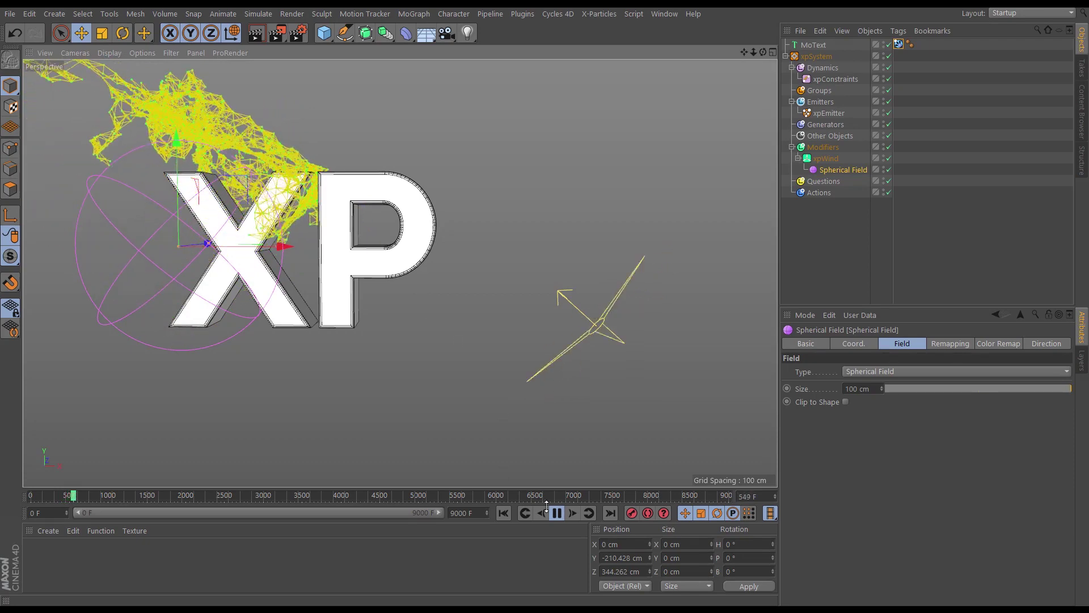
Rewind to frame 0 and review xpConstraints' Connections settings.
left_click(525, 512)
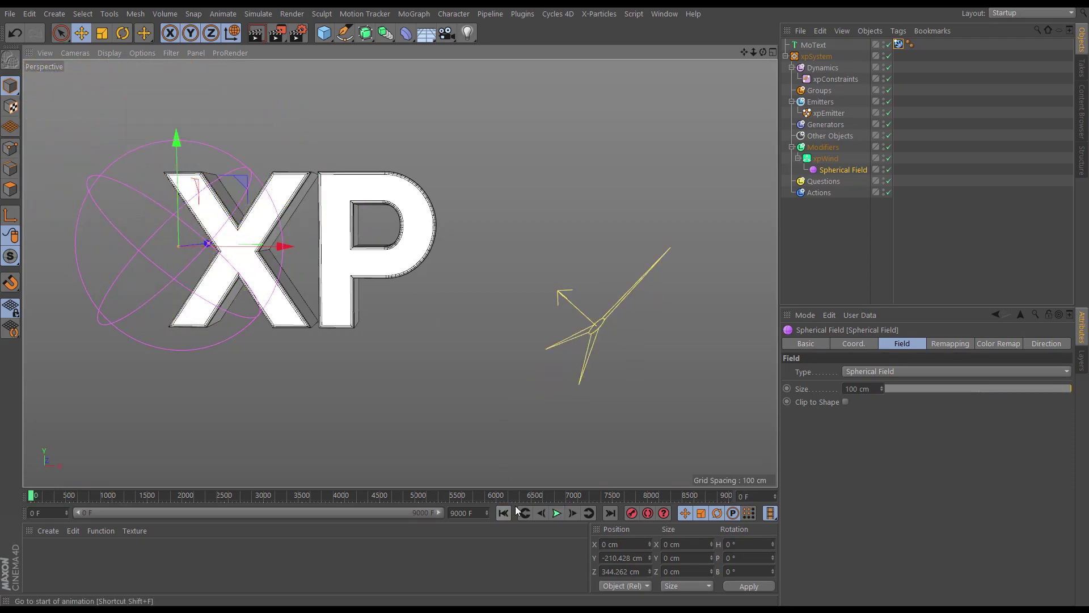
left_click(835, 79)
left_click(925, 344)
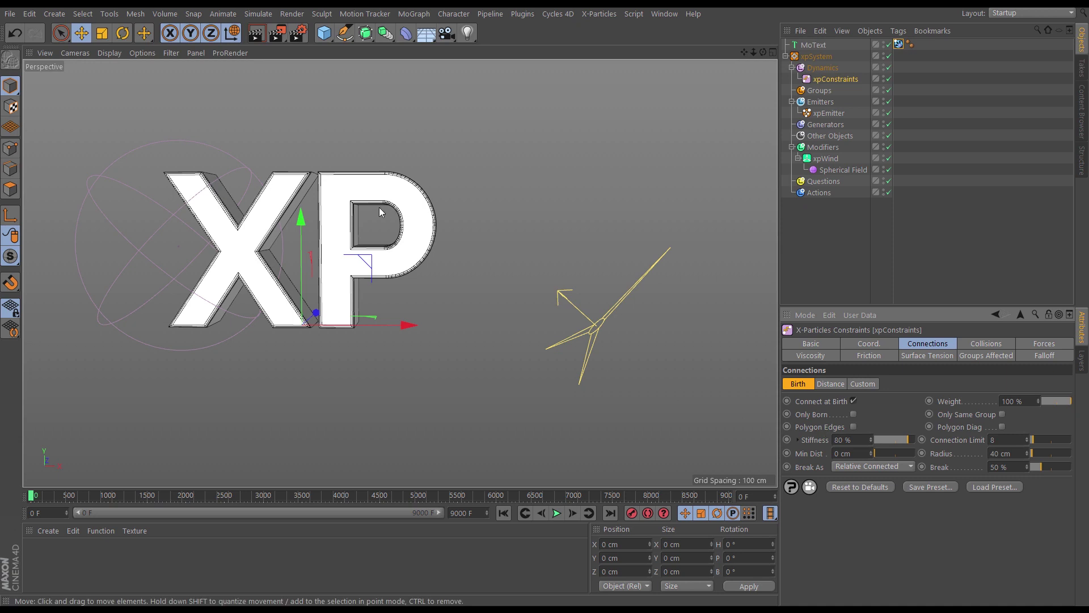
Move the Spherical Field back onto xpWind and delete it.
left_click(842, 170)
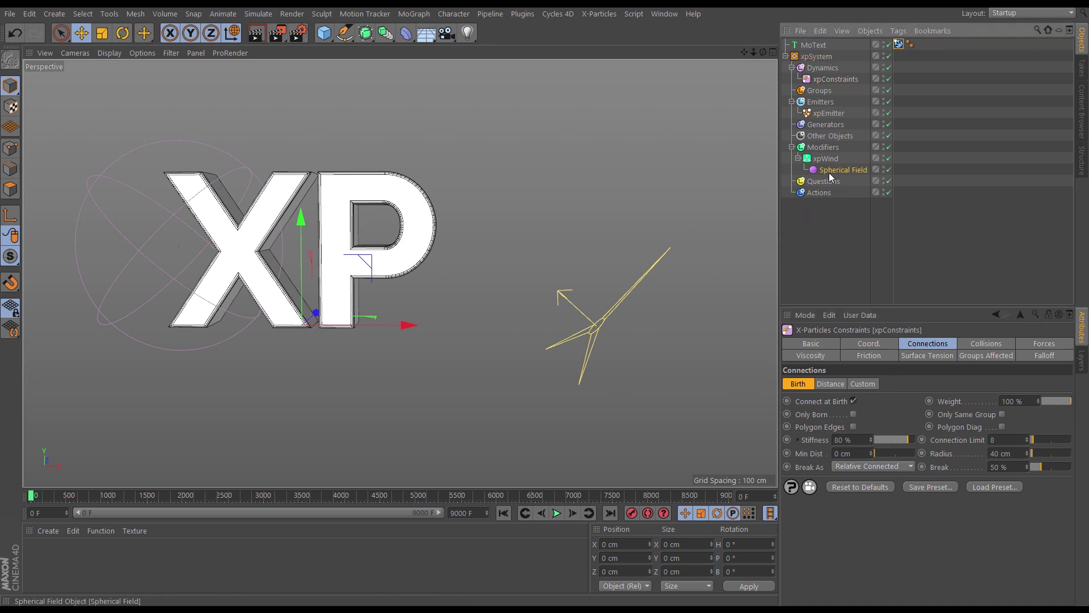
left_click_drag(242, 181, 663, 224)
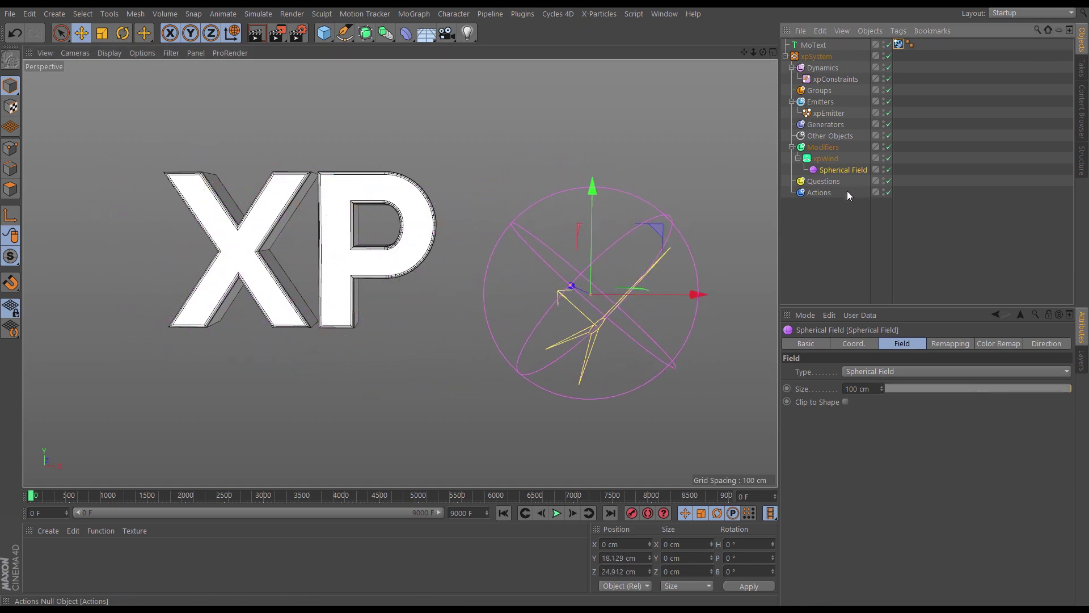
key("Delete")
Confirm xpWind's falloff has no field and play the simulation.
left_click(828, 159)
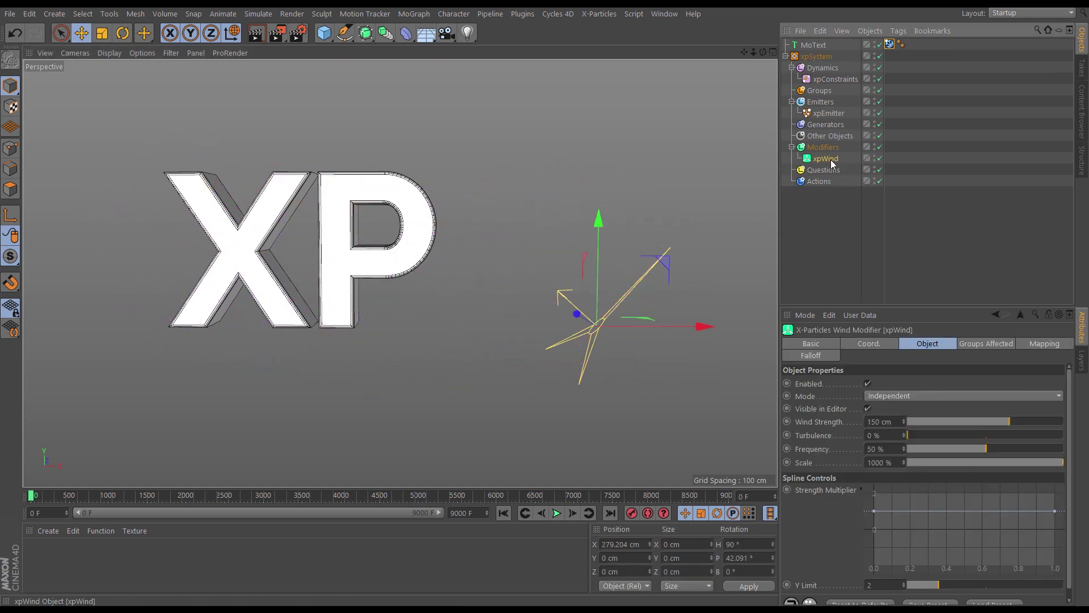
left_click(824, 355)
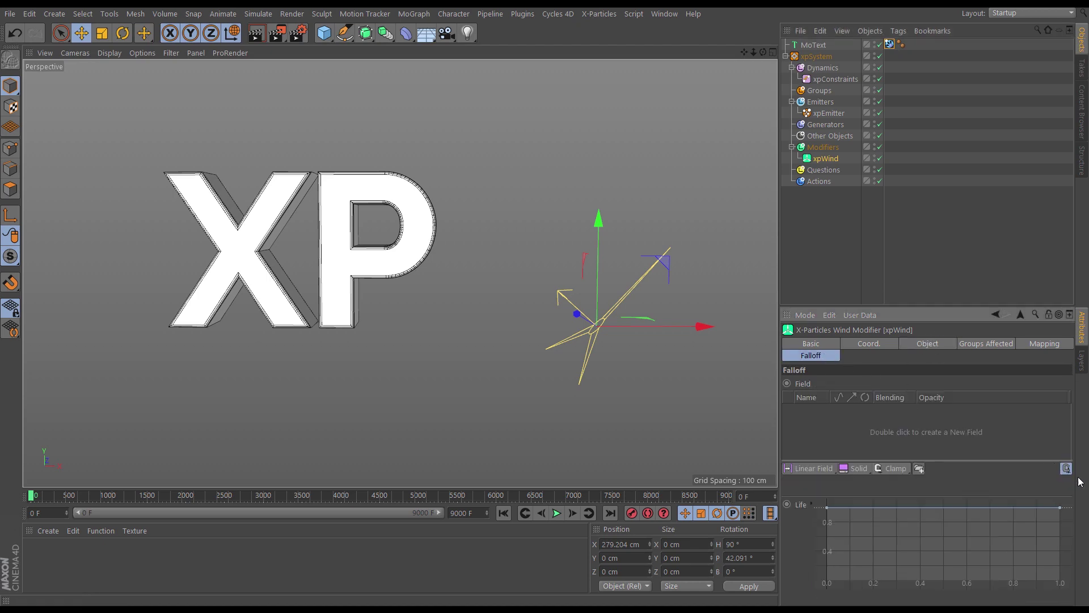
left_click(555, 514)
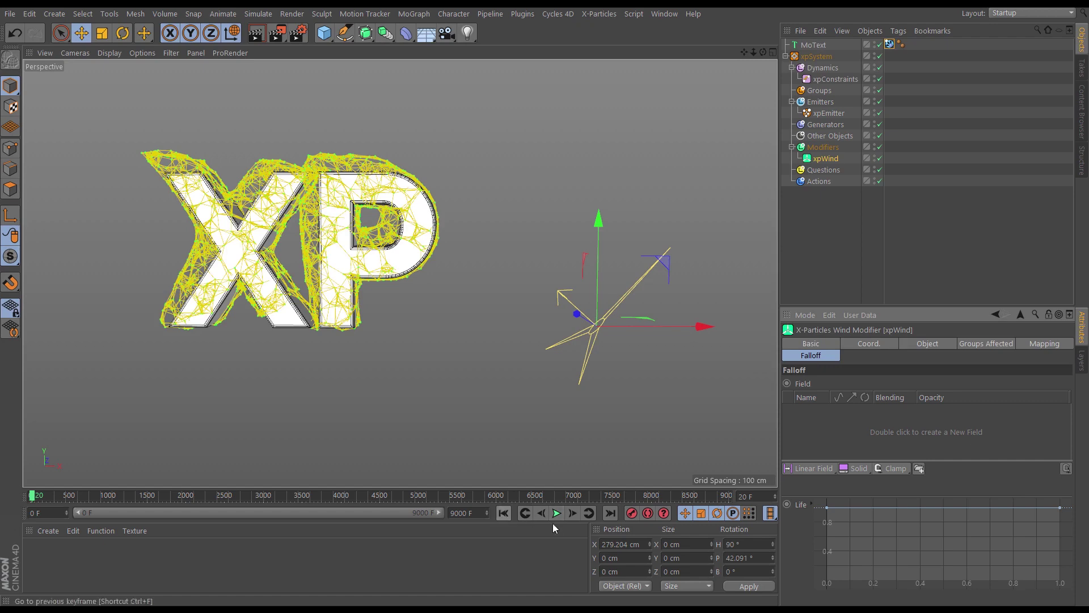
left_click(573, 513)
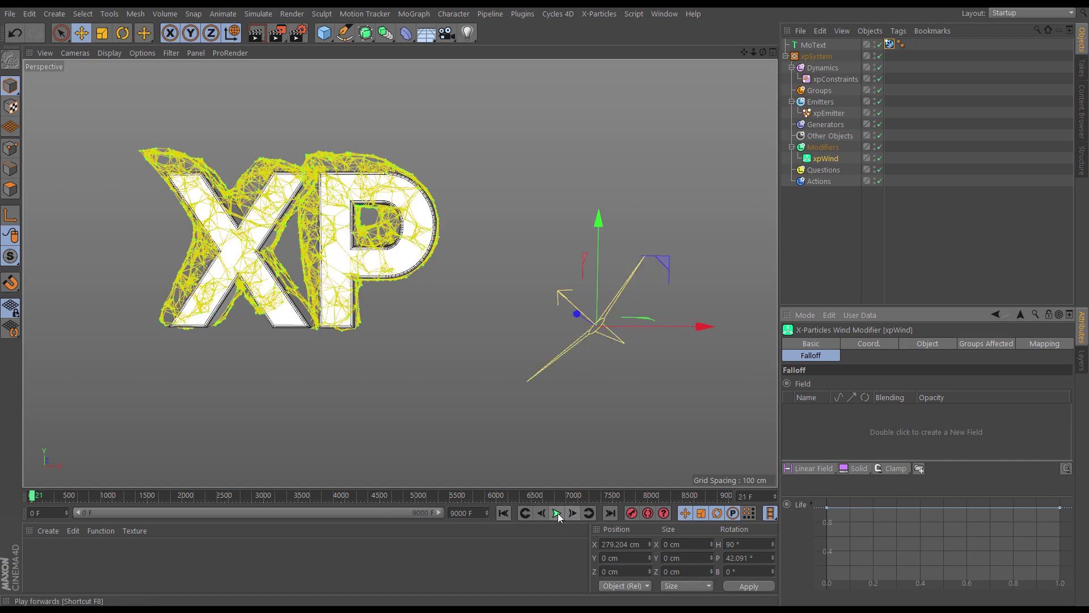
left_click(557, 514)
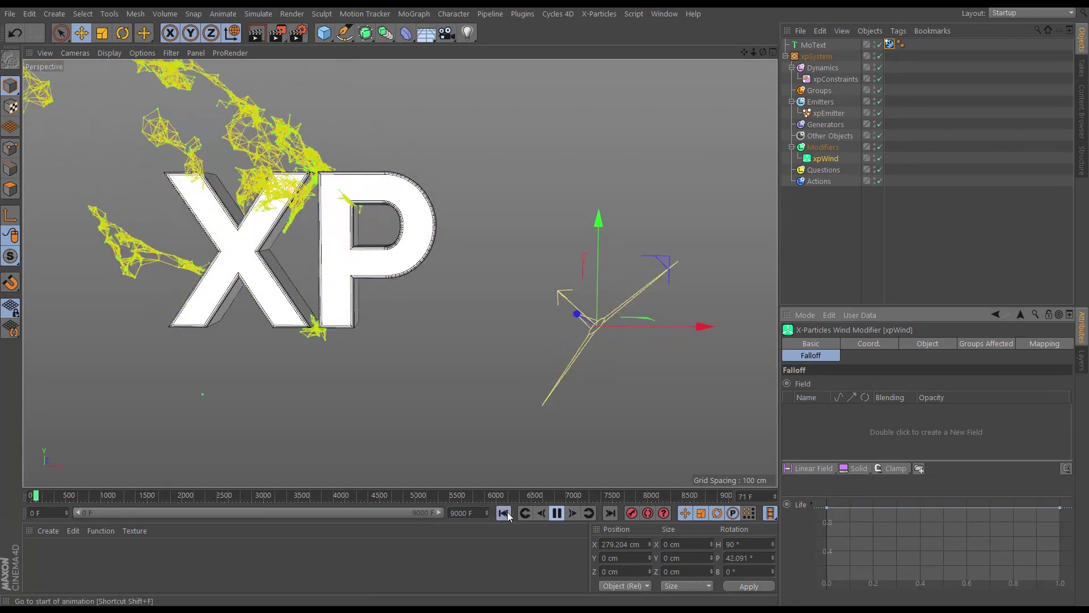
Replay the simulation from the start several times, then stop and reframe the XP text.
key("shift+f")
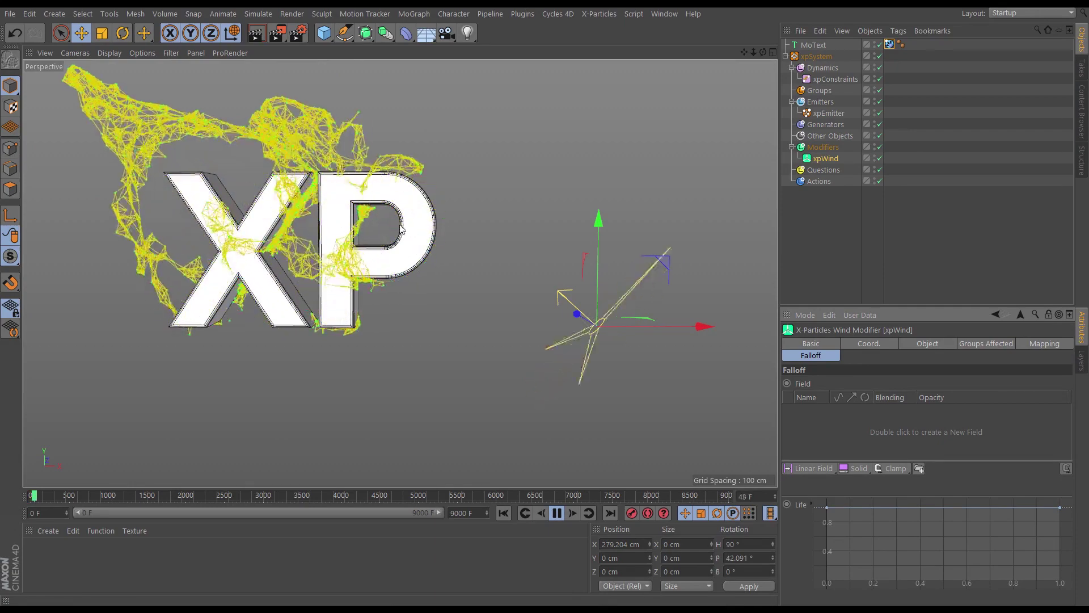
left_click(504, 513)
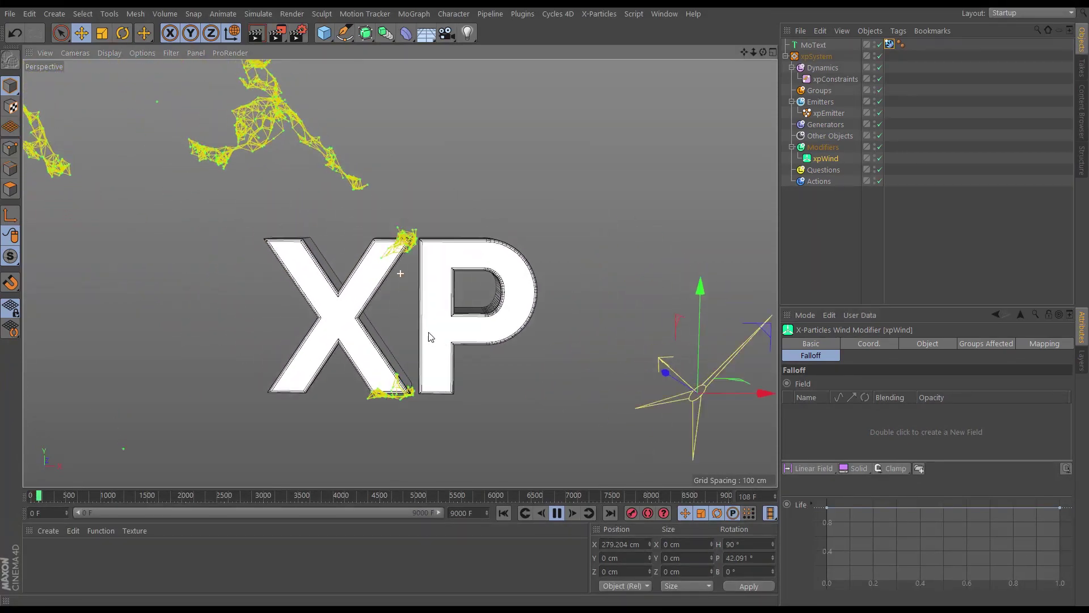
left_click(504, 513)
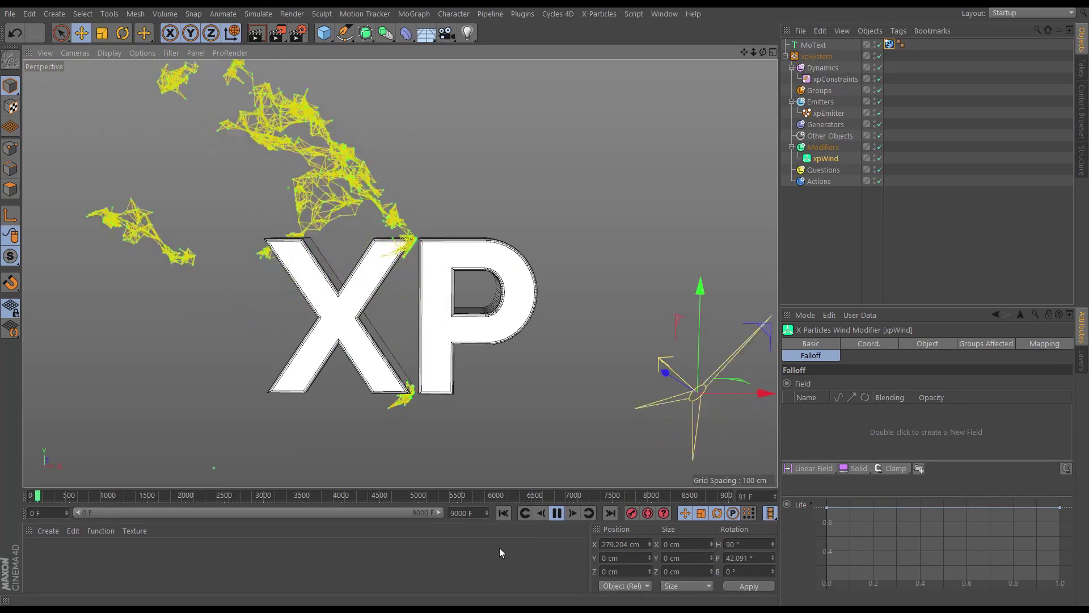
left_click(503, 513)
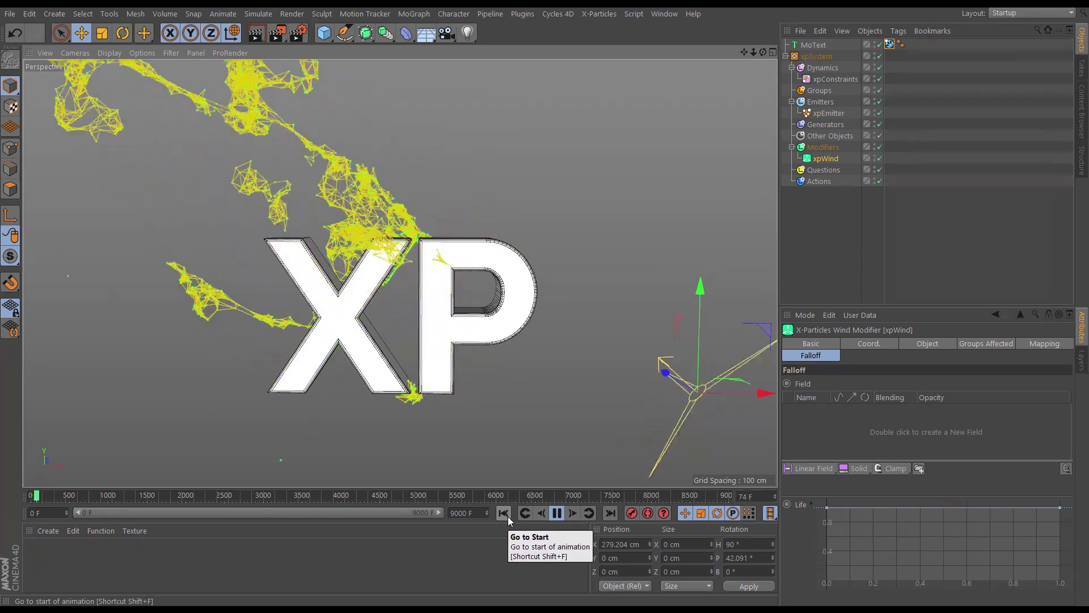
left_click(557, 513)
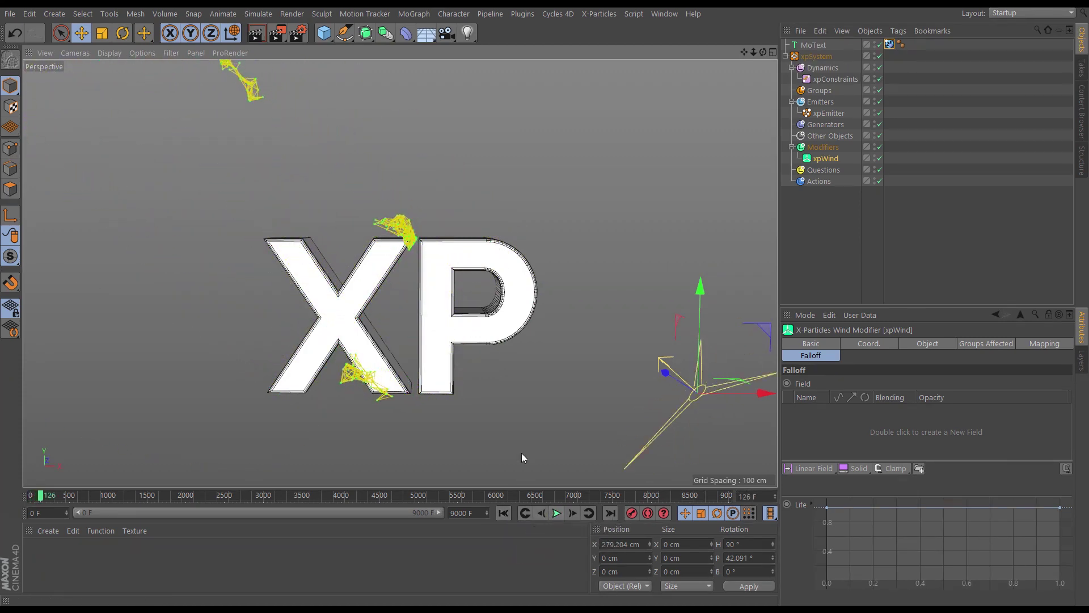
middle_click_drag(509, 355, 418, 309, "alt")
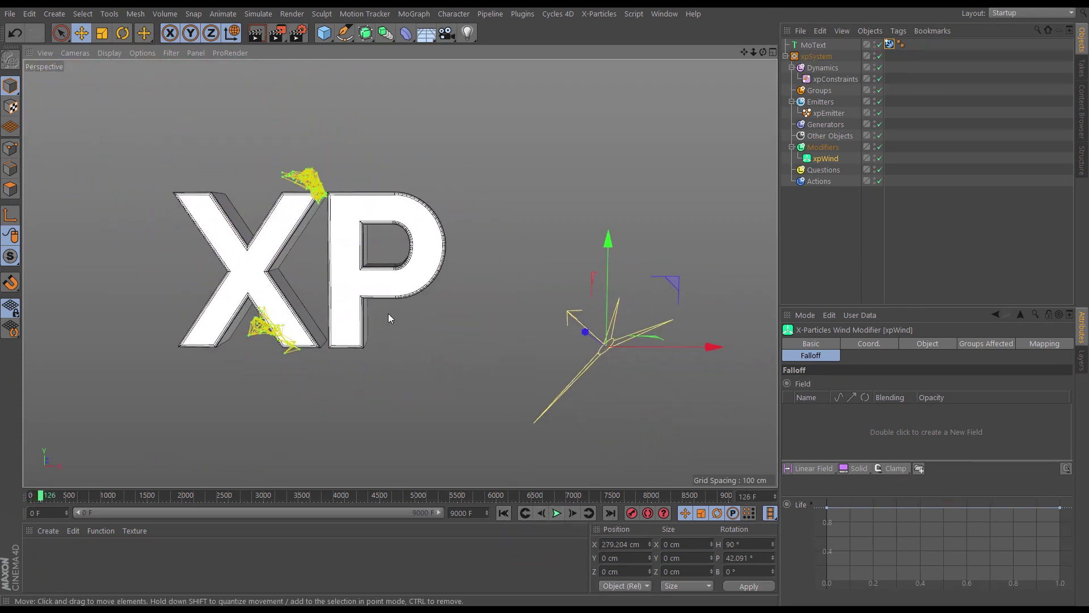
left_click_drag(396, 279, 412, 291, "alt")
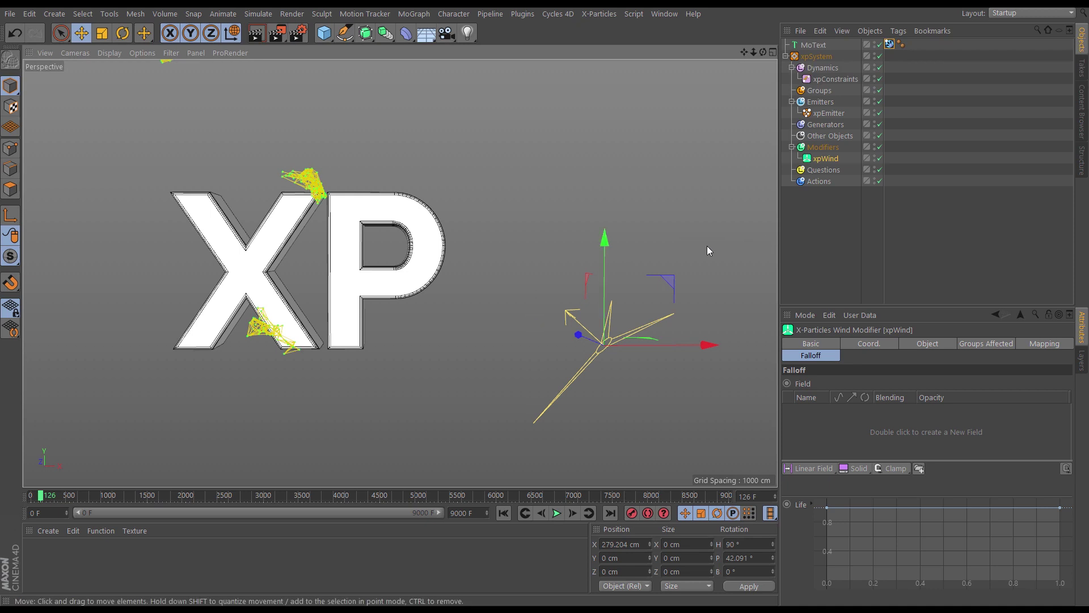
Add two particle groups to xpEmitter and set its mode to First Group Only.
left_click(829, 113)
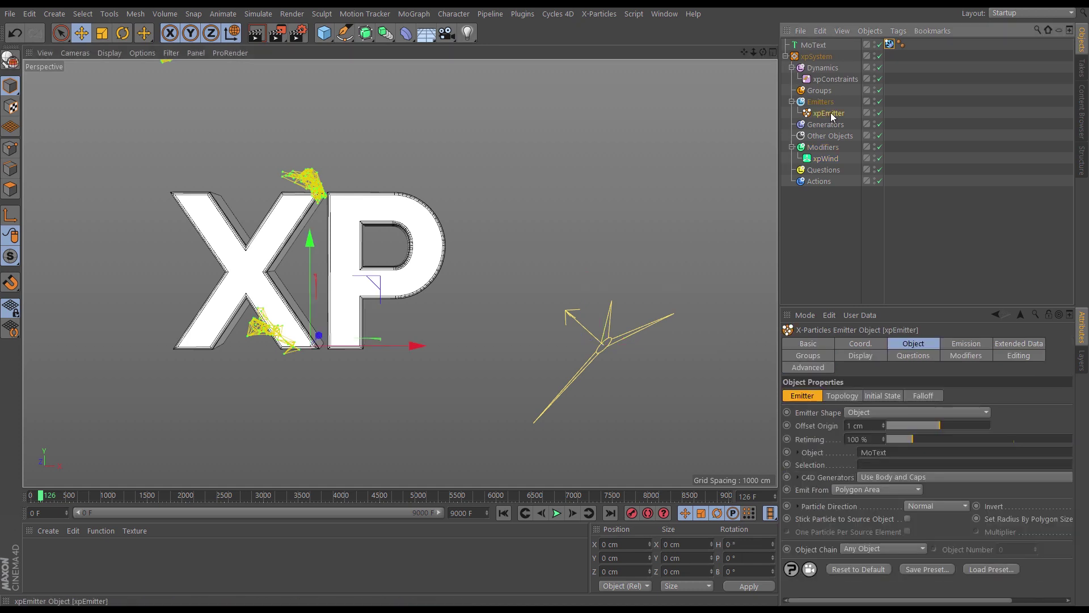
left_click(813, 356)
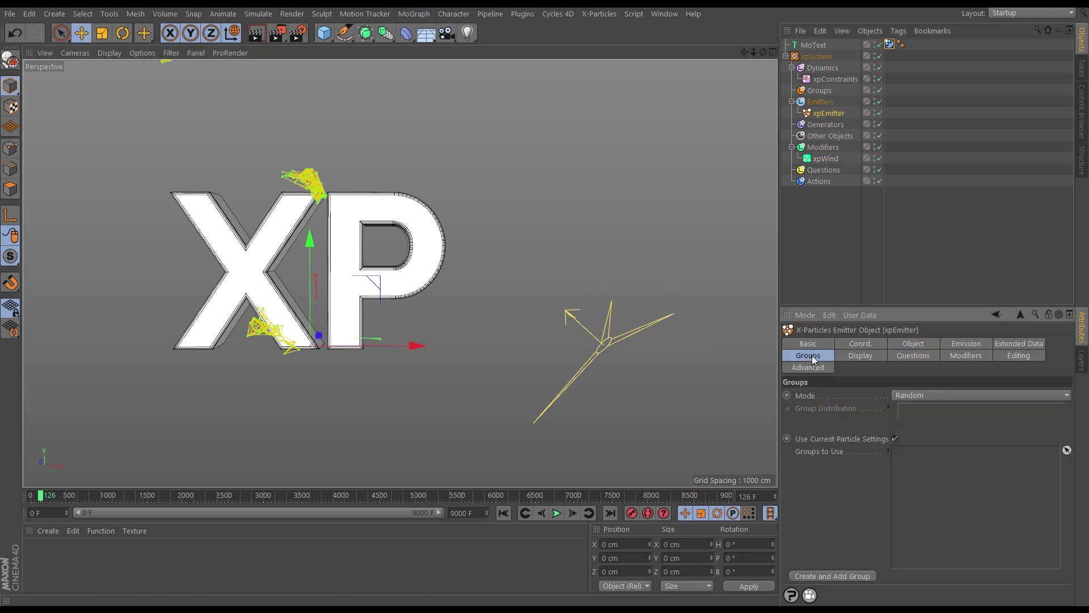
left_click(845, 575)
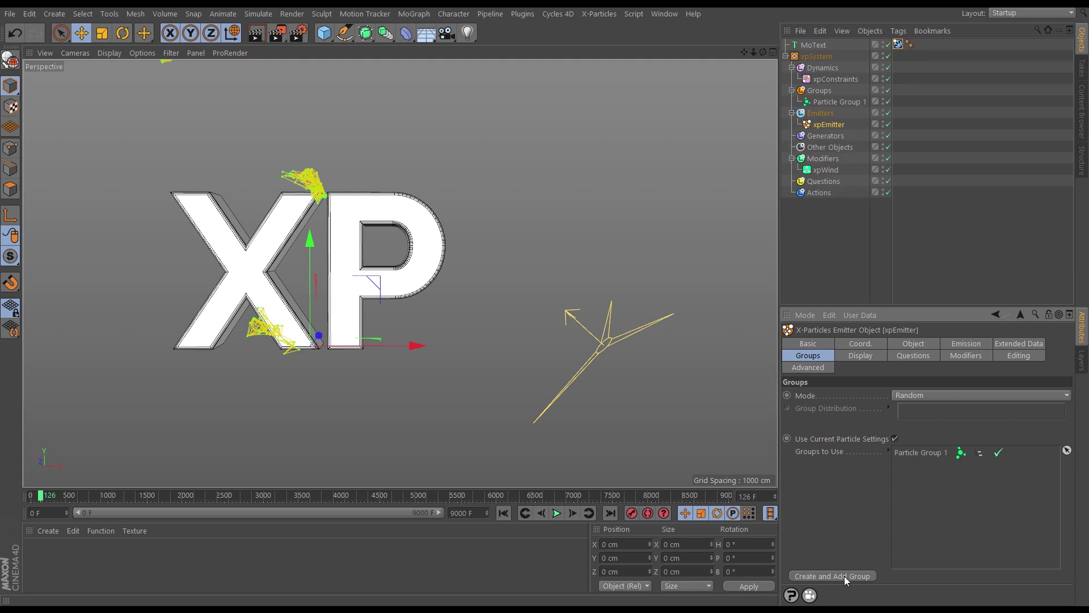
left_click(845, 576)
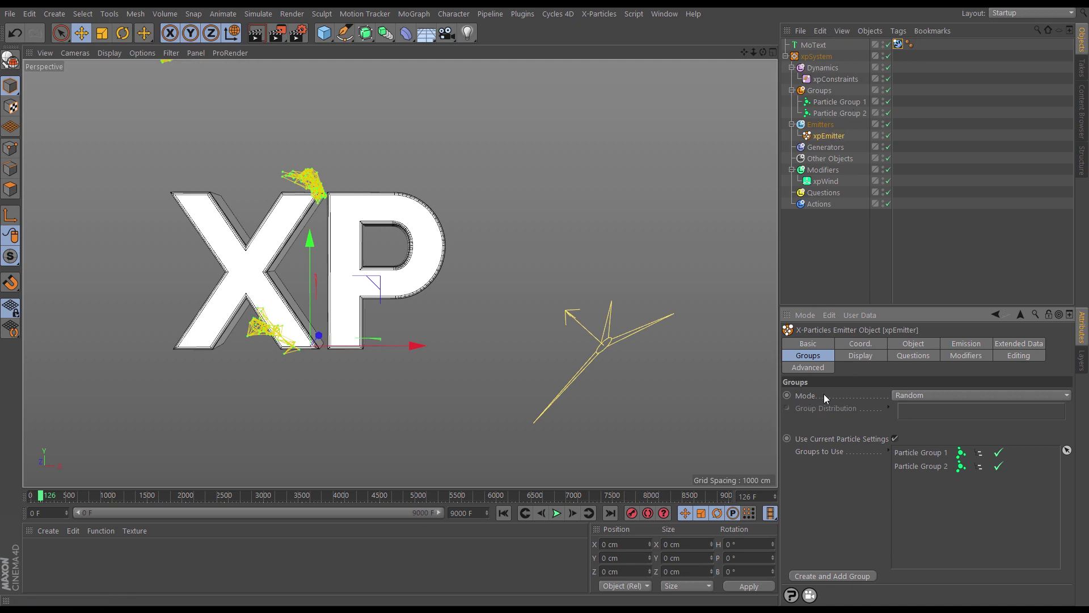
left_click(910, 396)
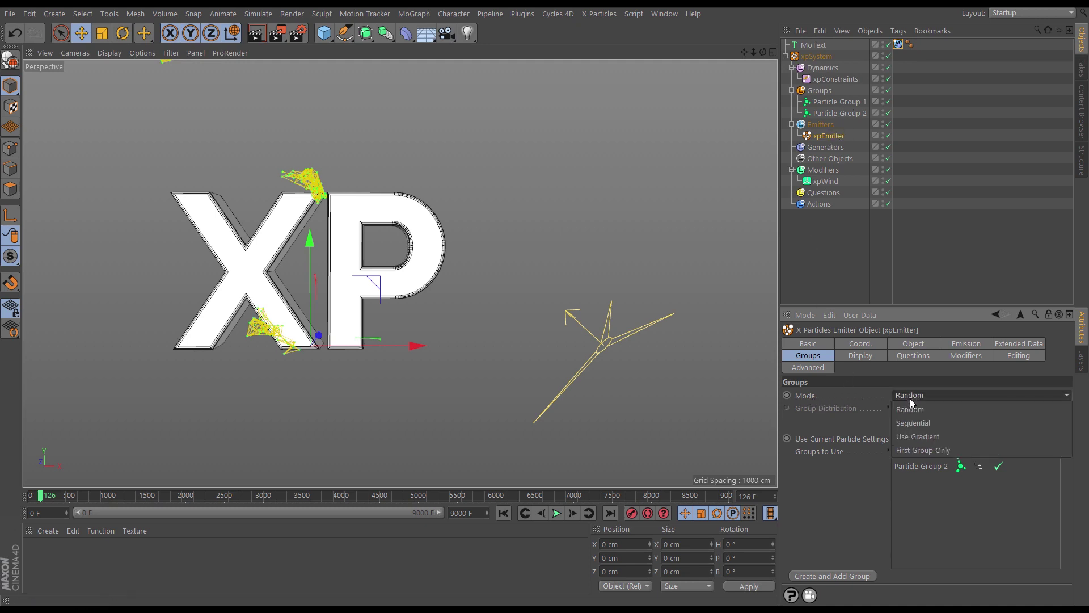
left_click(916, 449)
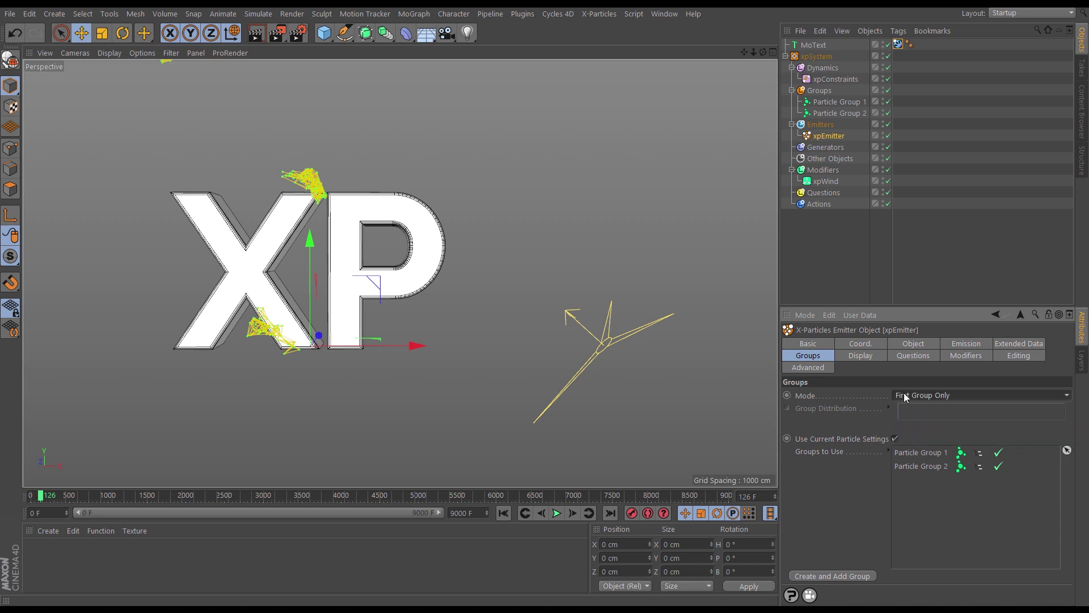
Color Particle Group 2 magenta and step the simulation to frame 1.
left_click(837, 112)
left_click(896, 457)
left_click(954, 456)
left_click(862, 497)
key("shift+f")
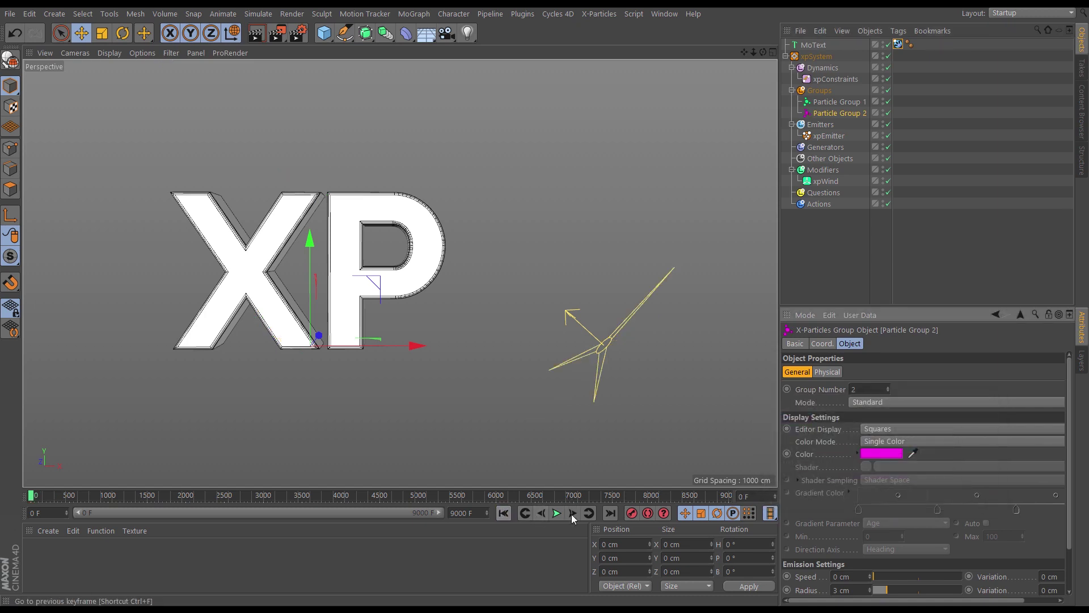
left_click(574, 513)
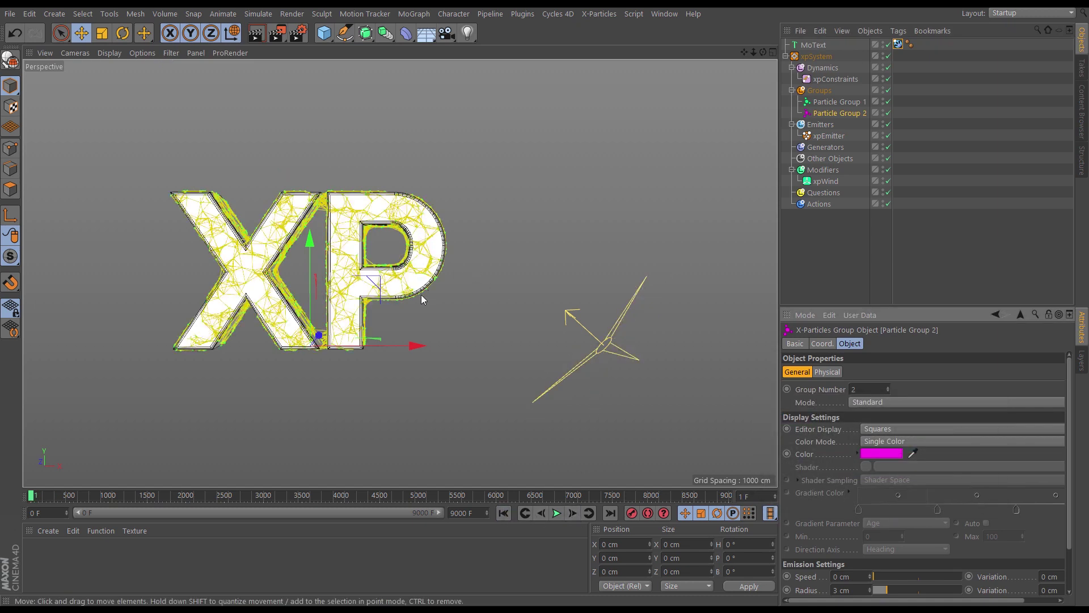
scroll(404, 291, "up", 10)
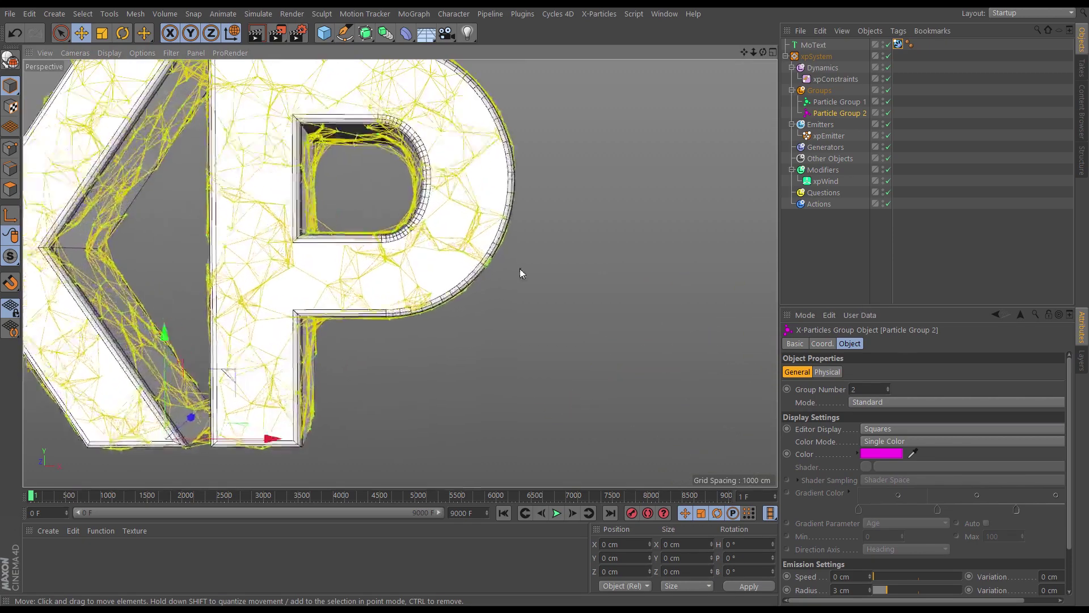
scroll(494, 278, "down", 10)
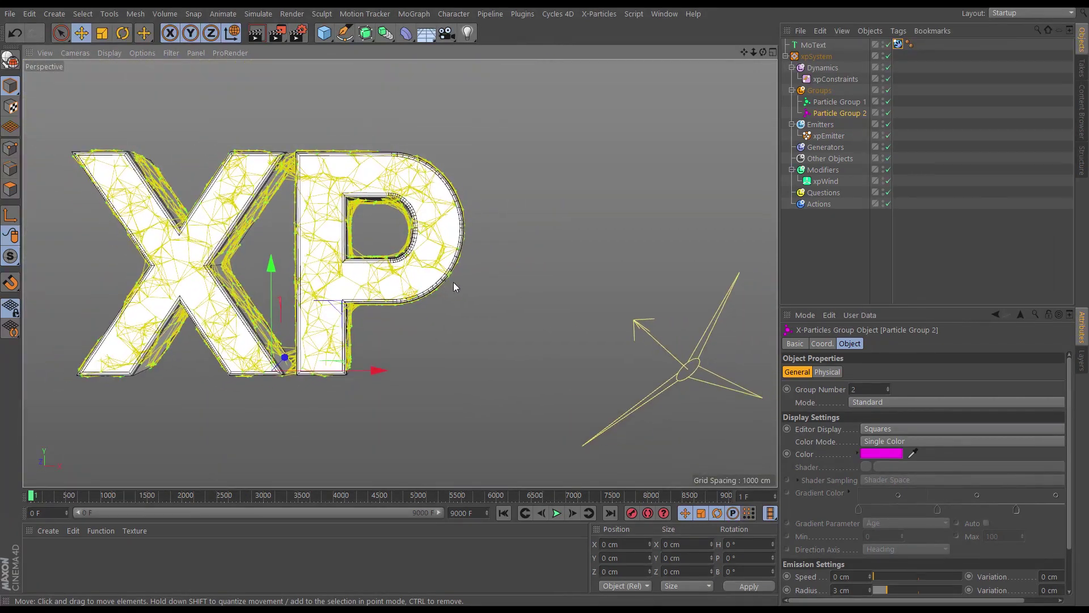
Set xpWind to affect only Particle Group 2.
left_click(829, 182)
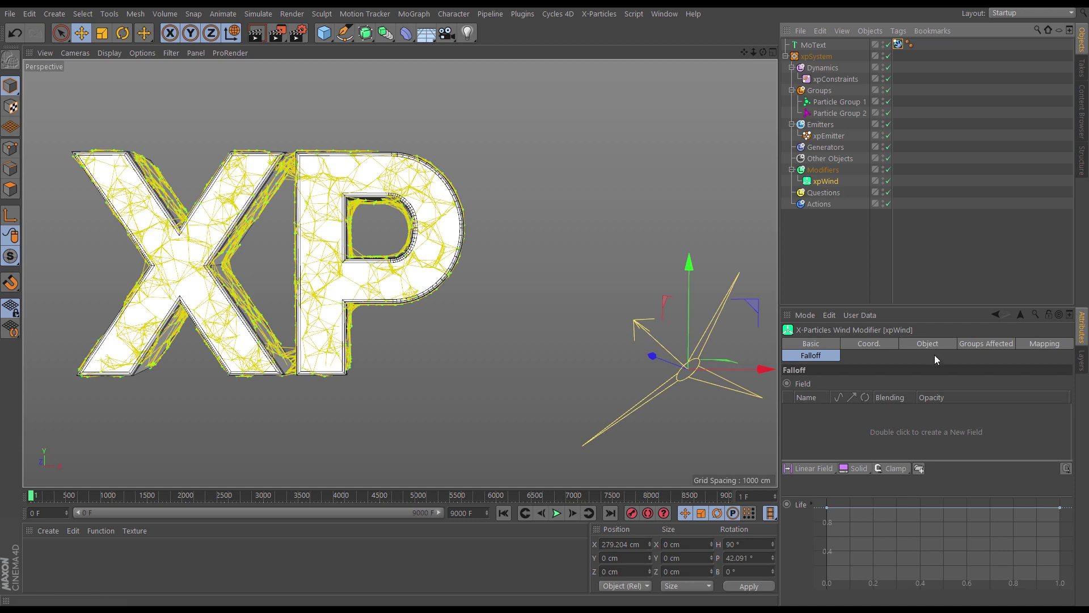
left_click(979, 343)
left_click_drag(845, 113, 902, 407)
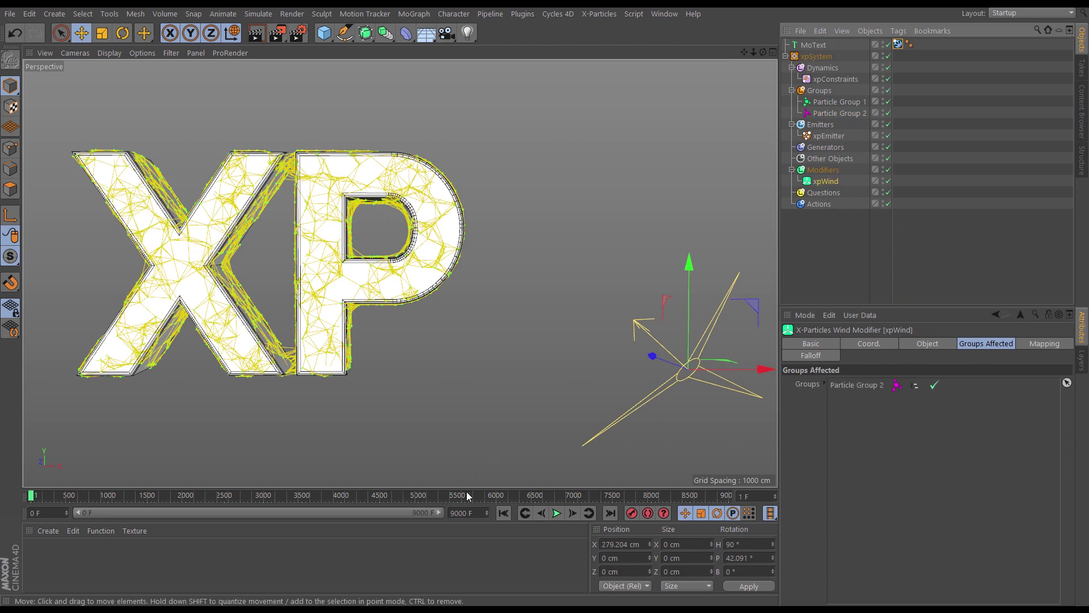
Replay the simulation, then rewind and step forward to frame 1.
left_click(503, 513)
left_click(557, 513)
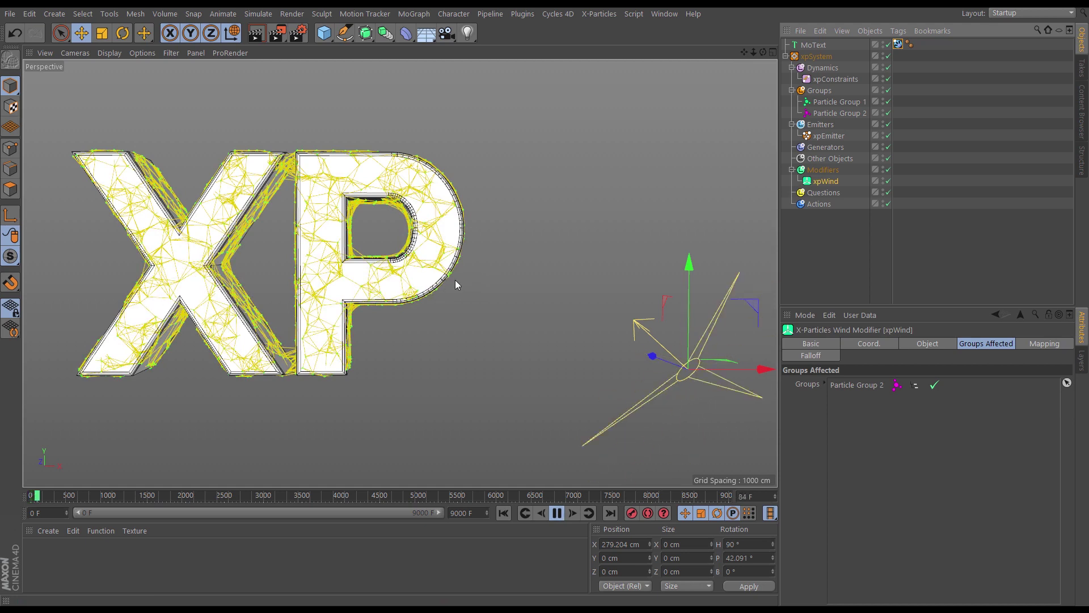
left_click(557, 513)
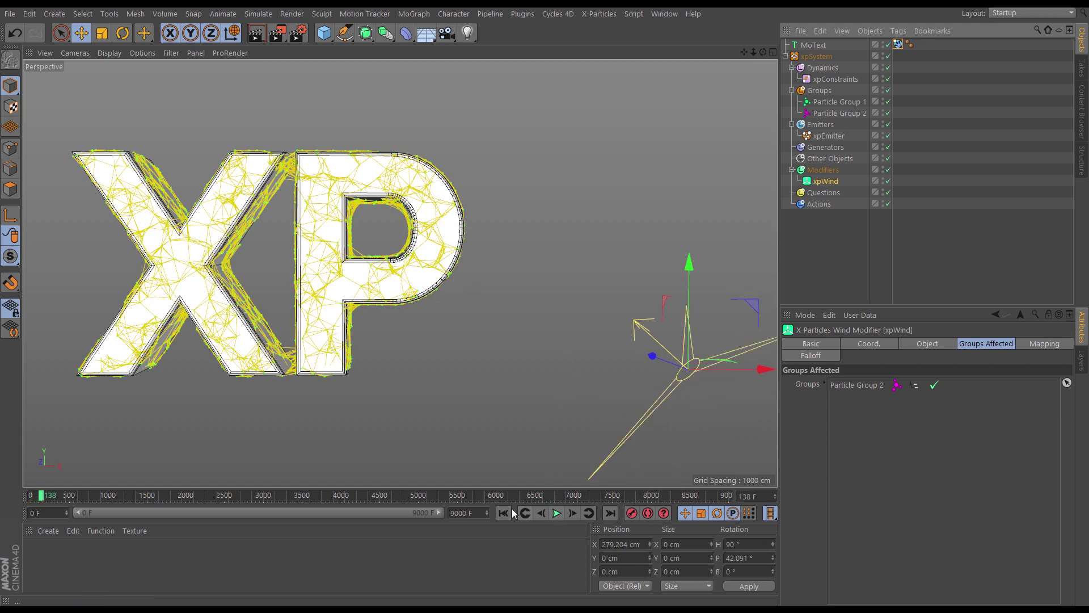
left_click(503, 512)
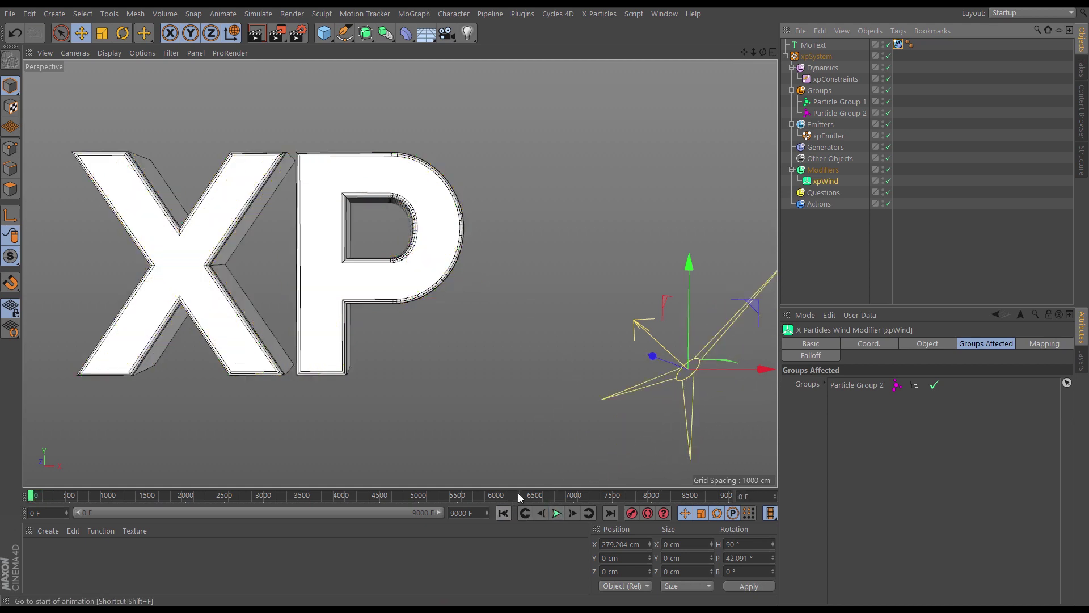
left_click(573, 512)
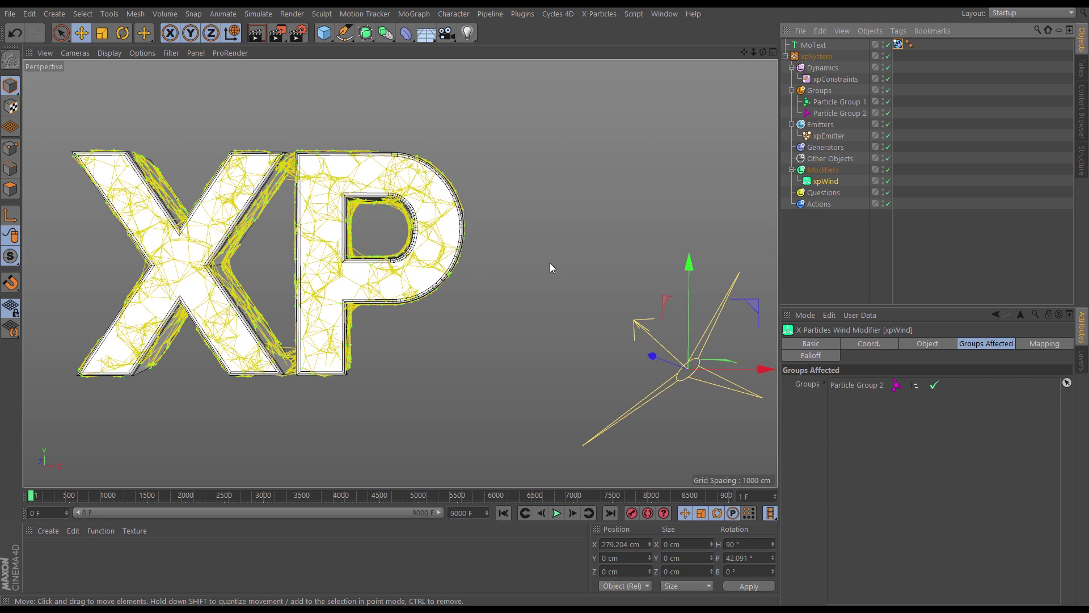
Add an xpChangeGroup control modifier under Modifiers, then rewind the simulation.
left_click(828, 171)
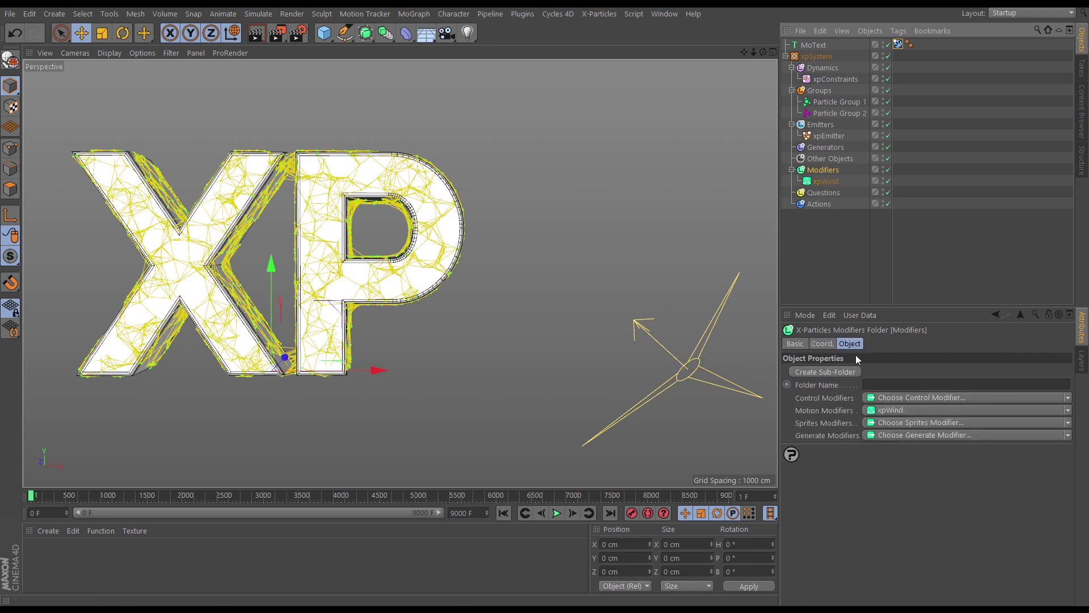
left_click(1068, 398)
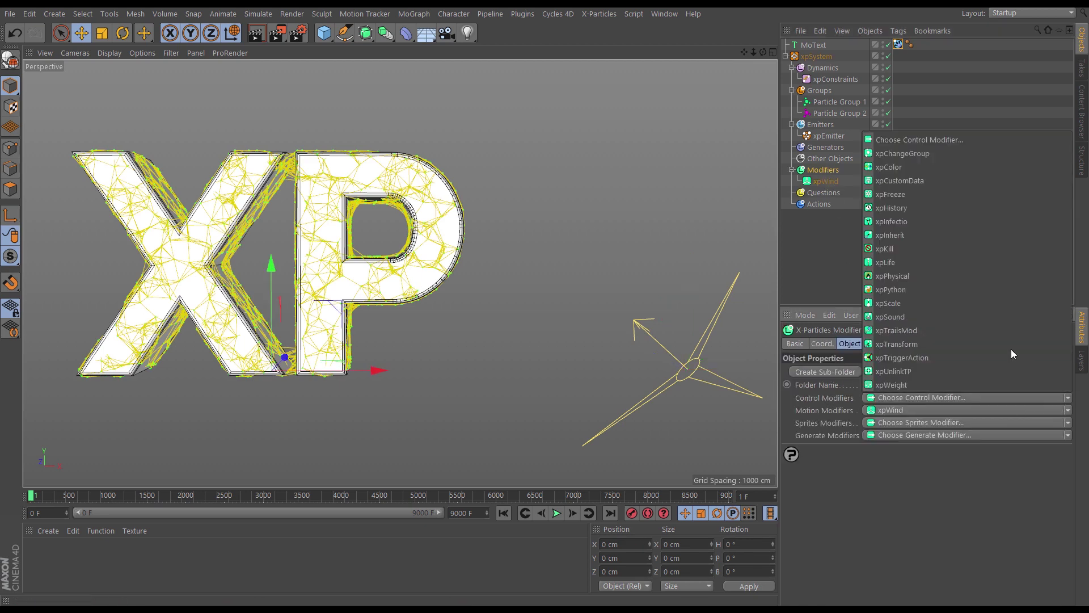
left_click(898, 153)
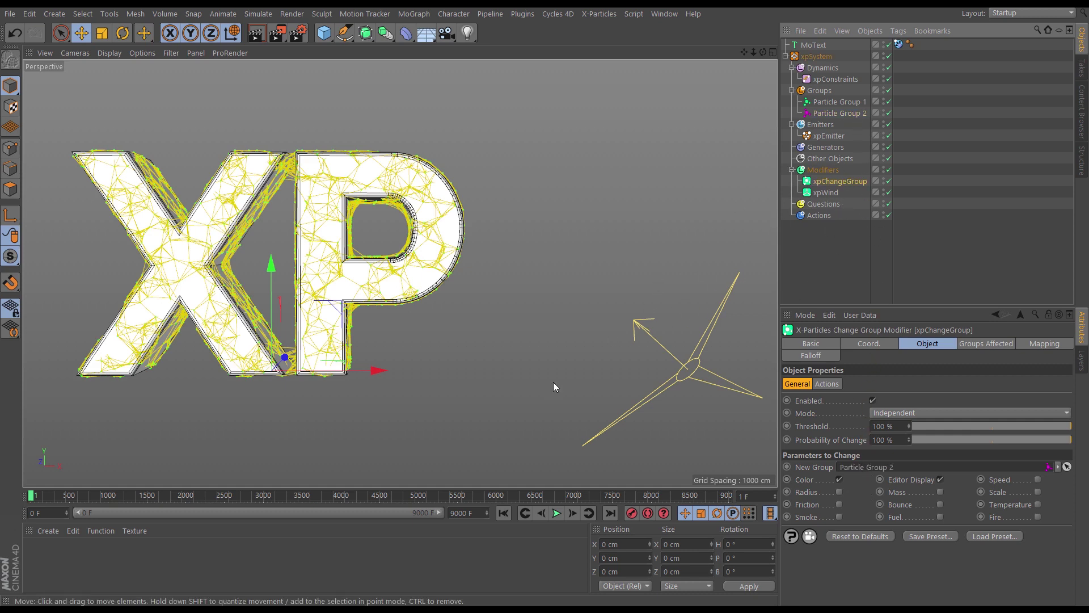
left_click(503, 514)
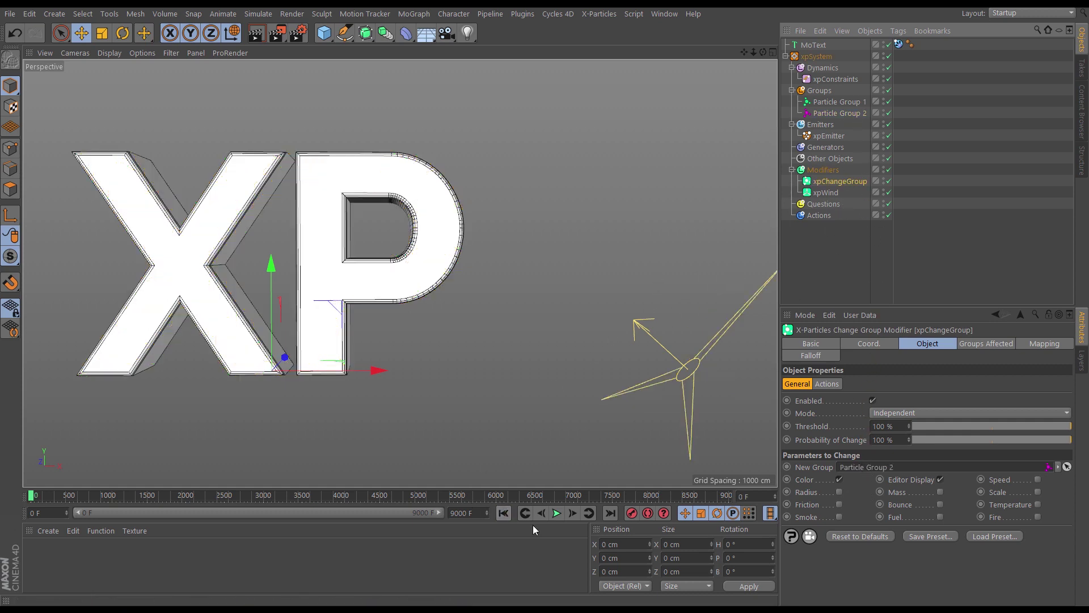
Step the simulation forward one frame, then briefly select and deselect both particle groups.
left_click(572, 513)
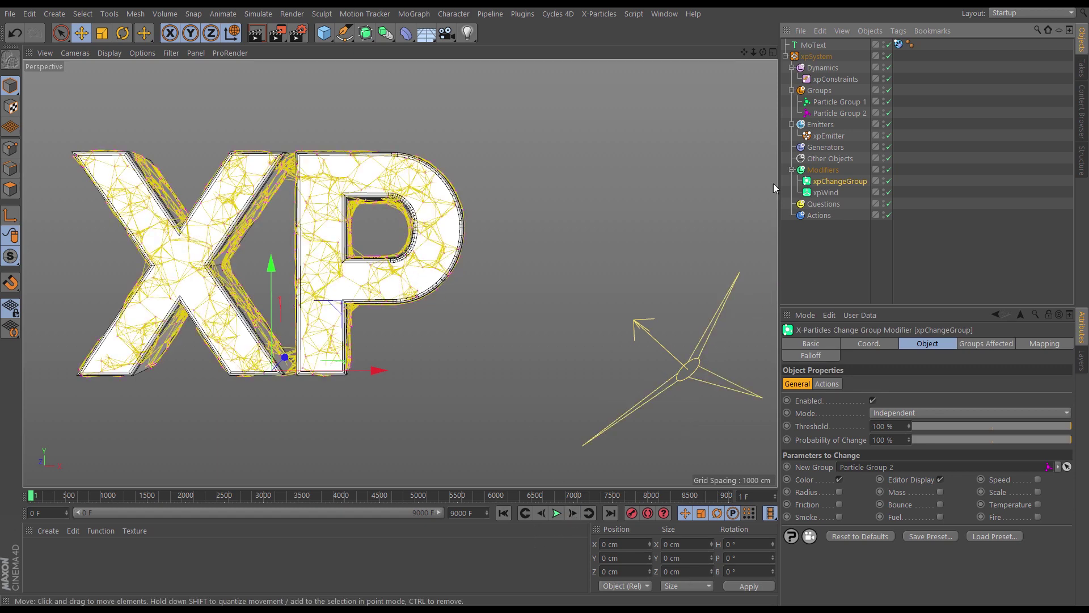
scroll(457, 283, "up", 5)
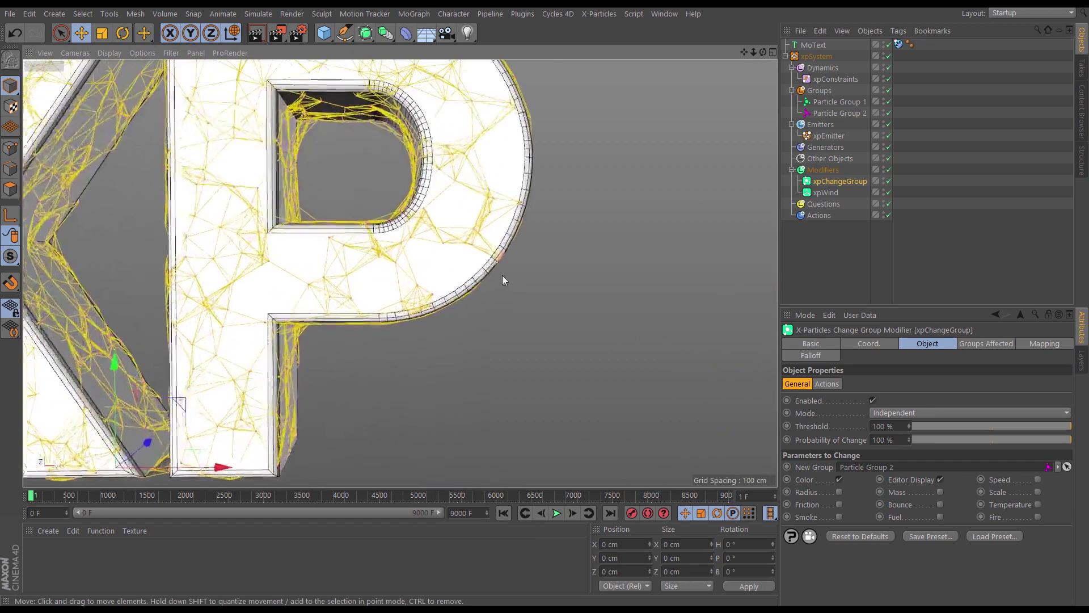
scroll(503, 274, "down", 5)
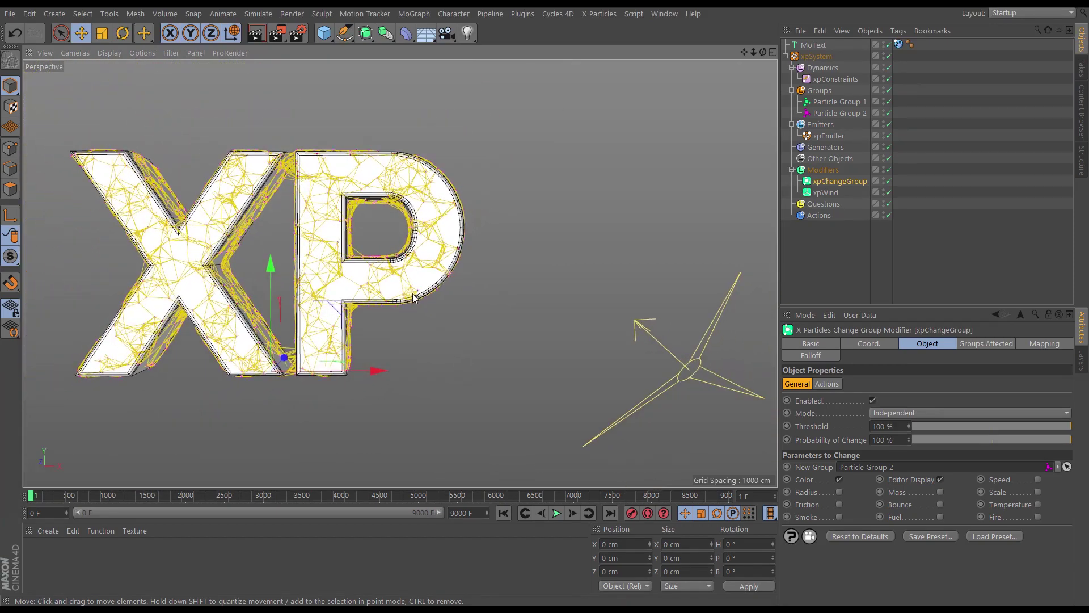
left_click(832, 103)
left_click(826, 114, "shift")
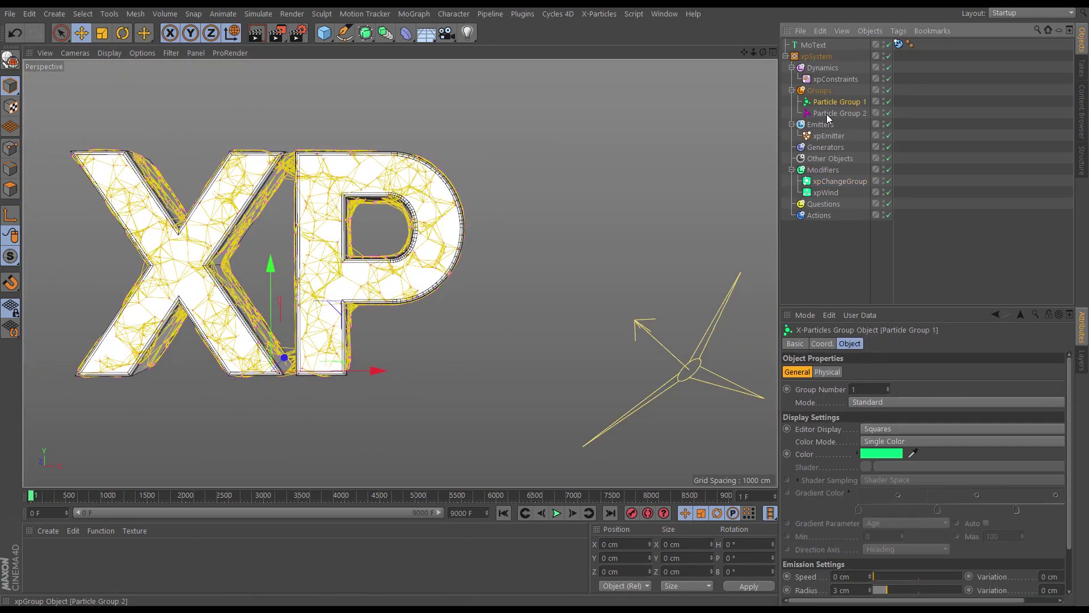
left_click(832, 254)
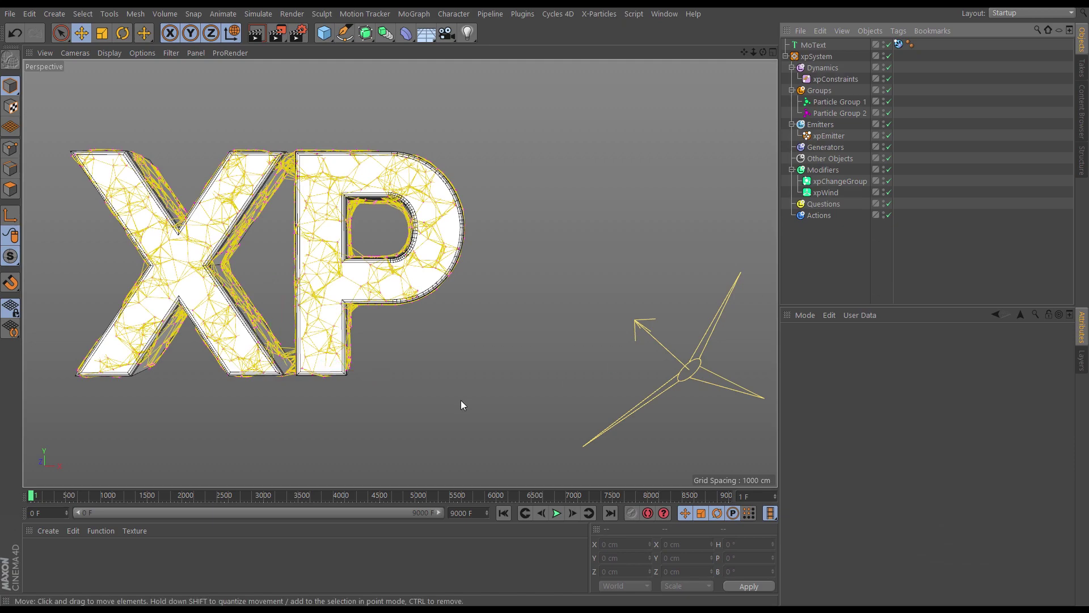
Play the wind simulation, rewind to frame 0, and select xpChangeGroup.
left_click(556, 513)
left_click_drag(545, 454, 453, 375, "alt")
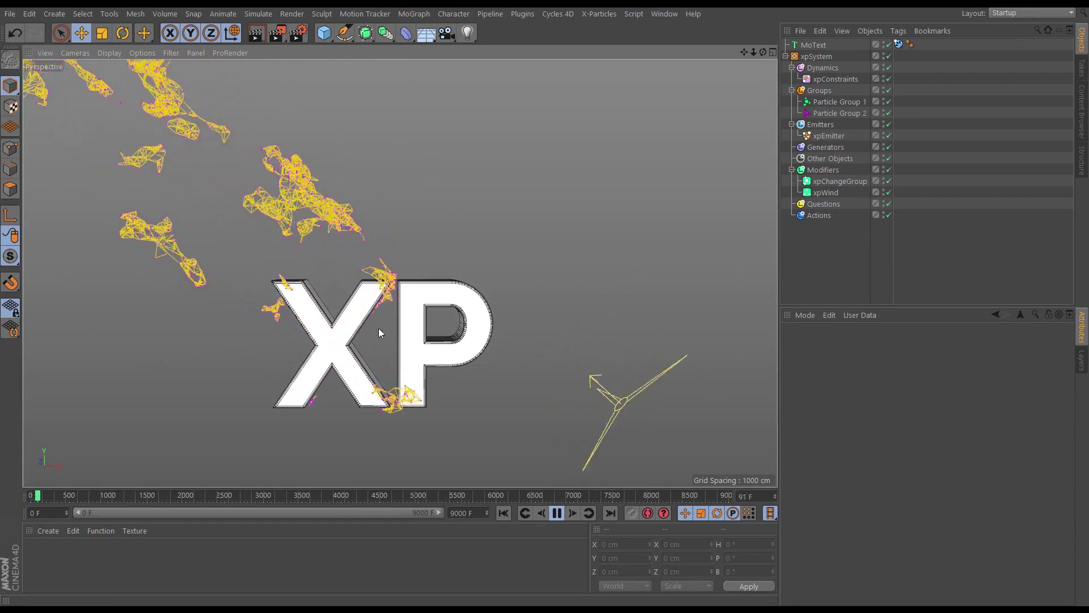
left_click(503, 513)
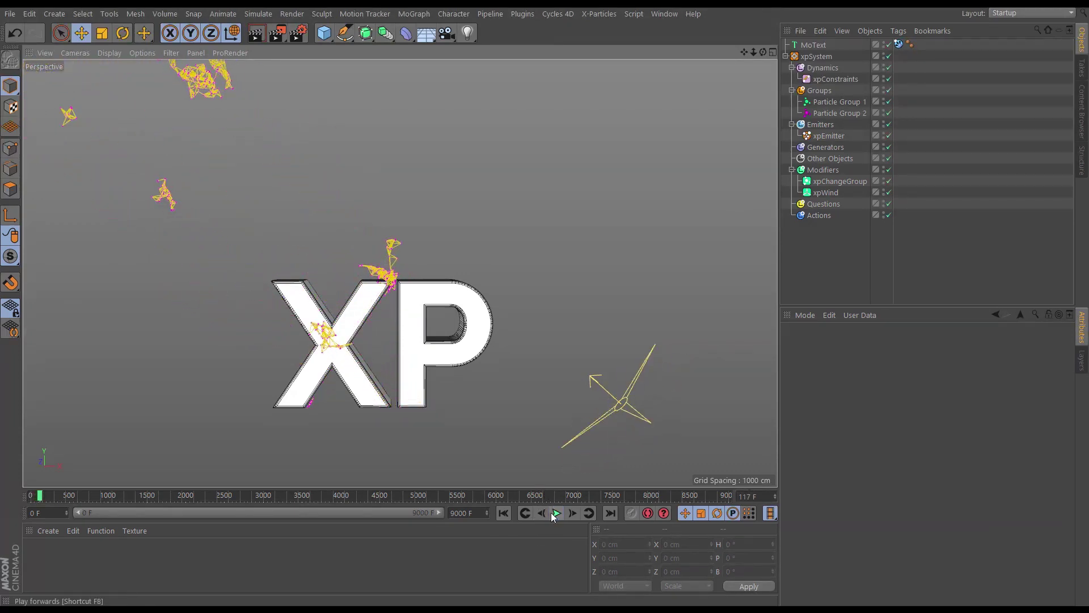
left_click(504, 514)
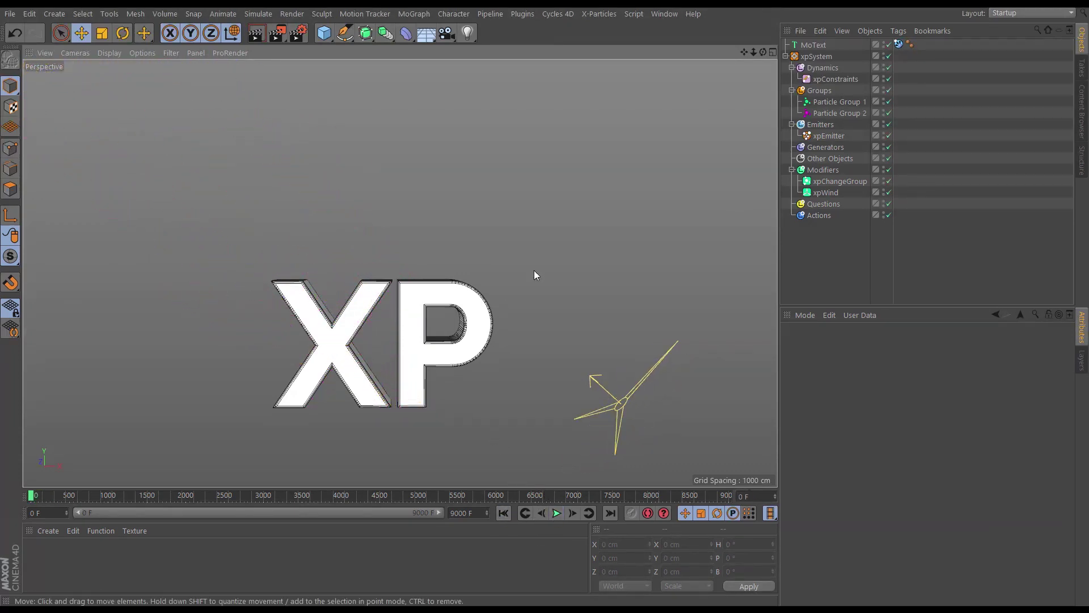
left_click(828, 183)
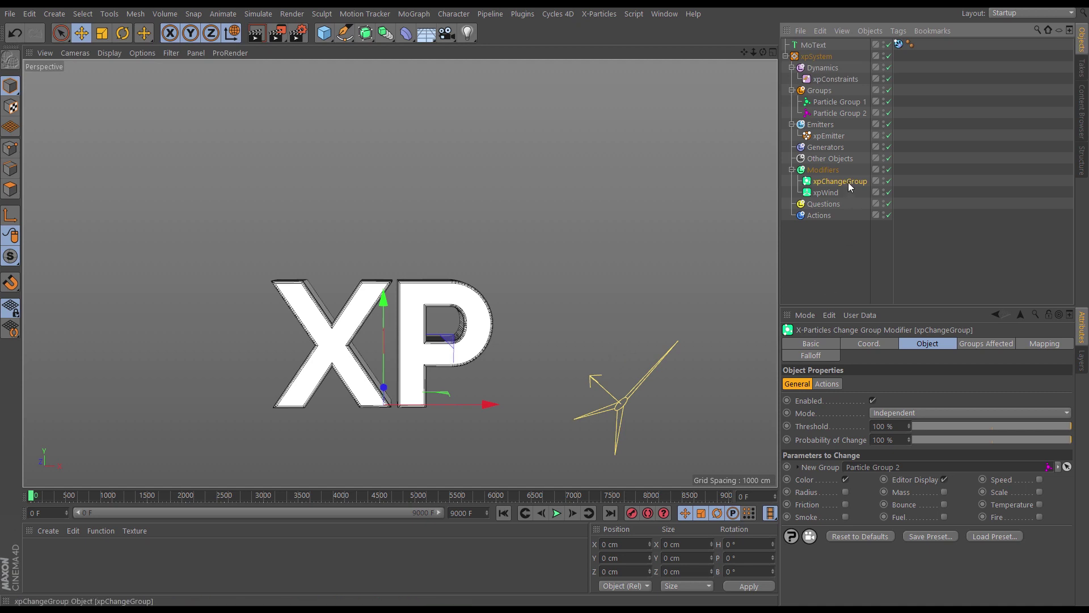
Add a Spherical Field to xpChangeGroup's falloff, shrink it to 51.601 cm, and place it beside the letters.
left_click(812, 355)
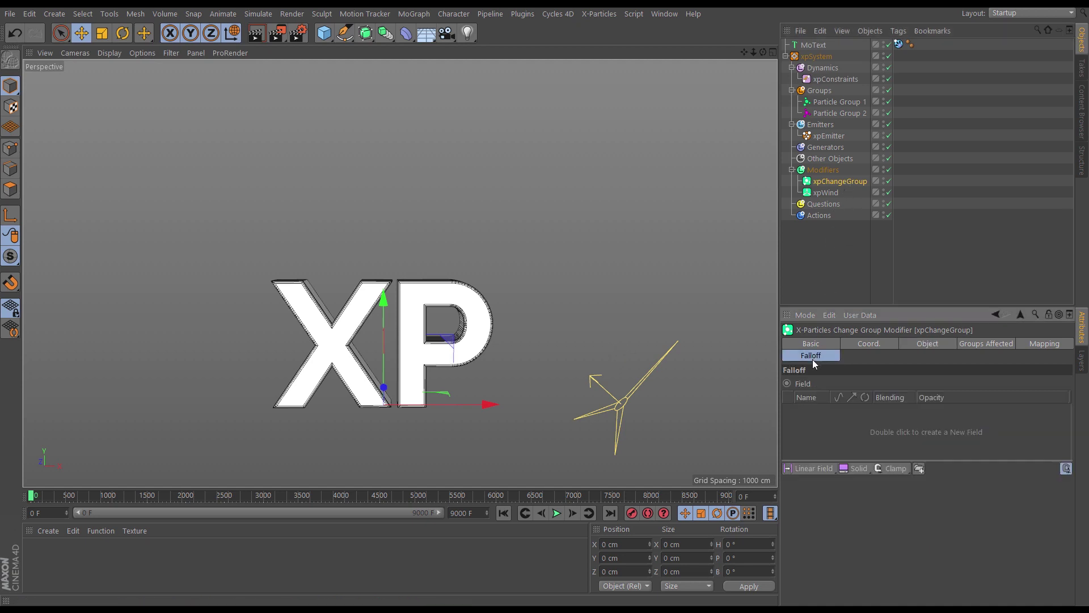
left_click(833, 471)
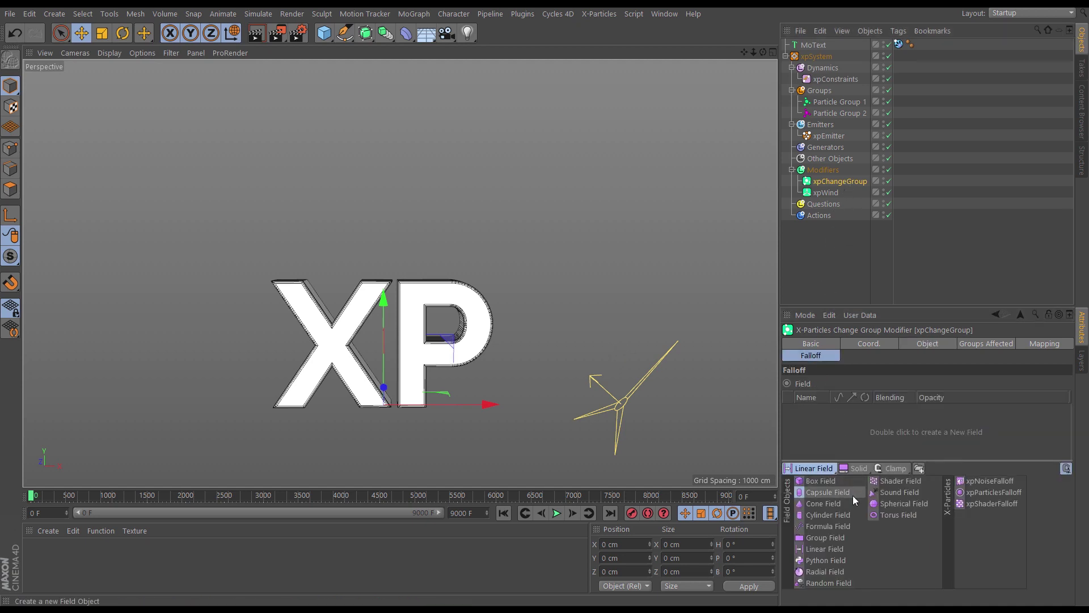
left_click(904, 503)
left_click_drag(433, 334, 652, 290)
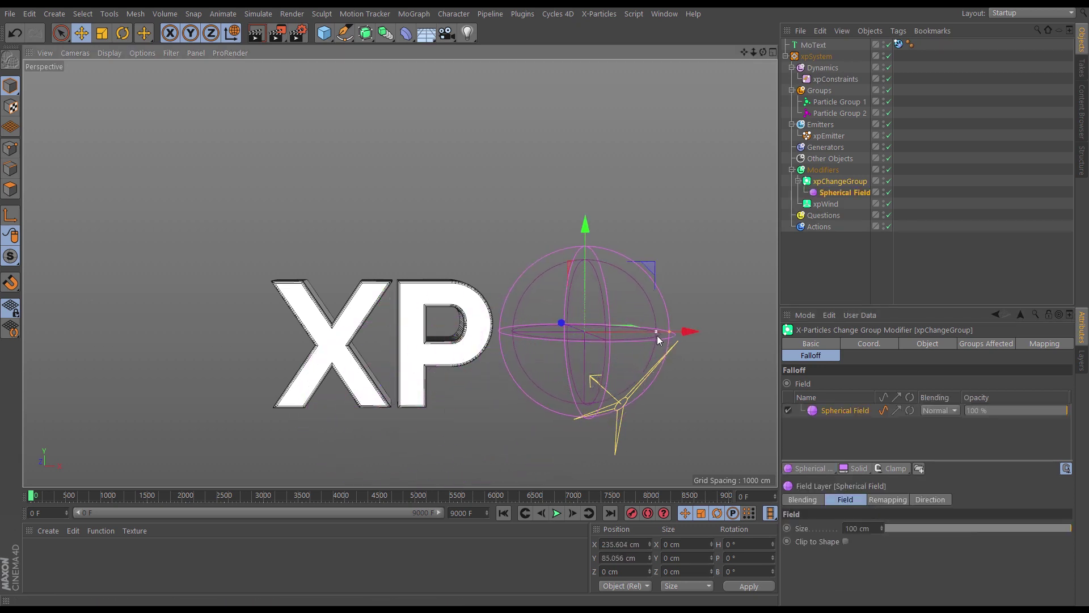
left_click_drag(671, 333, 627, 340)
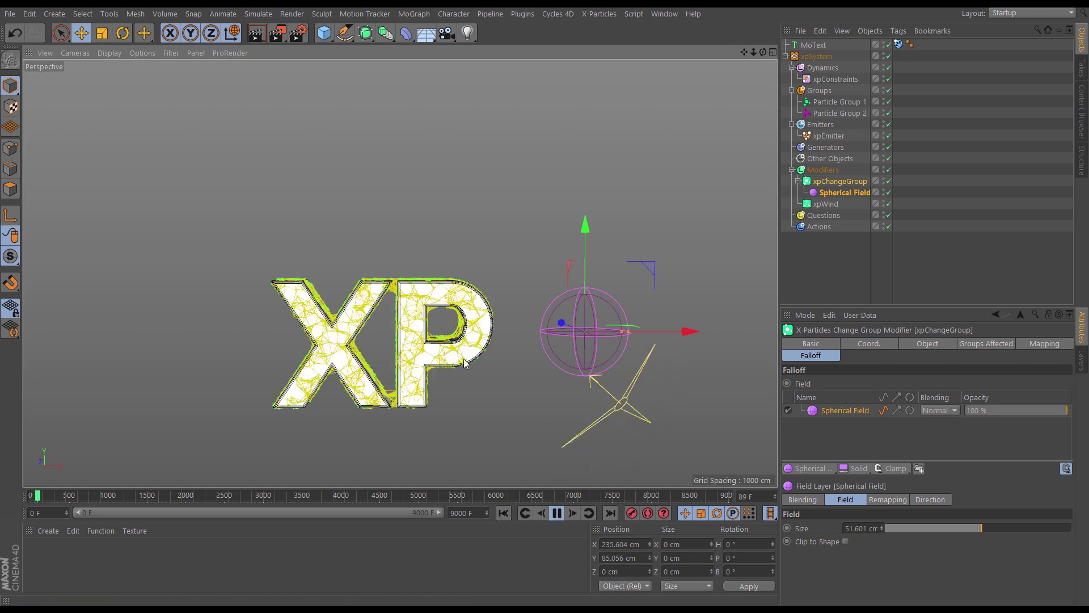
left_click_drag(653, 266, 339, 329)
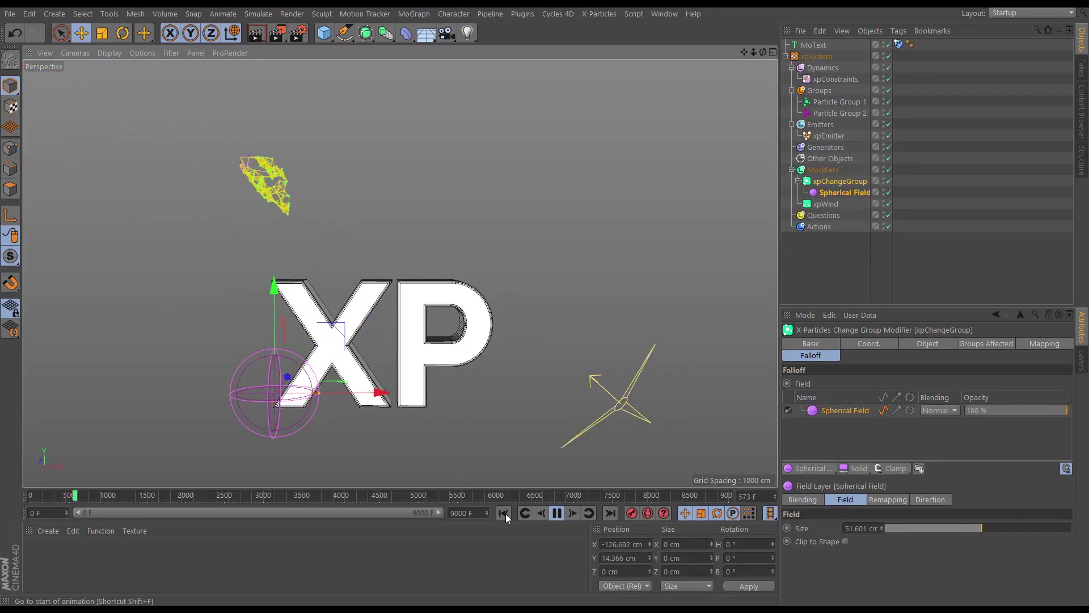
Restart playback and sweep the Spherical Field up through and down-left across the X, pausing at frame 155.
key("shift+f")
left_click_drag(378, 341, 349, 350)
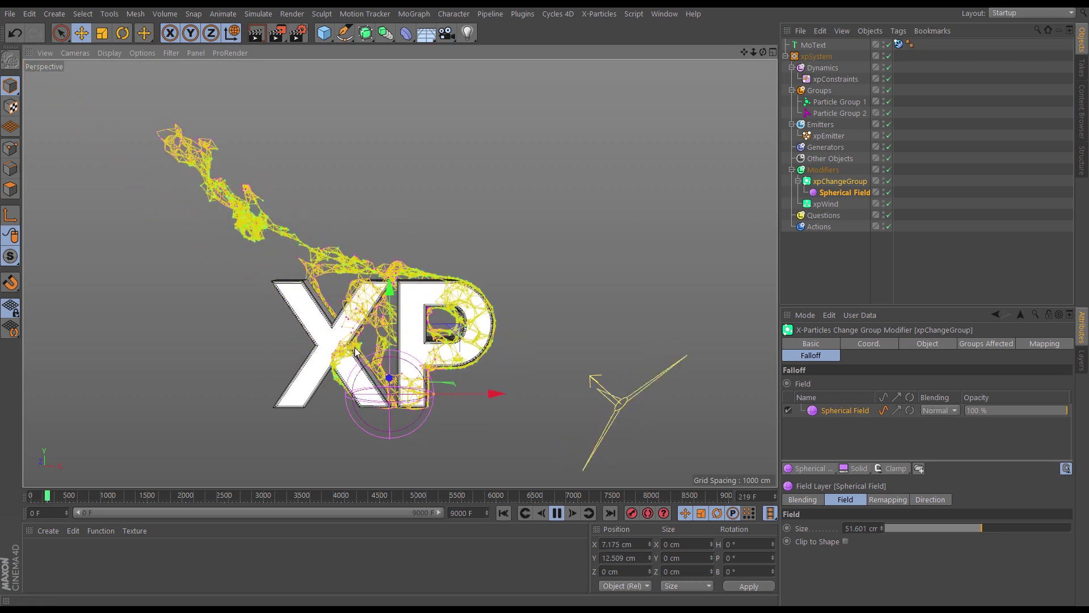
left_click_drag(461, 333, 497, 208)
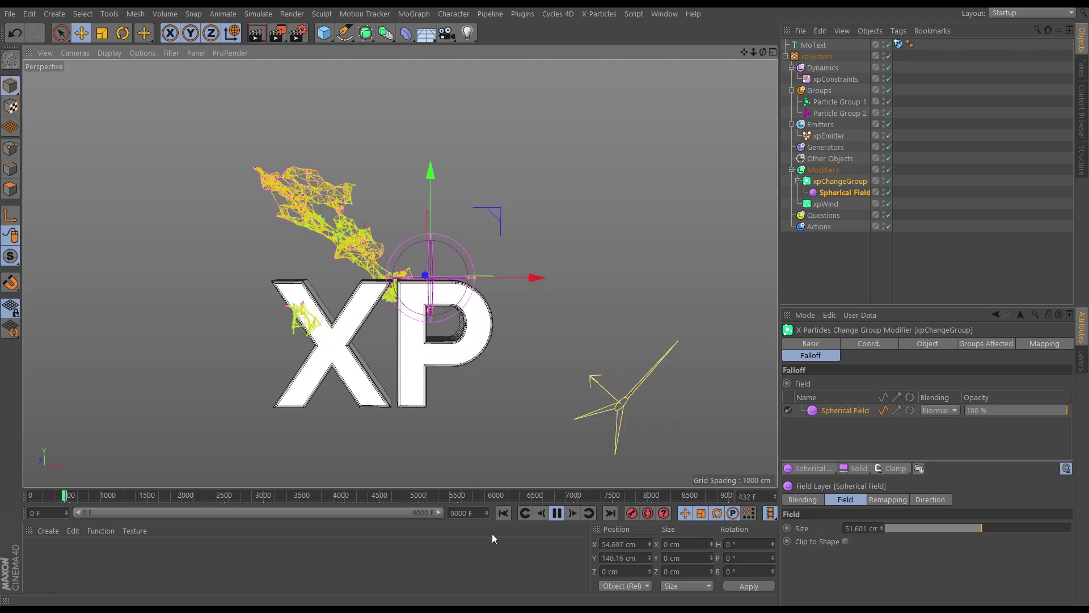
left_click(503, 513)
left_click_drag(499, 210, 392, 276)
left_click(557, 512)
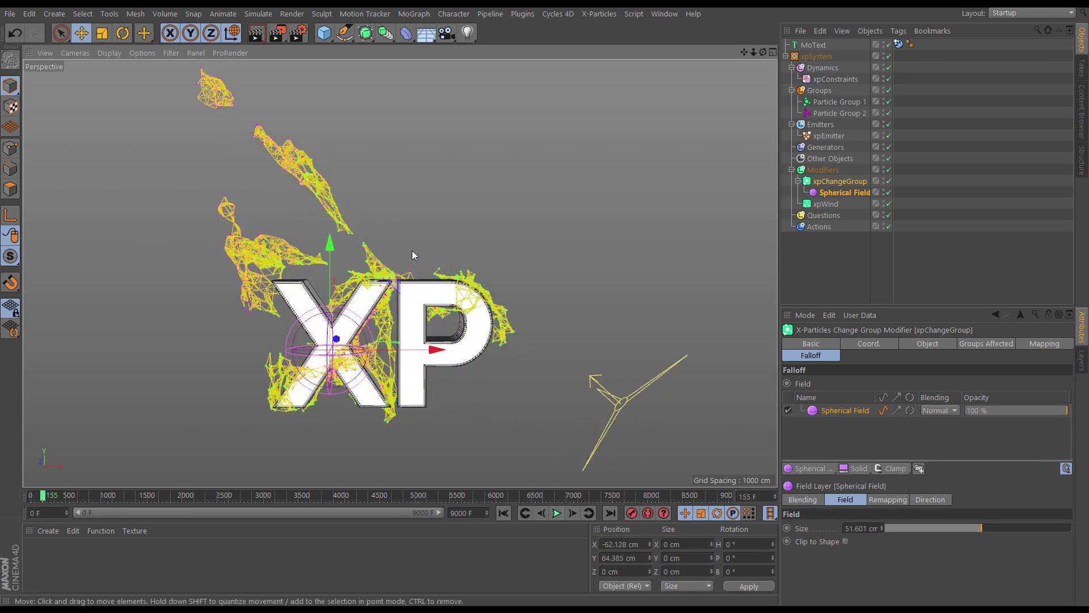
left_click_drag(511, 336, 476, 358, "alt")
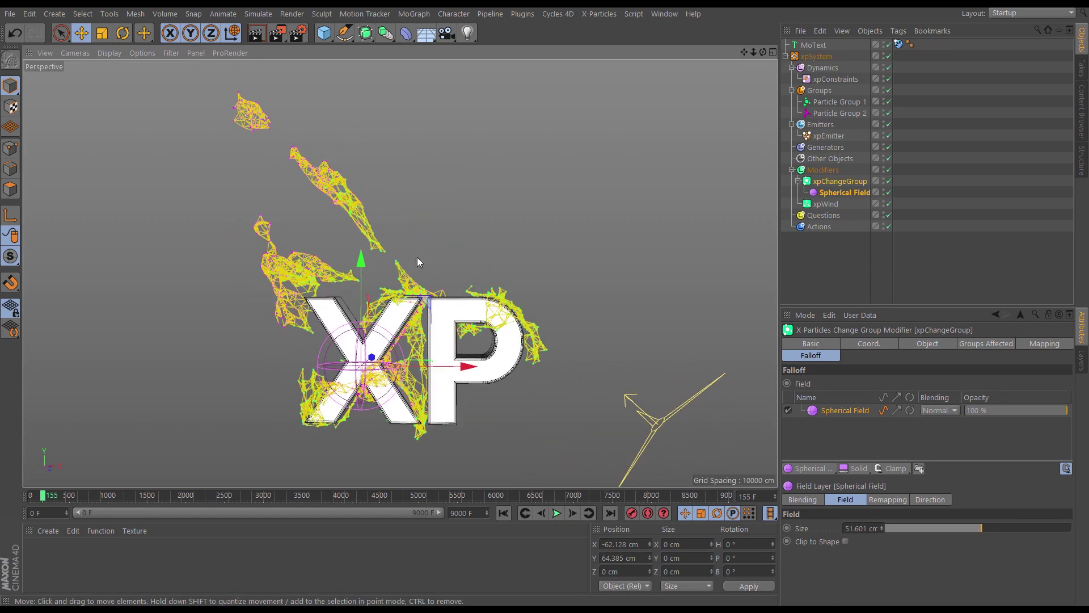
mouse_move(398, 324)
left_mouse_down("alt")
mouse_move(495, 346)
mouse_move(681, 347)
mouse_move(472, 306)
mouse_move(369, 357)
mouse_move(389, 332)
left_mouse_up("alt")
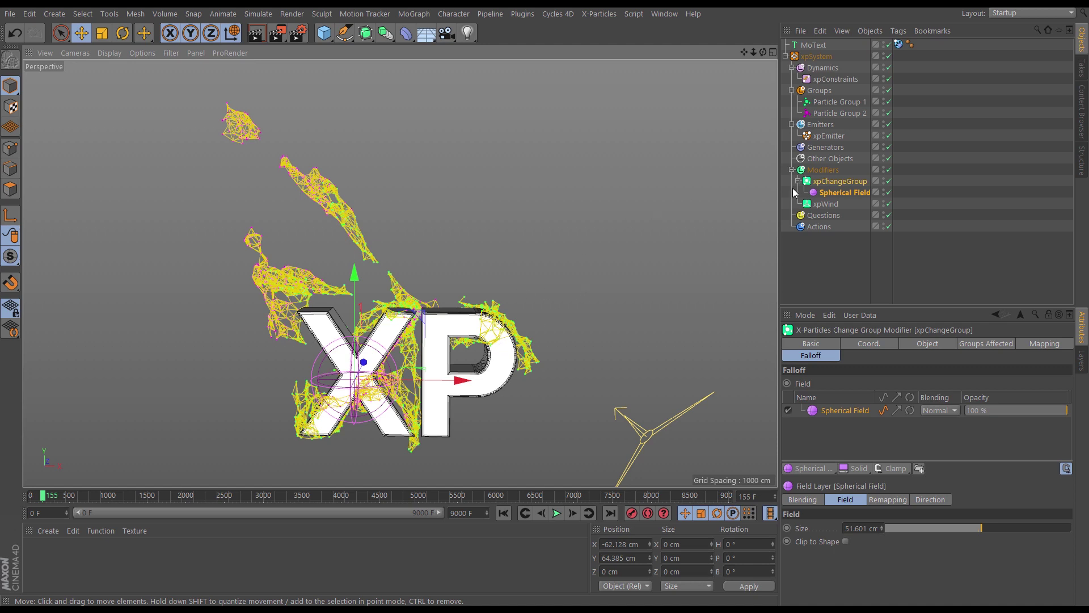
Add an xpTrail generator under Generators and link the emitter to it.
left_click(827, 152)
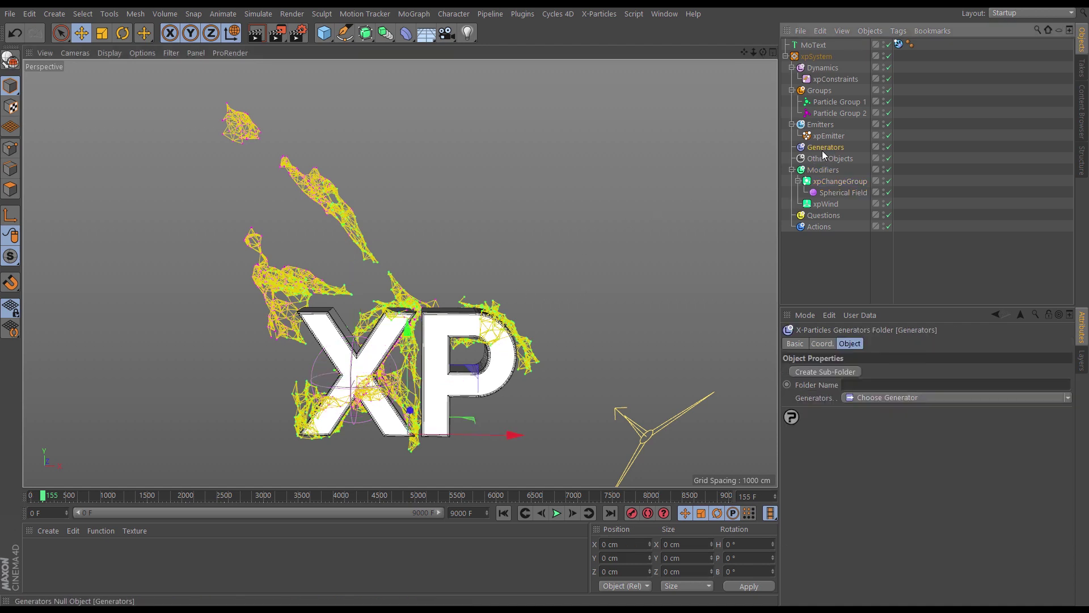
left_click(1050, 400)
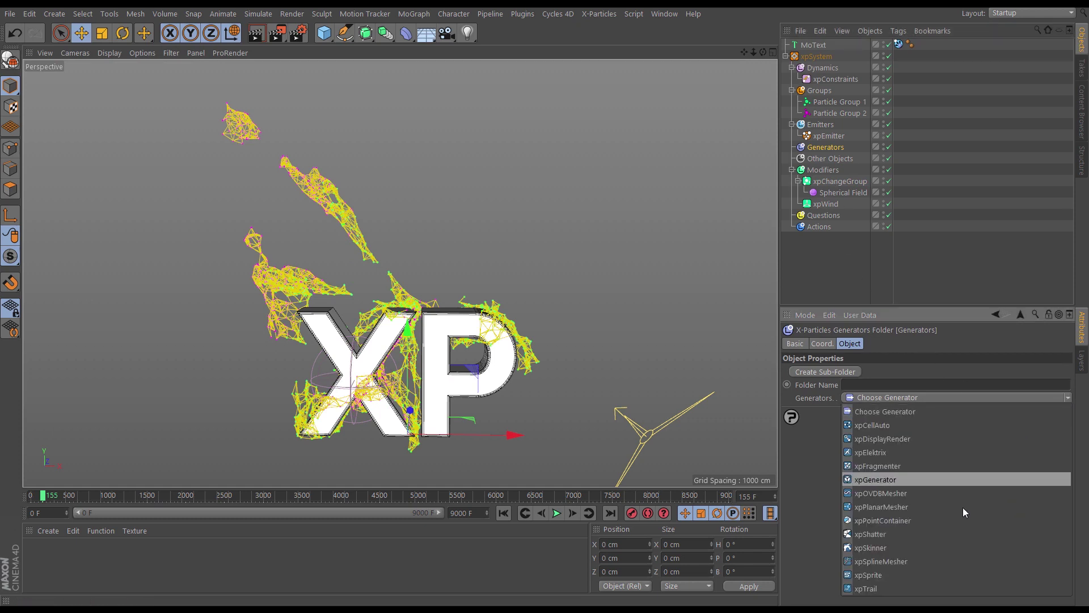
left_click(872, 589)
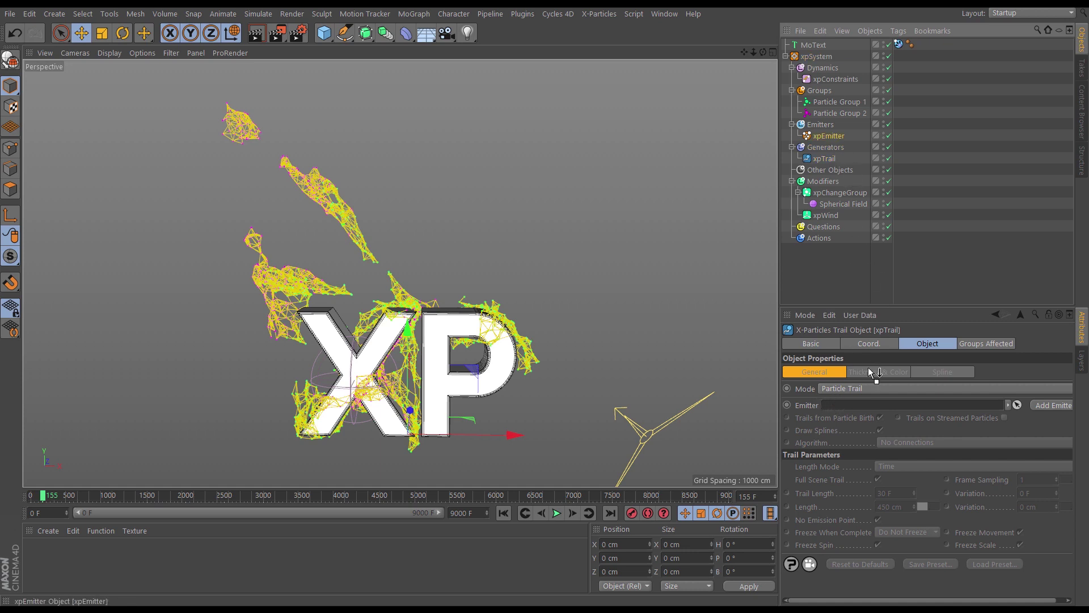
left_click_drag(850, 404, 850, 404)
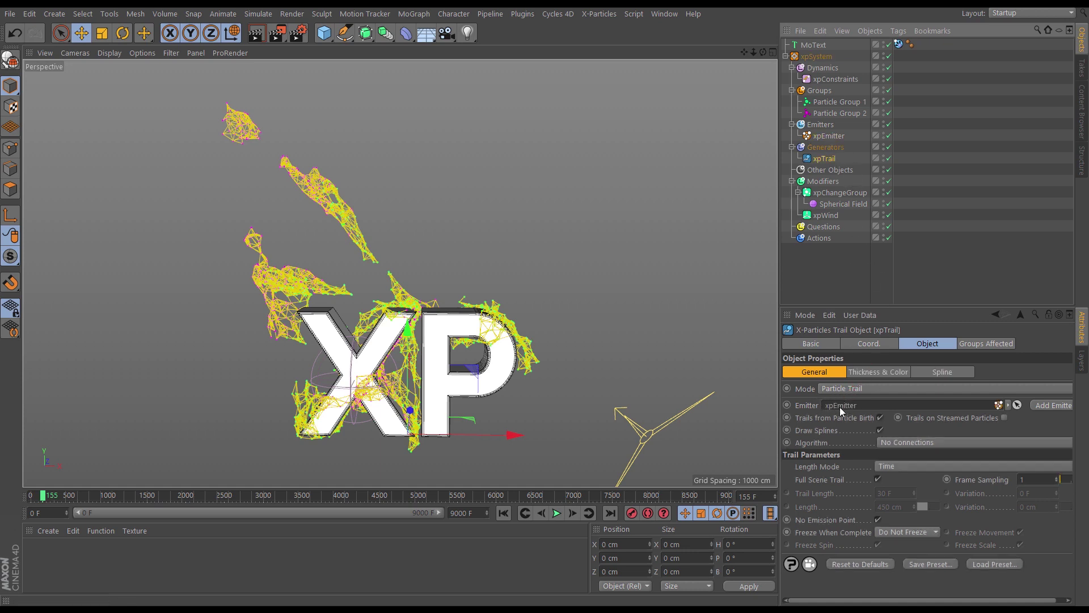
Replay the simulation while moving the Spherical Field up and right, stopping at frame 164.
left_click(503, 513)
left_click(556, 512)
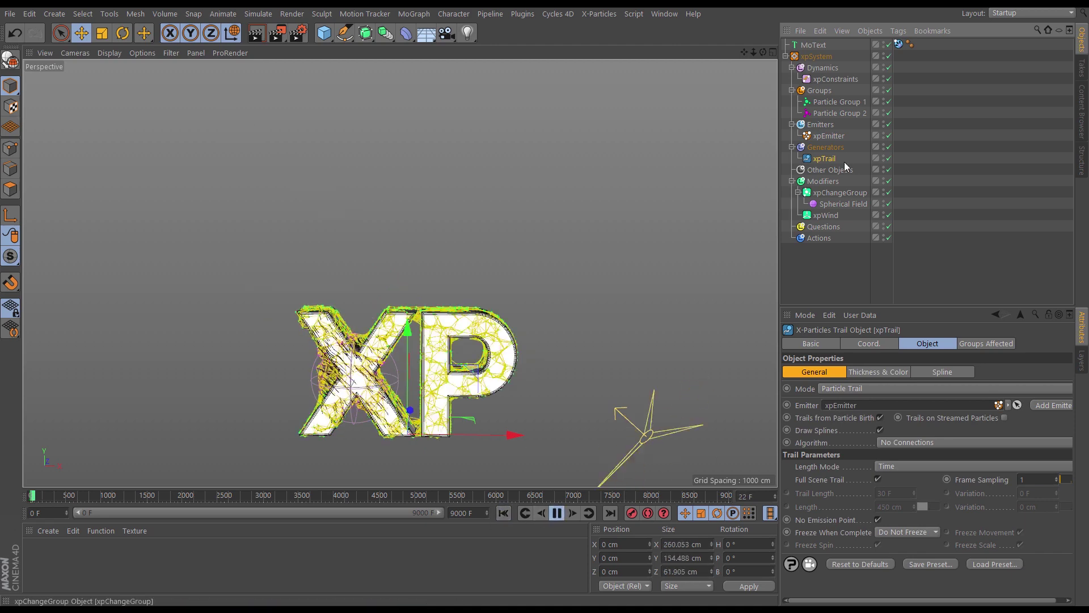
left_click(824, 203)
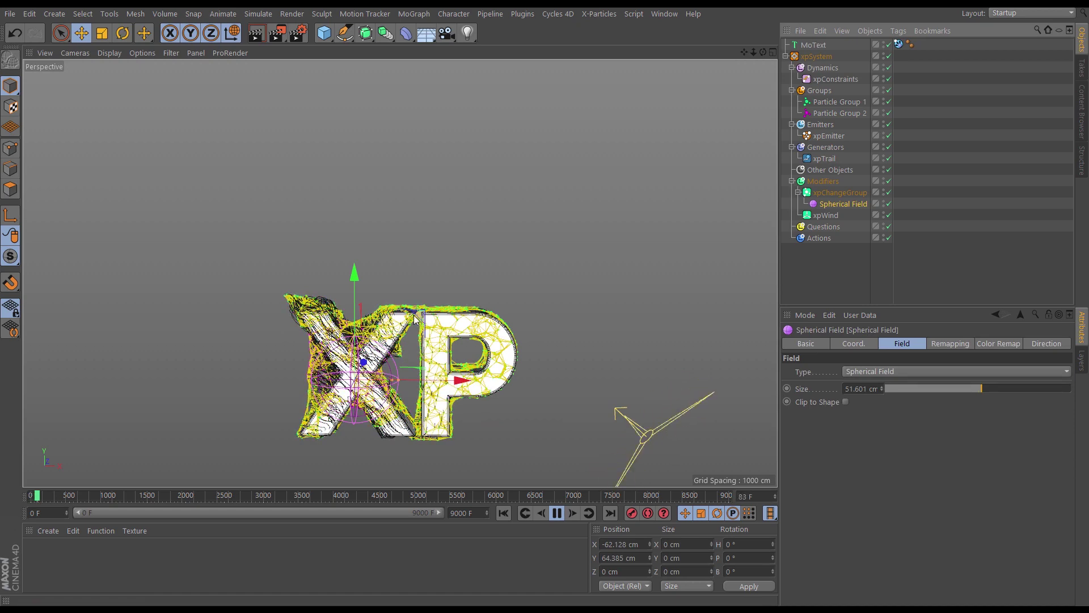
left_click_drag(415, 318, 408, 267)
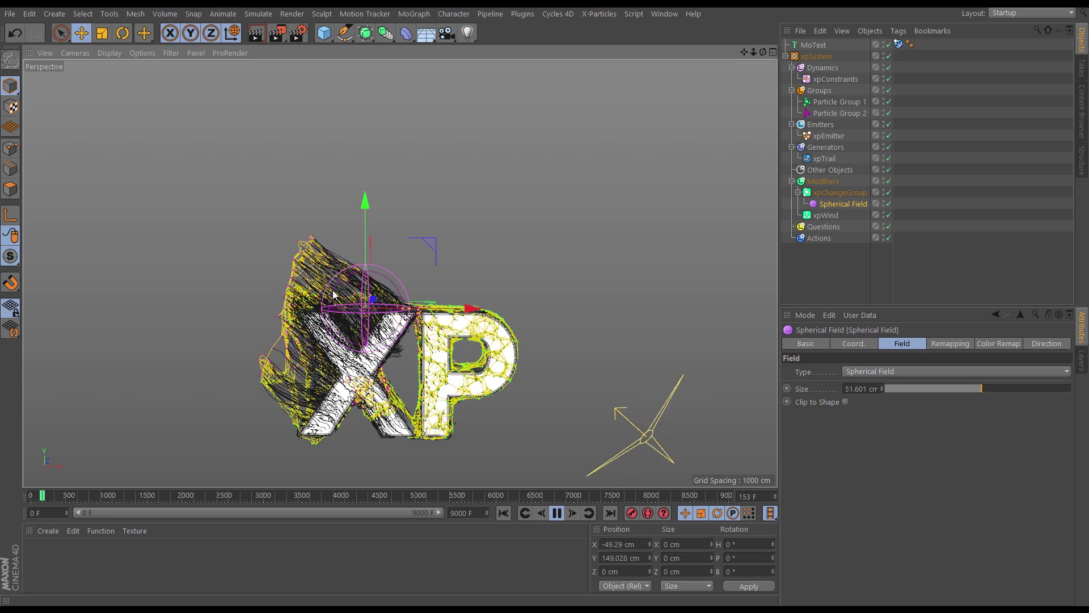
left_click(557, 513)
left_click_drag(619, 309, 338, 278, "alt")
scroll(407, 305, "up", 3)
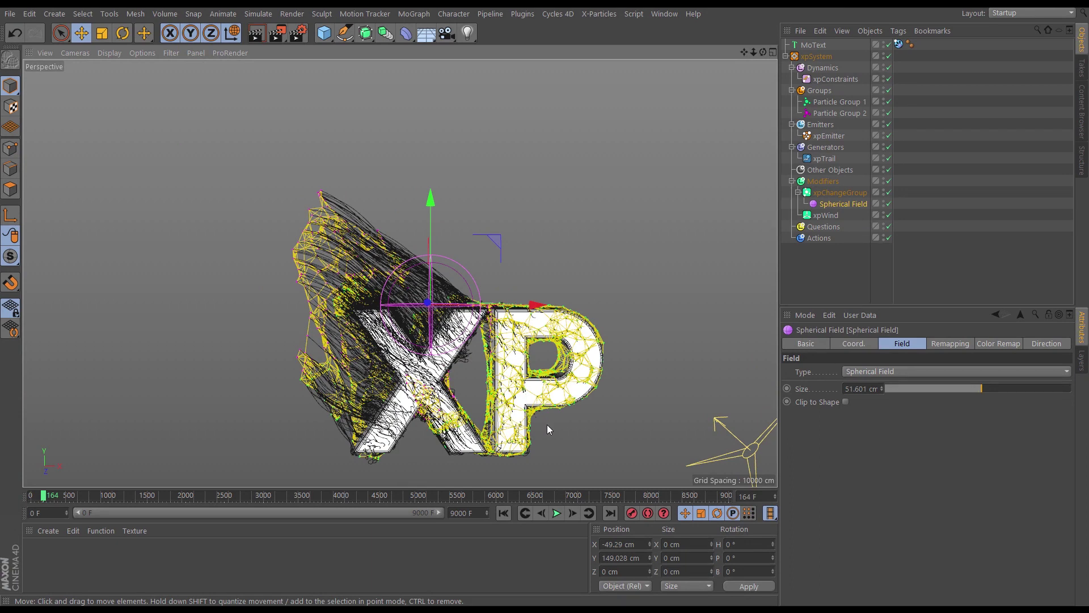
Turn off Display Constraints on xpEmitter's Display tab.
left_click(833, 138)
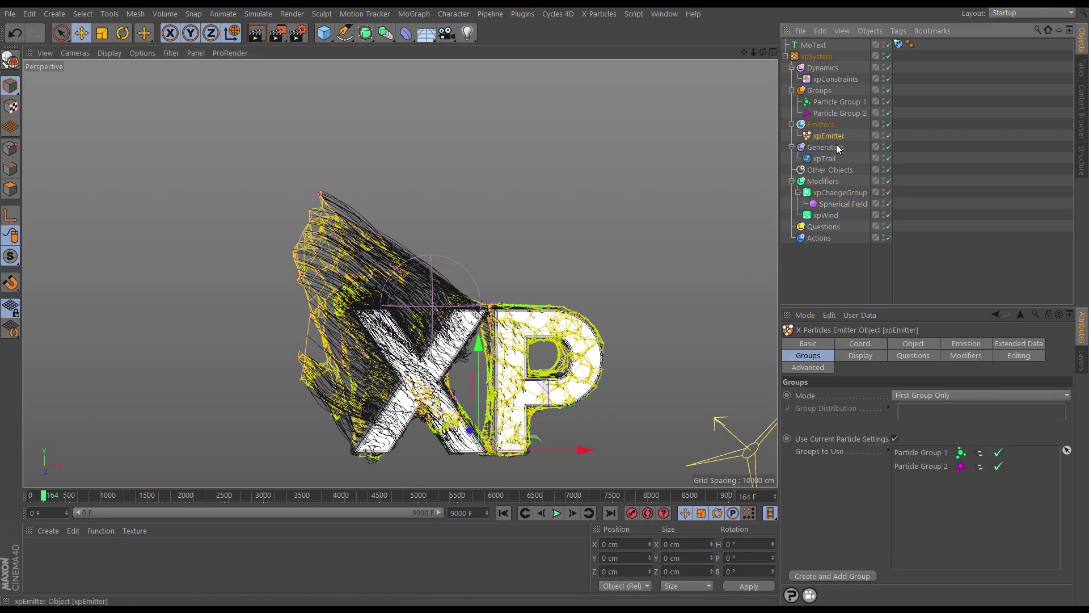
left_click(854, 356)
left_click(873, 438)
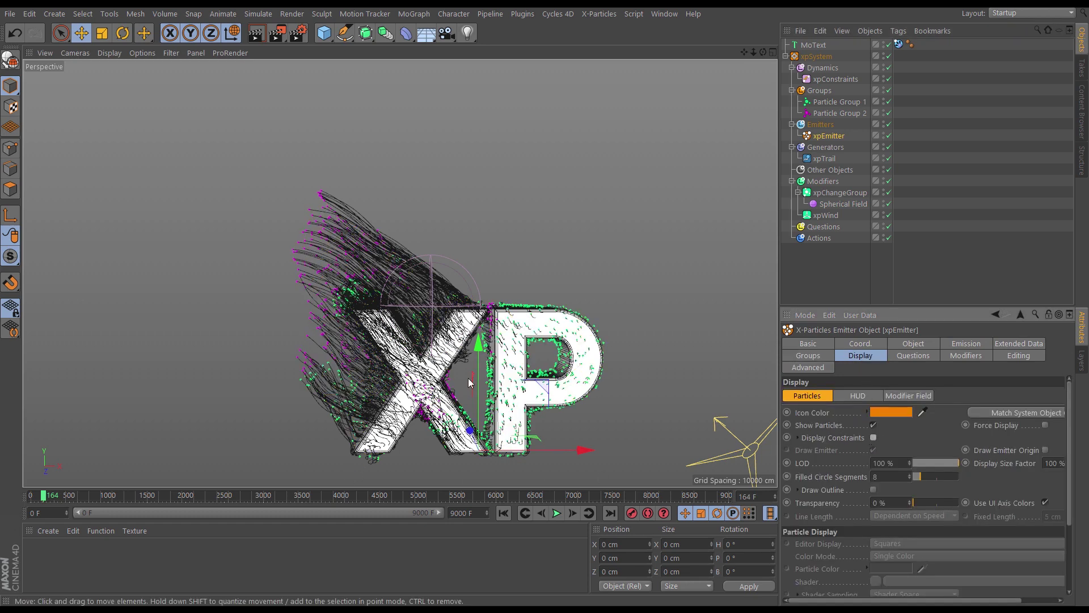
Set xpTrail's Algorithm to Constraints and enable Birth.
left_click(823, 158)
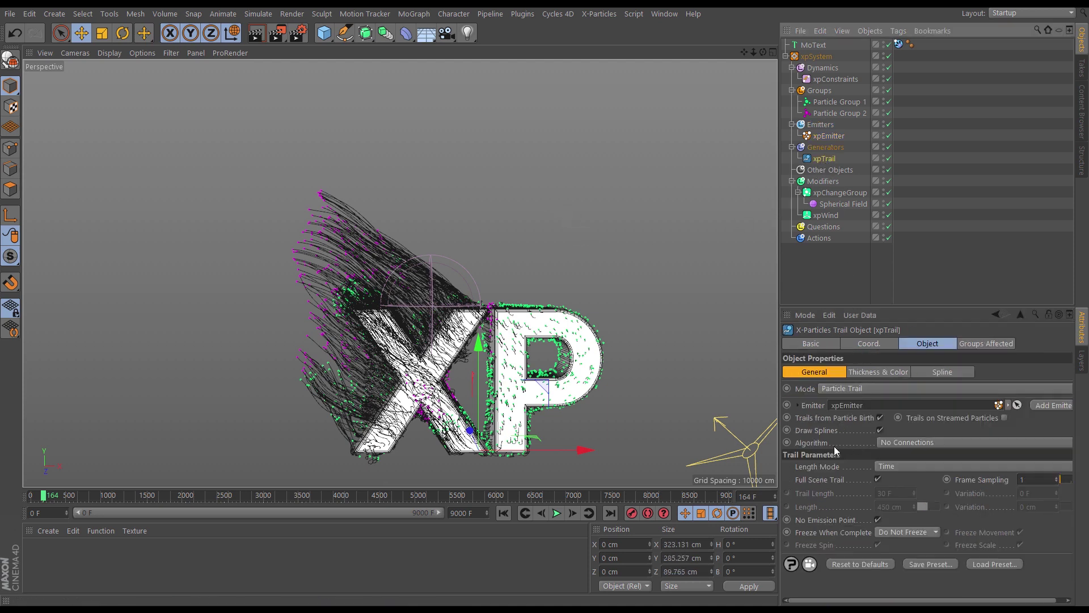
left_click(911, 441)
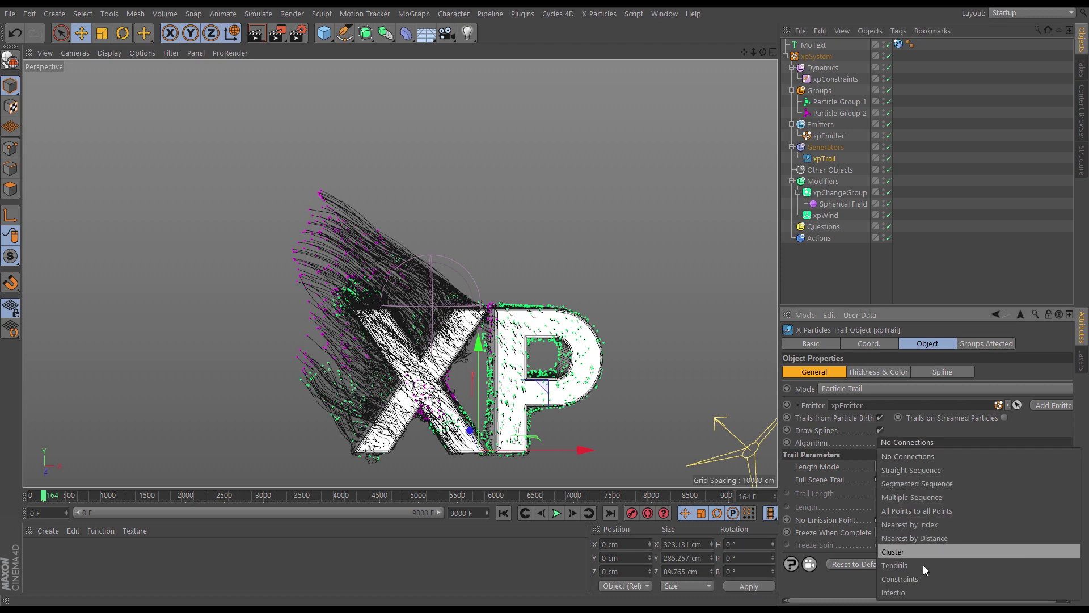
left_click(902, 579)
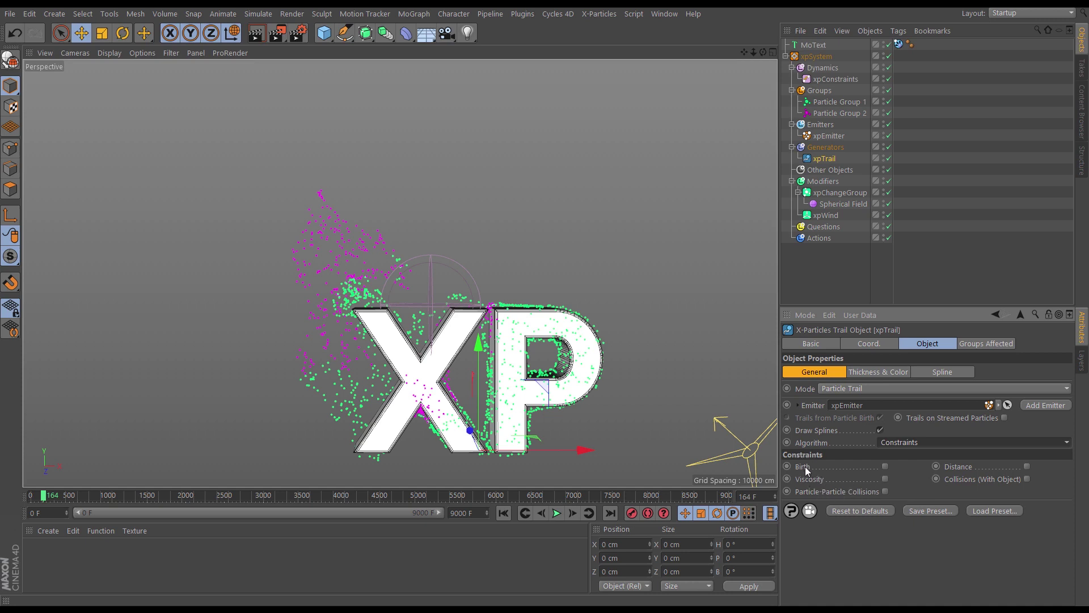
left_click(885, 466)
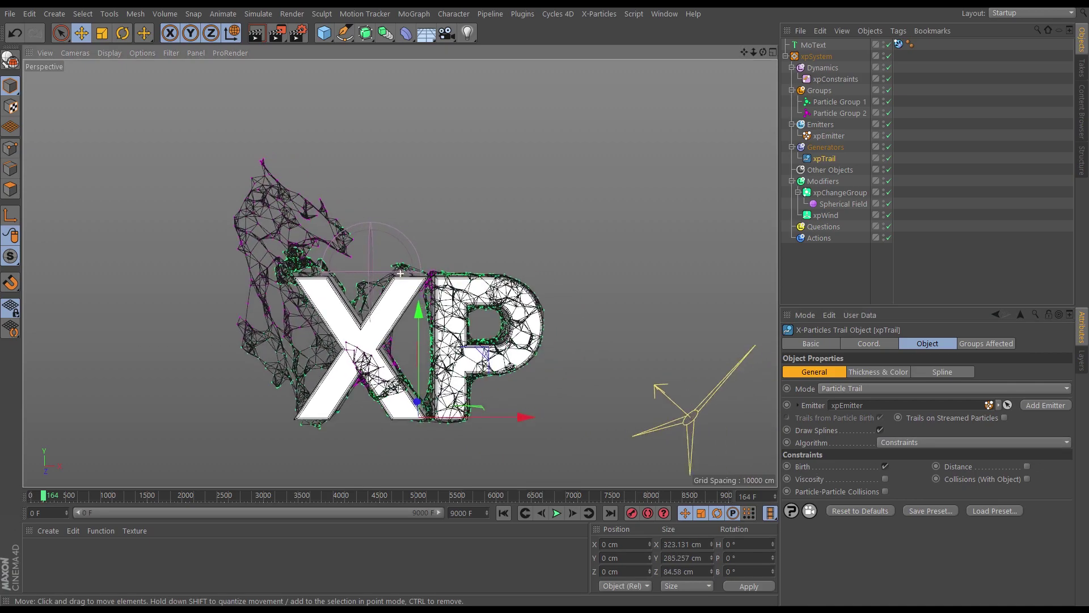
scroll(397, 273, "up", 5)
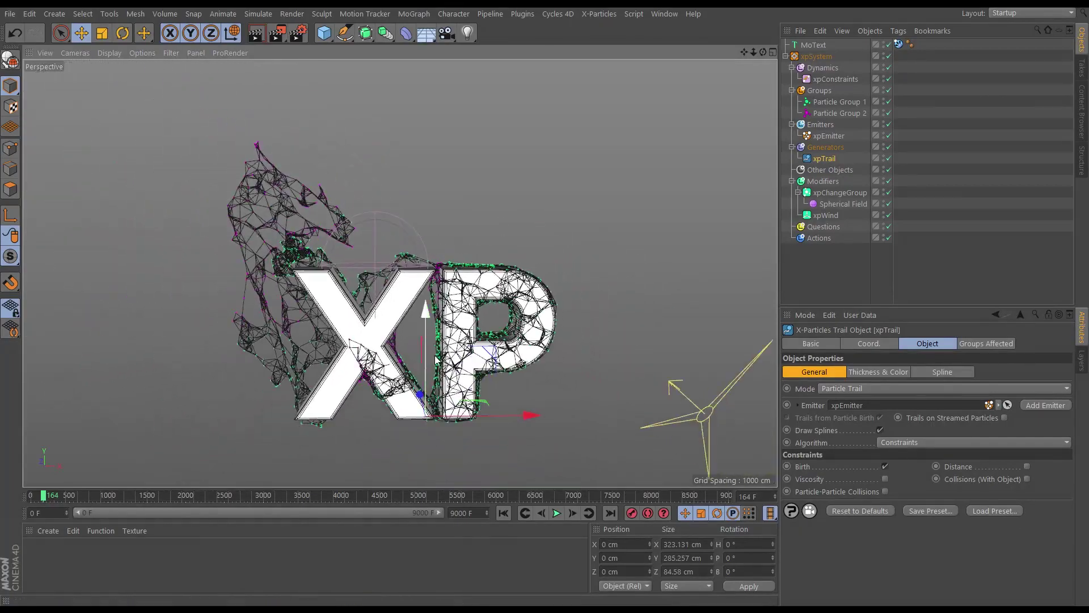
Replay from the start, moving the Spherical Field over the letters, and pause at frame 119.
left_click(513, 517)
left_click(549, 513)
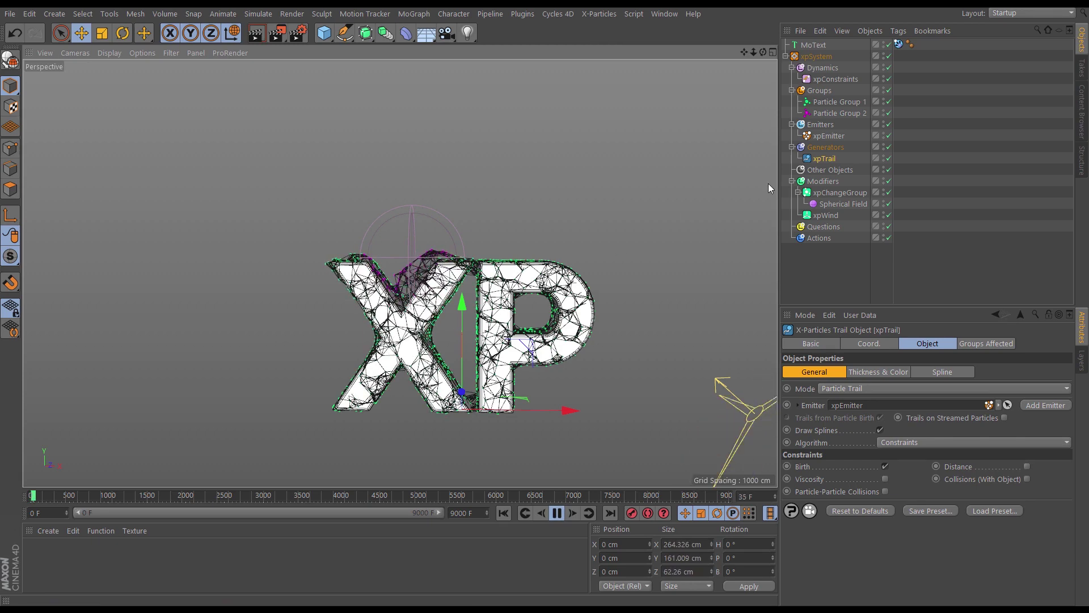
left_click(842, 203)
left_click_drag(478, 192, 592, 206)
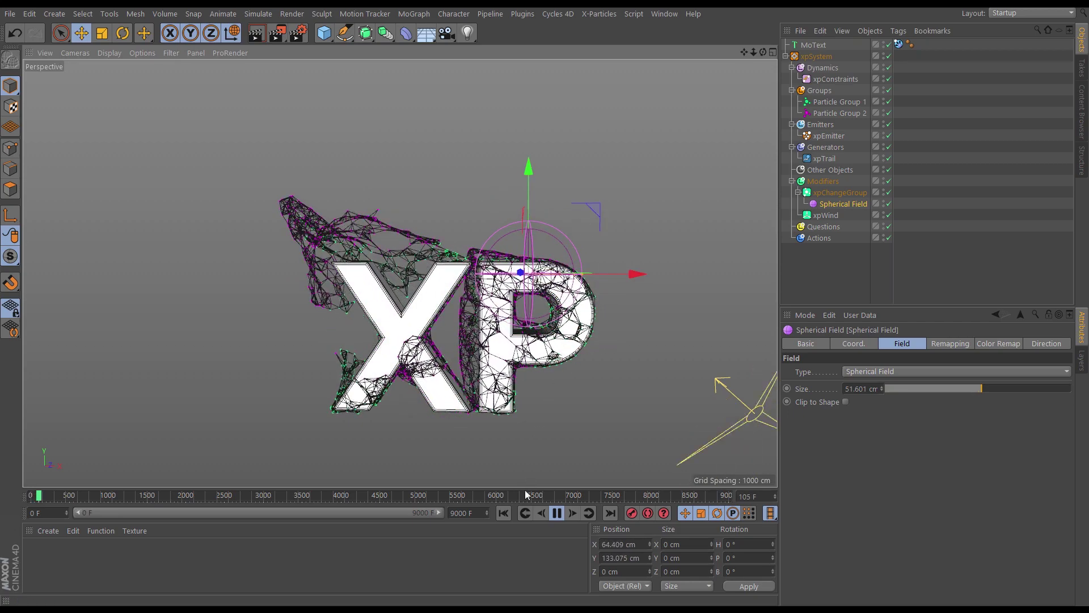
left_click(557, 513)
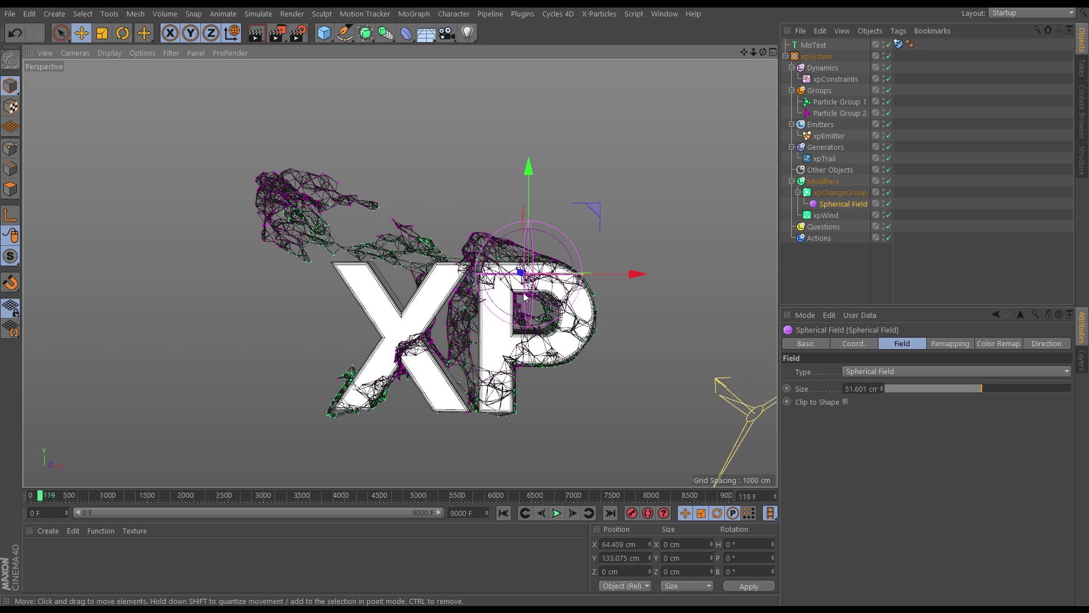
Create an X-Particles Material, apply it to xpTrail, and render a preview with Ctrl+R.
left_click(45, 532)
mouse_move(138, 378)
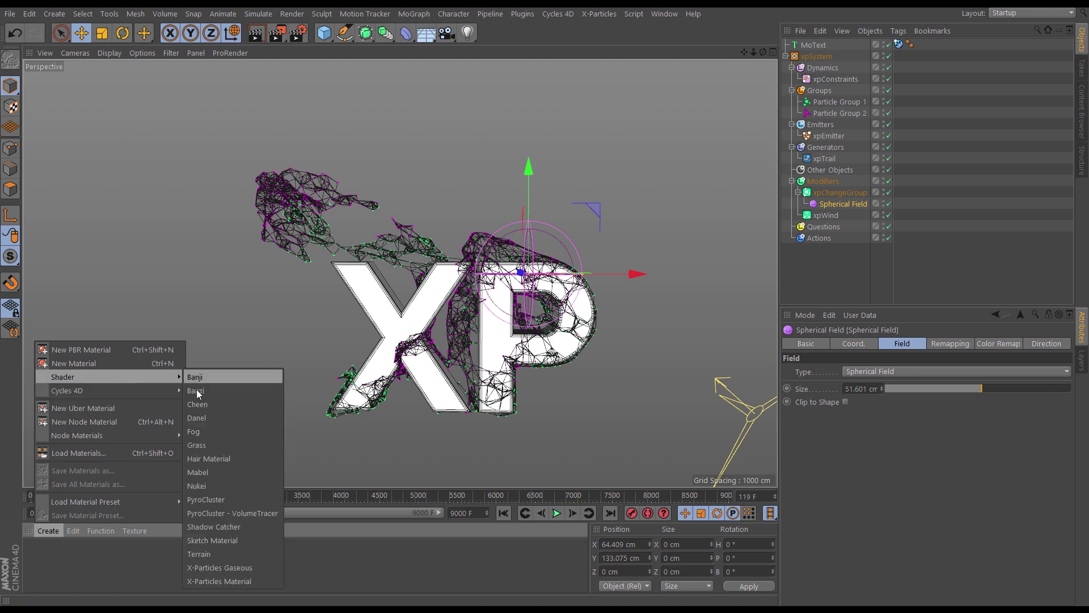
left_click(215, 581)
left_click_drag(40, 555, 826, 160)
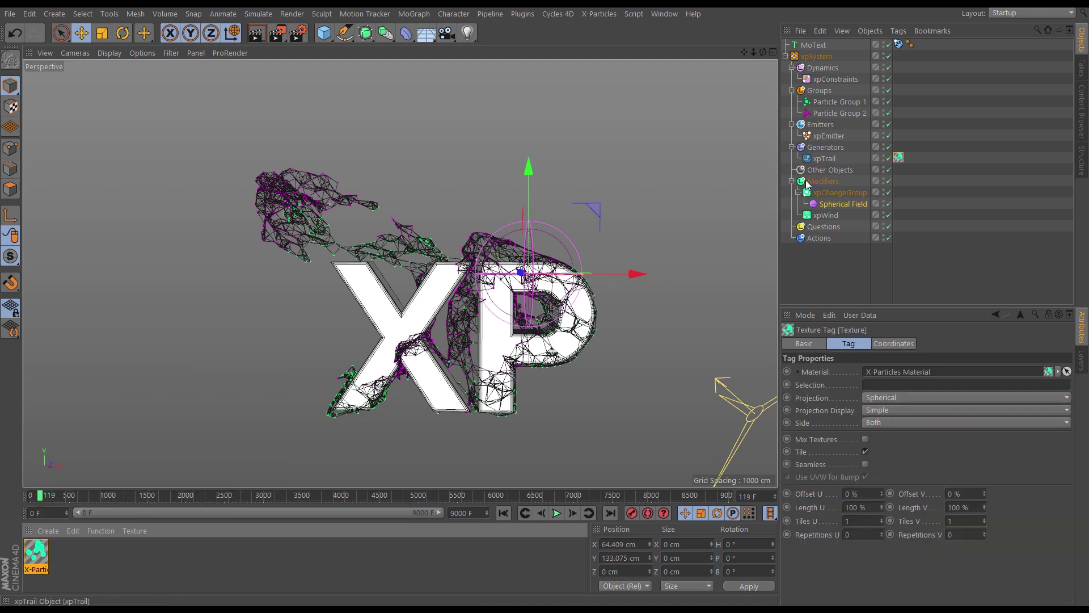
key("ctrl+r")
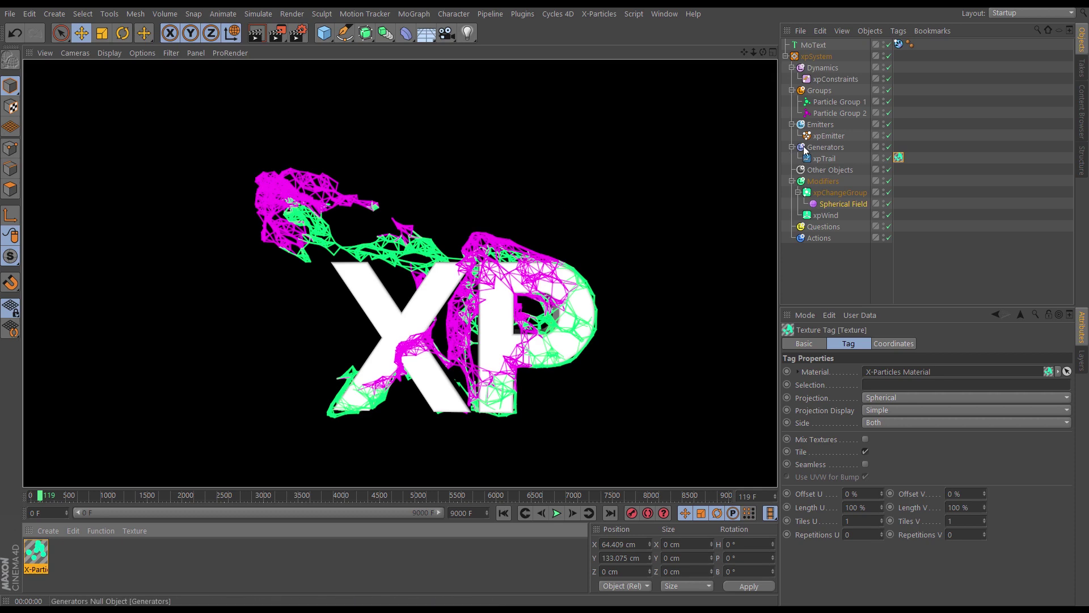
Delete the material tag from xpTrail and select the Generators folder.
key("Delete")
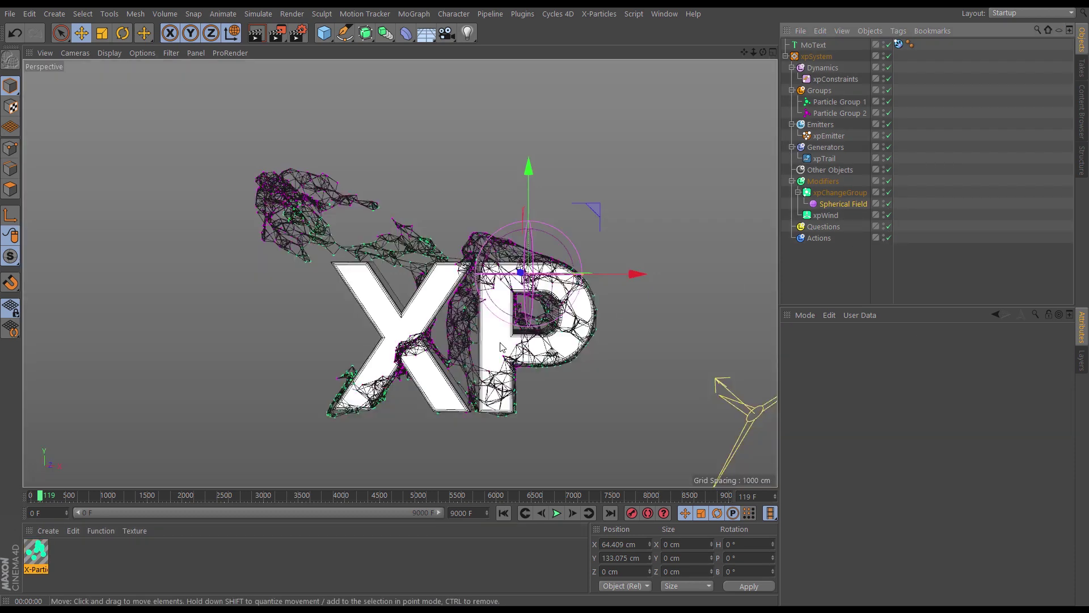
scroll(500, 329, "up", 3)
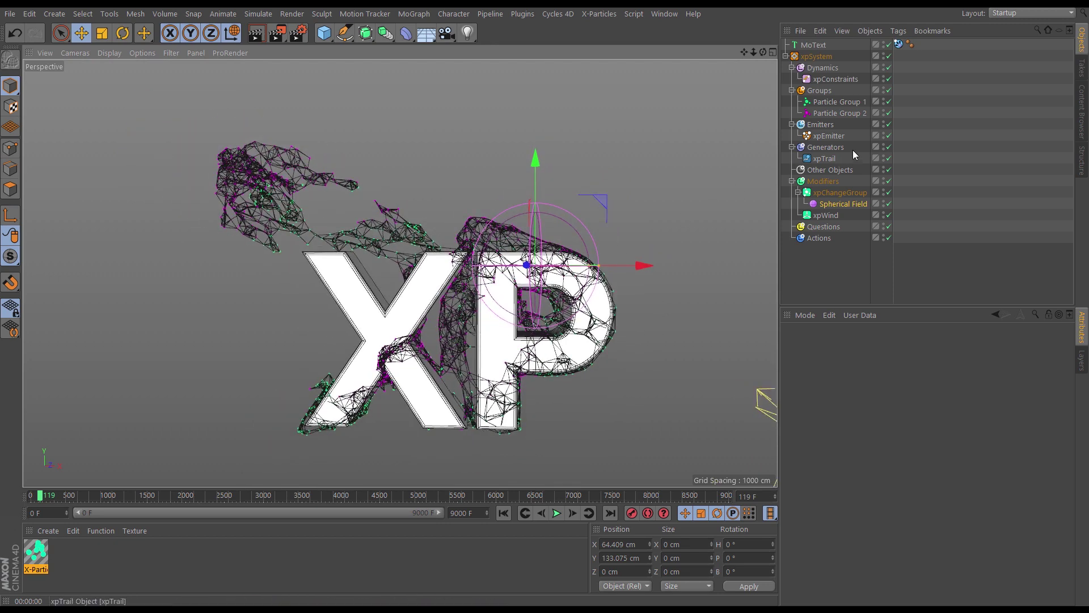
left_click(827, 148)
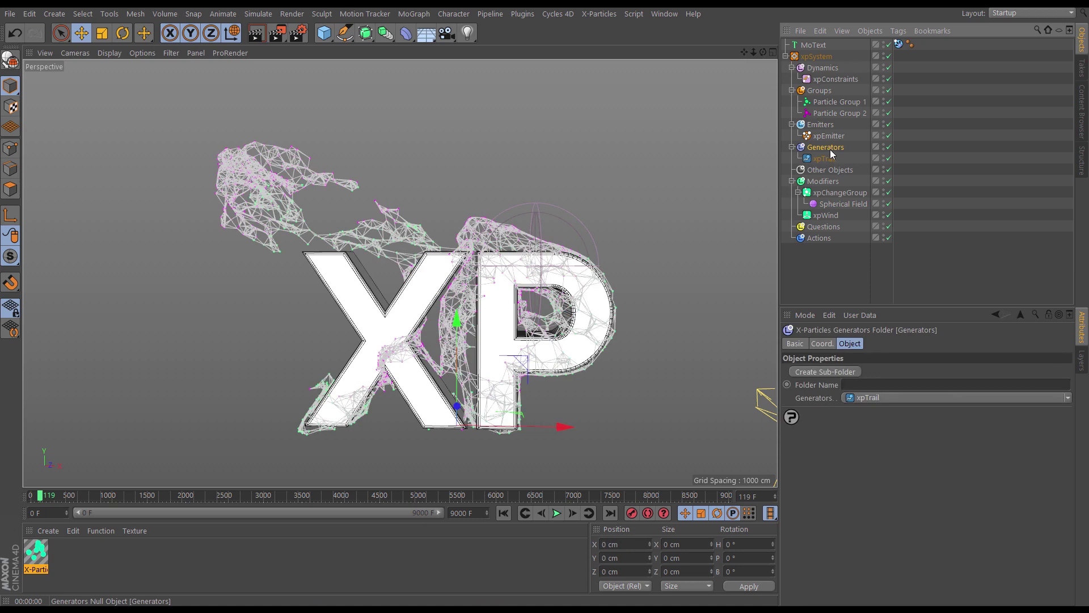
Hide xpTrail and add an xpSplineMesher using xpTrail as its spline source.
left_click(883, 158)
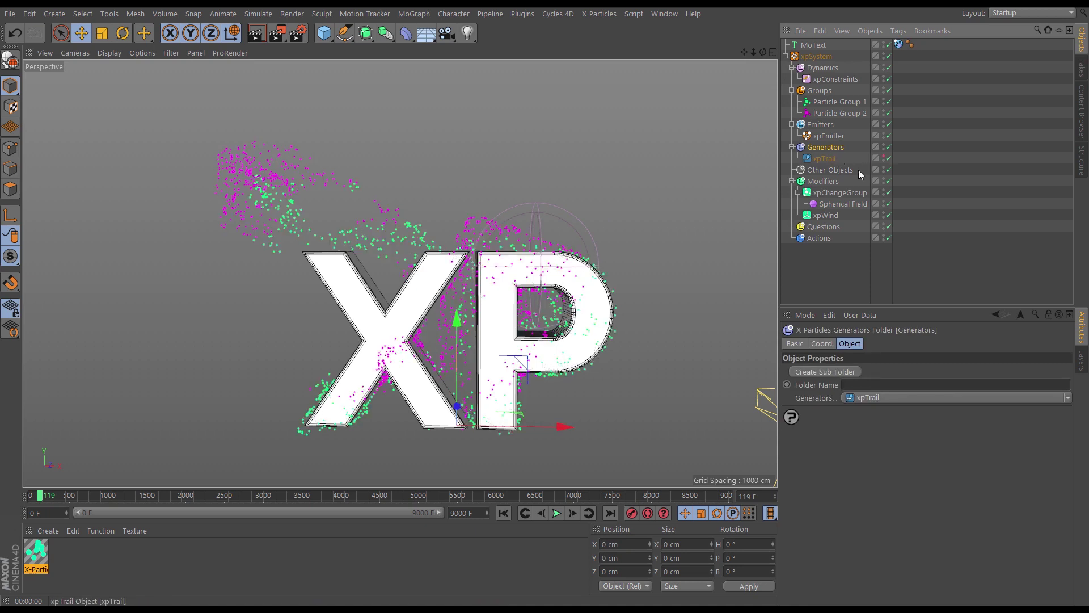
left_click(1067, 398)
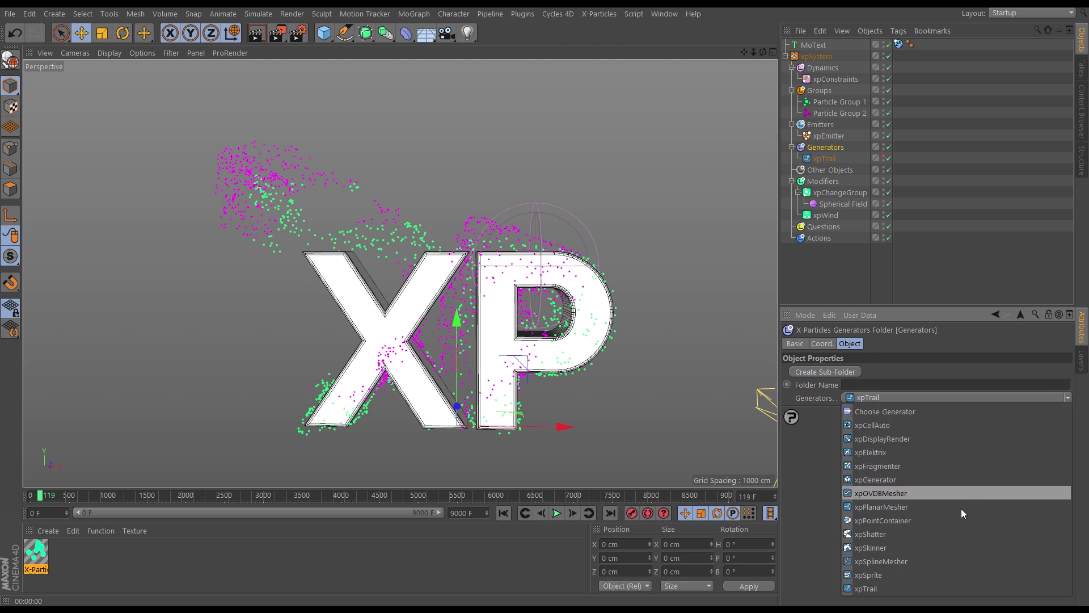
left_click(889, 560)
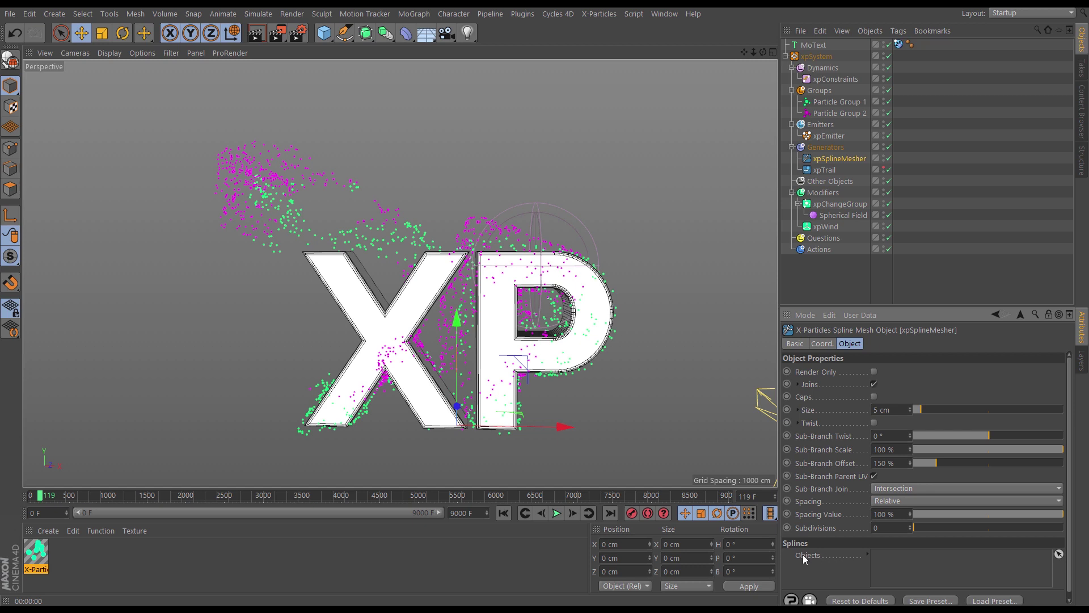
left_click_drag(825, 168, 898, 559)
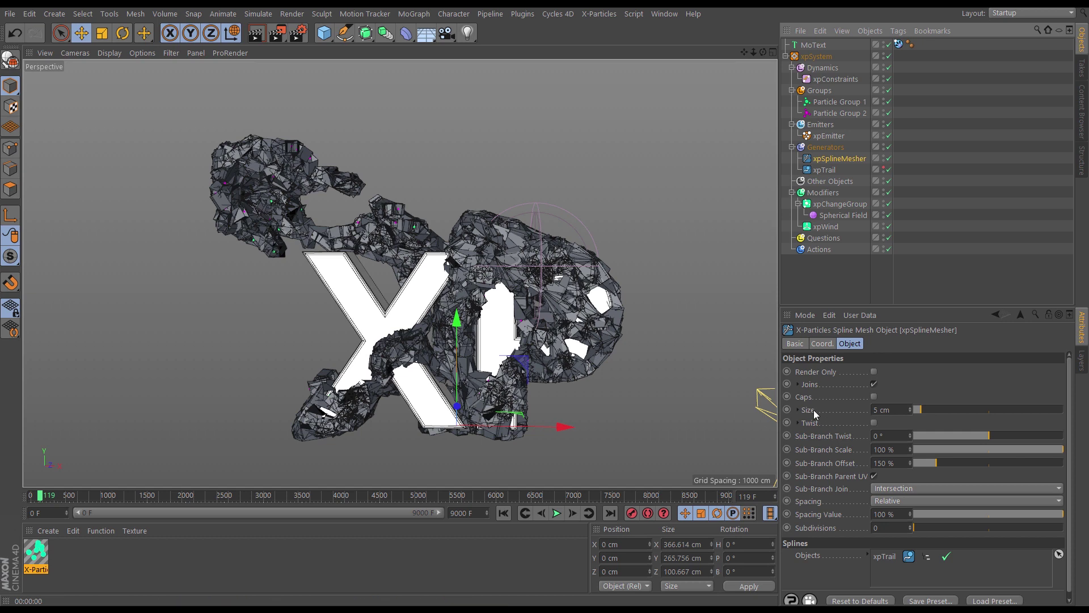
Set the xpSplineMesher Size to 0.5 cm.
left_click(889, 411)
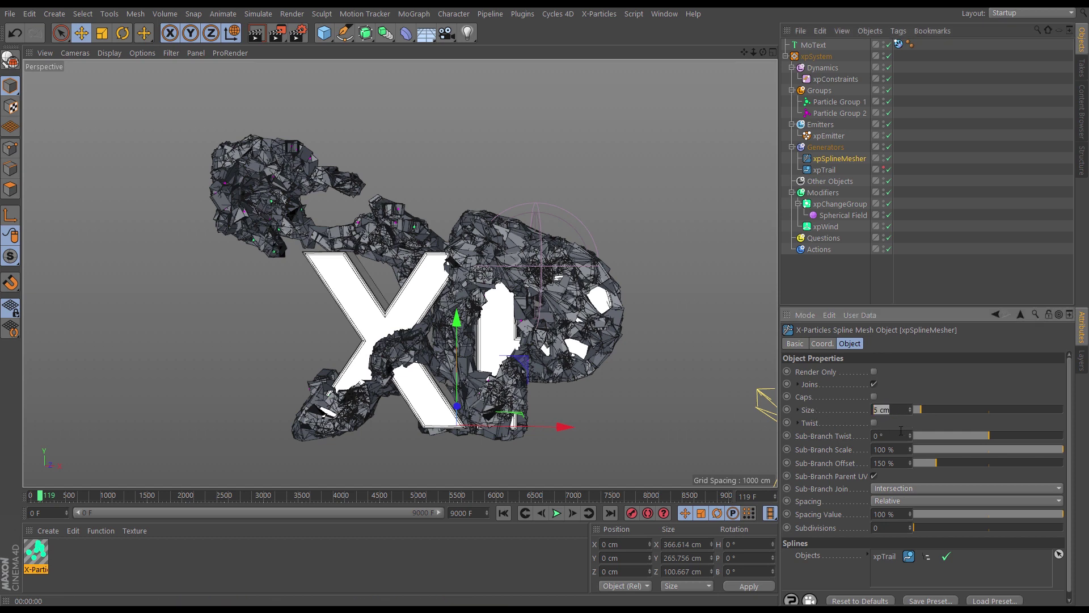
type("0.5")
key("Return")
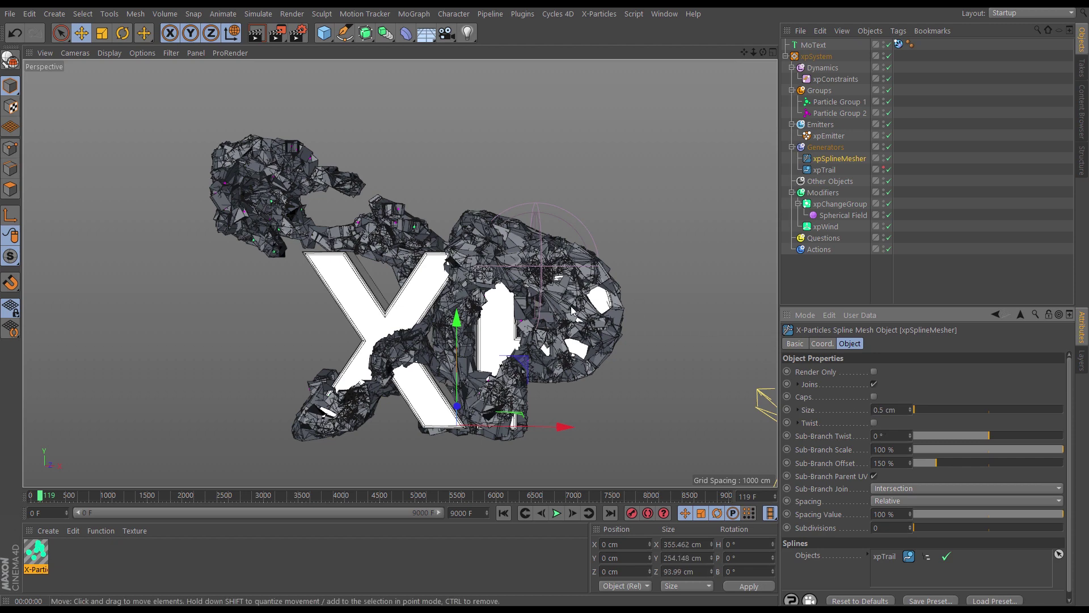
scroll(451, 248, "up", 5)
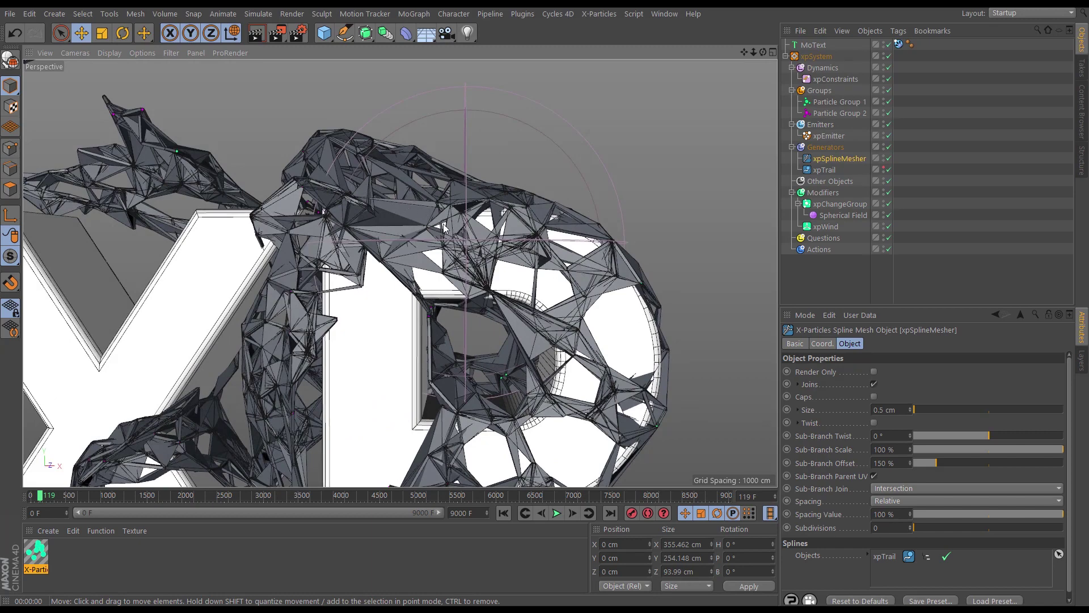
scroll(562, 249, "down", 5)
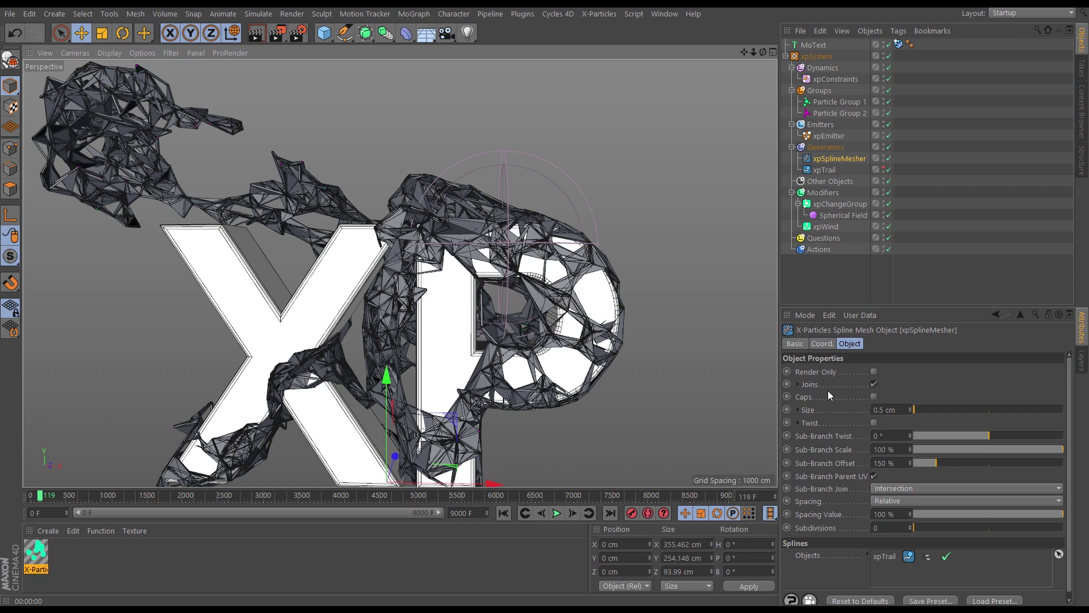
Turn off Joins and reduce the mesh Size to 0.3 cm.
left_click(875, 385)
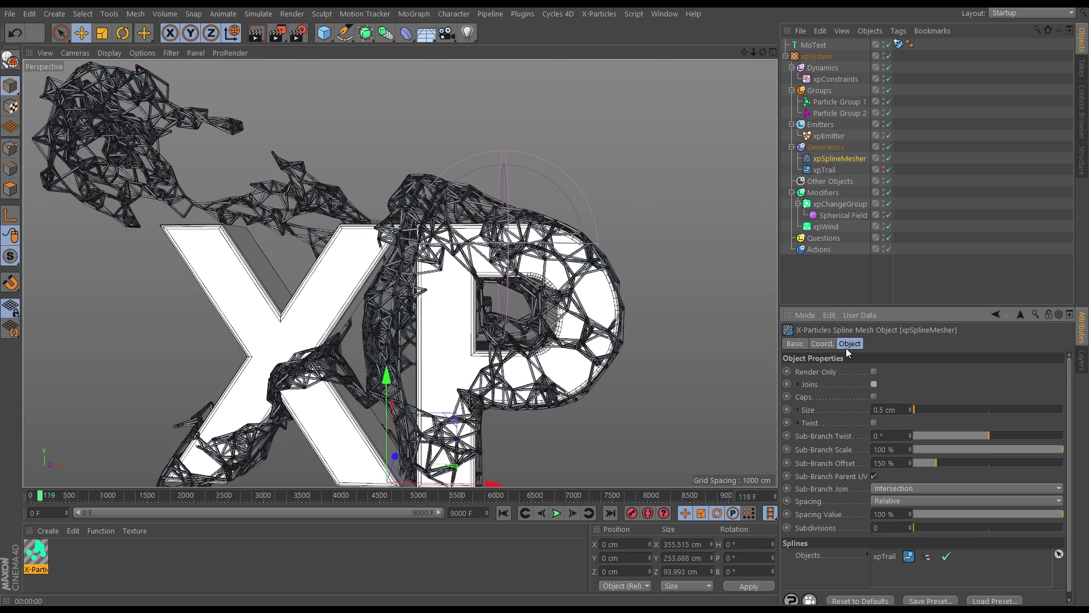
scroll(431, 227, "up", 5)
left_click_drag(431, 227, 624, 300, "alt")
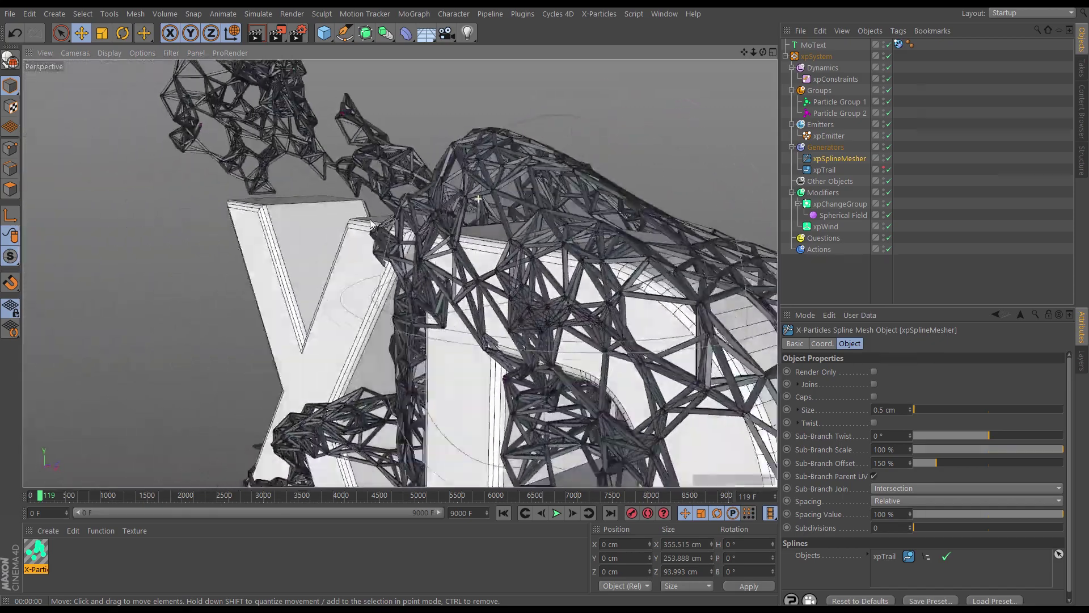
scroll(497, 203, "down", 5)
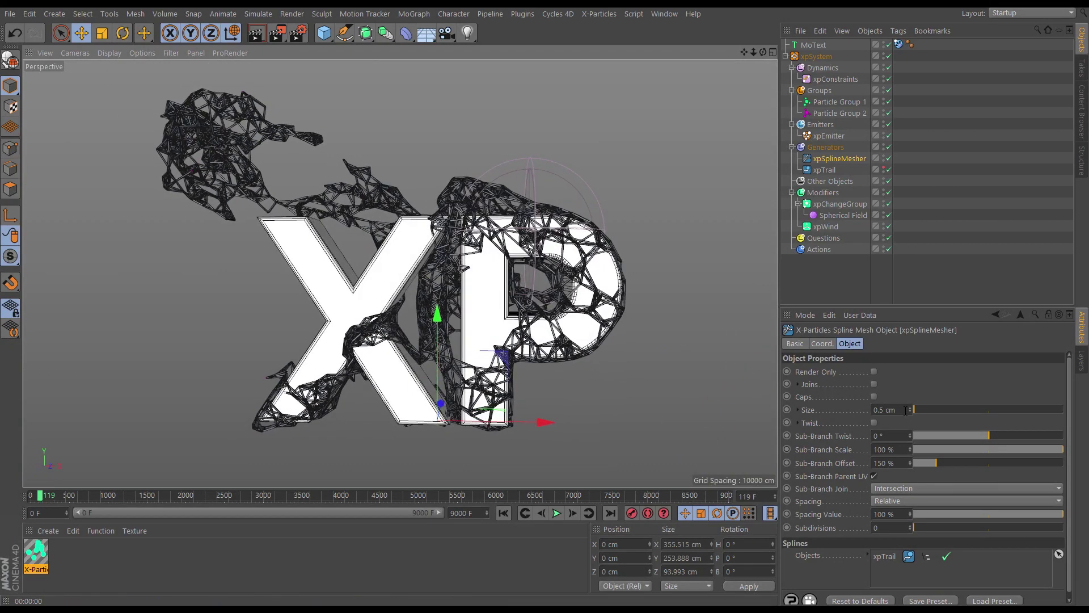
left_click_drag(906, 409, 869, 420)
type("0.3")
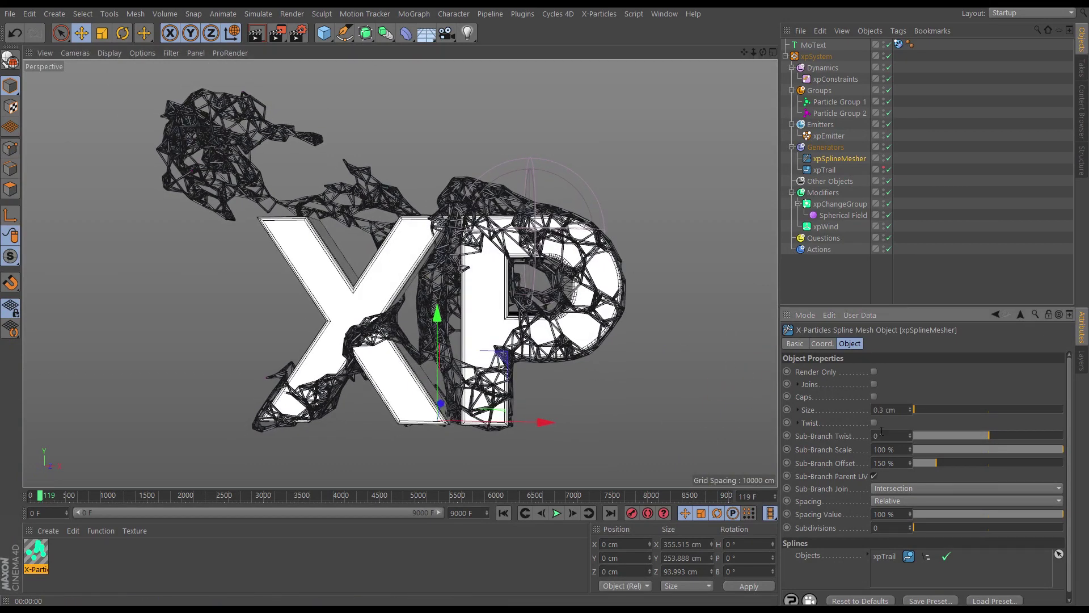
key("Return")
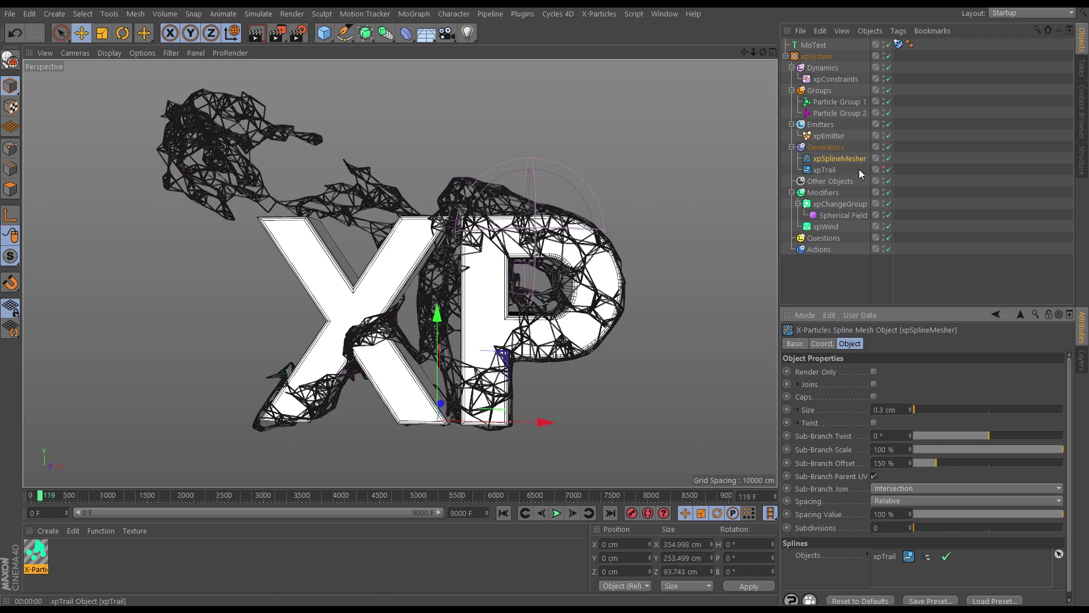
left_click(504, 512)
left_click(557, 512)
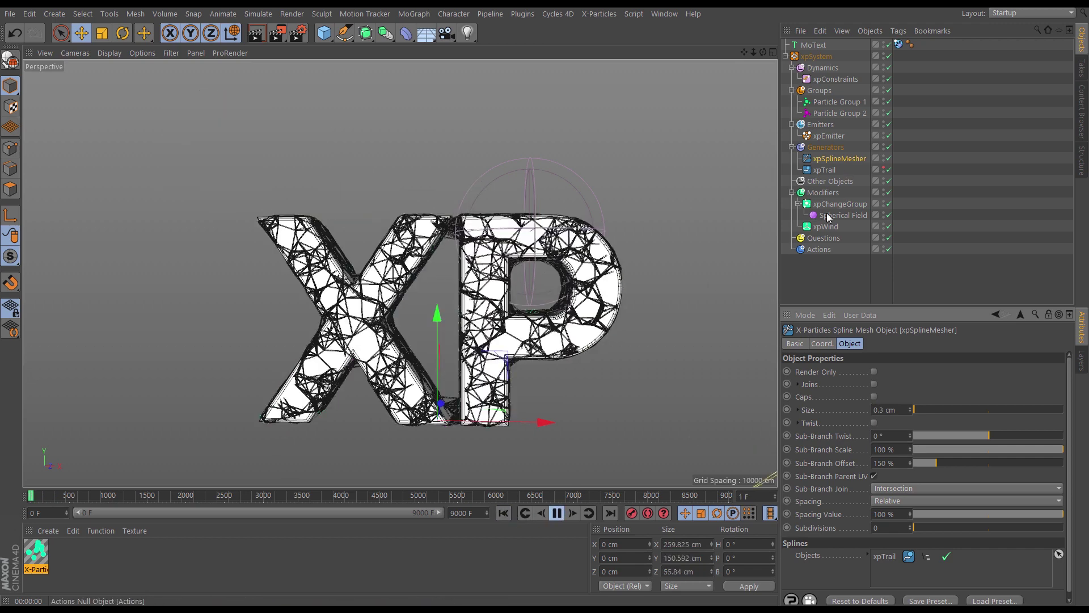
left_click(832, 217)
left_click_drag(601, 172, 328, 163)
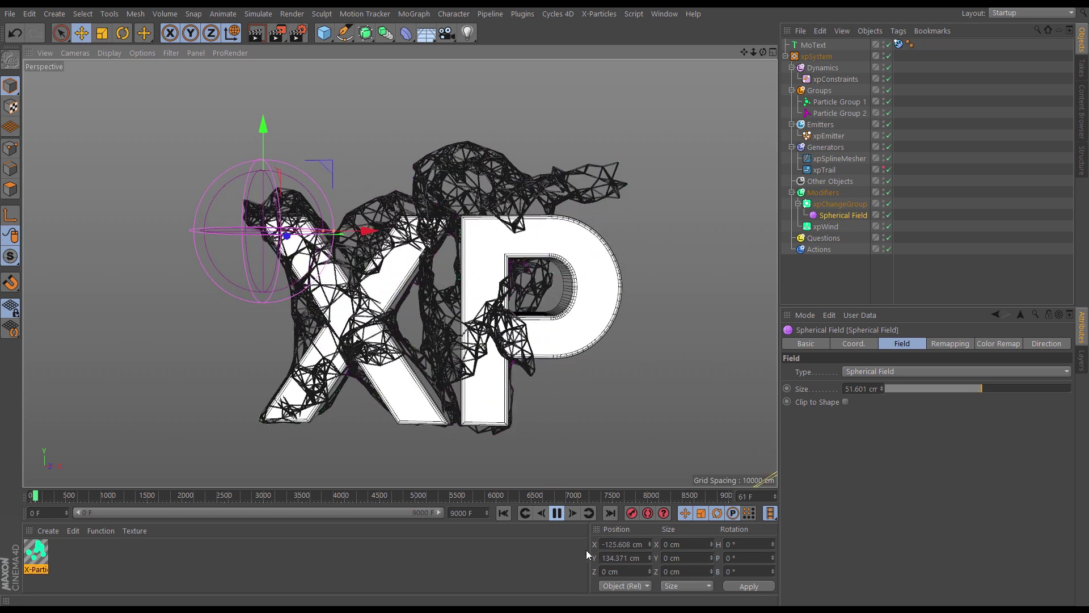
key("F7")
left_click_drag(491, 244, 464, 196, "alt")
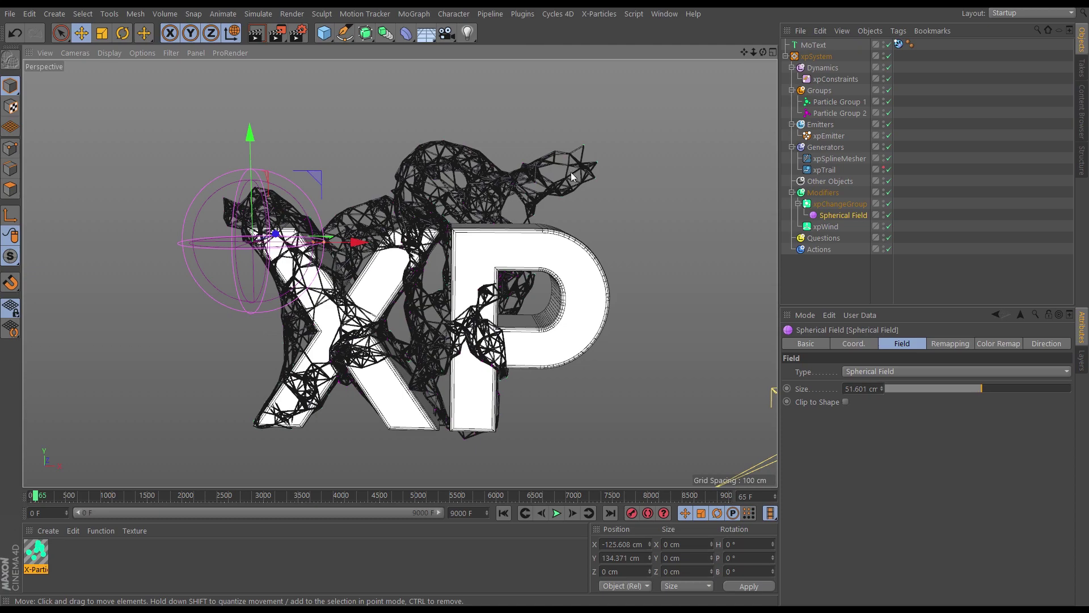
left_click_drag(399, 210, 476, 198, "alt")
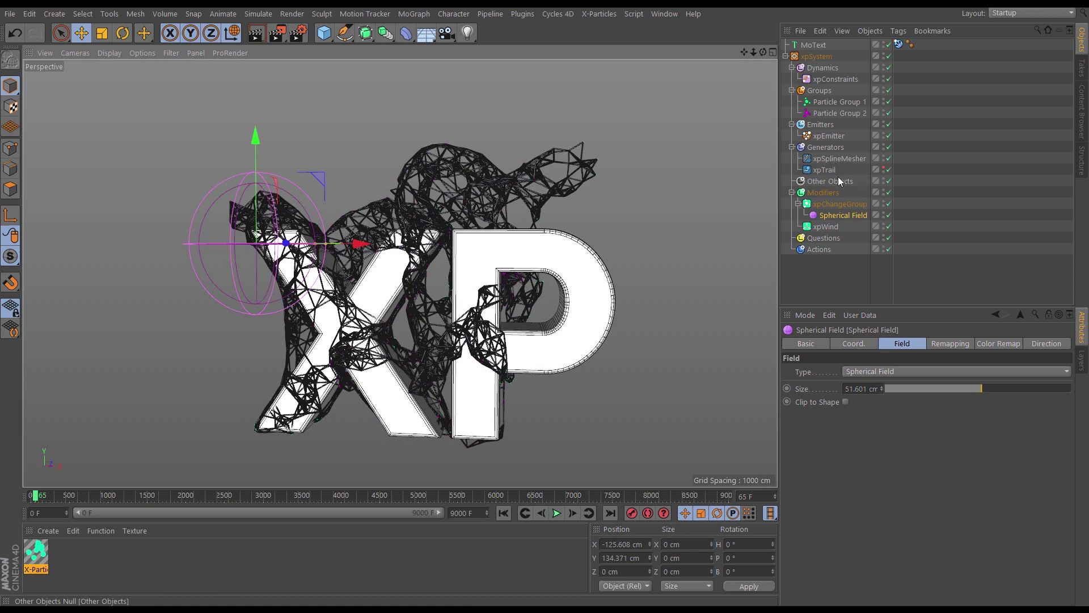
Add an xpOVDBMesher under Generators, hide xpSplineMesher, and add it to the mesher's Sources.
left_click(826, 147)
left_click(1067, 397)
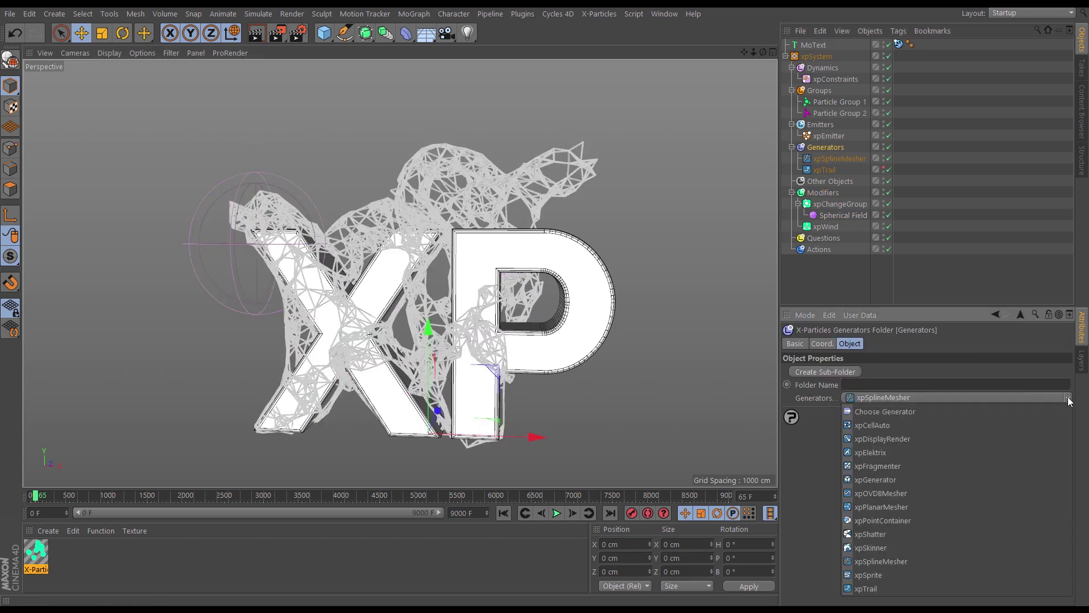
left_click(894, 493)
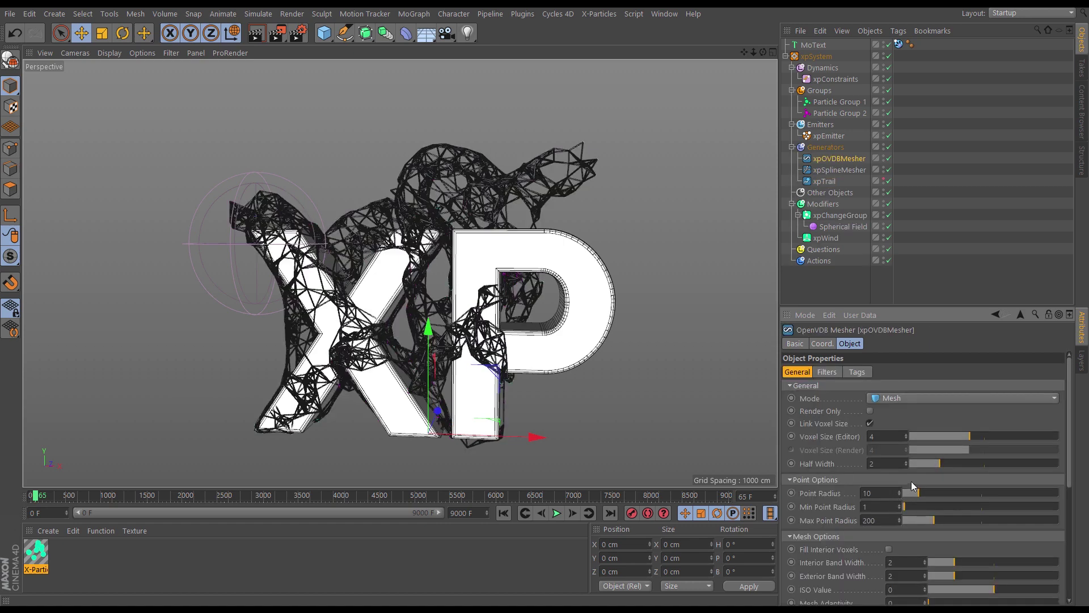
left_click(883, 170)
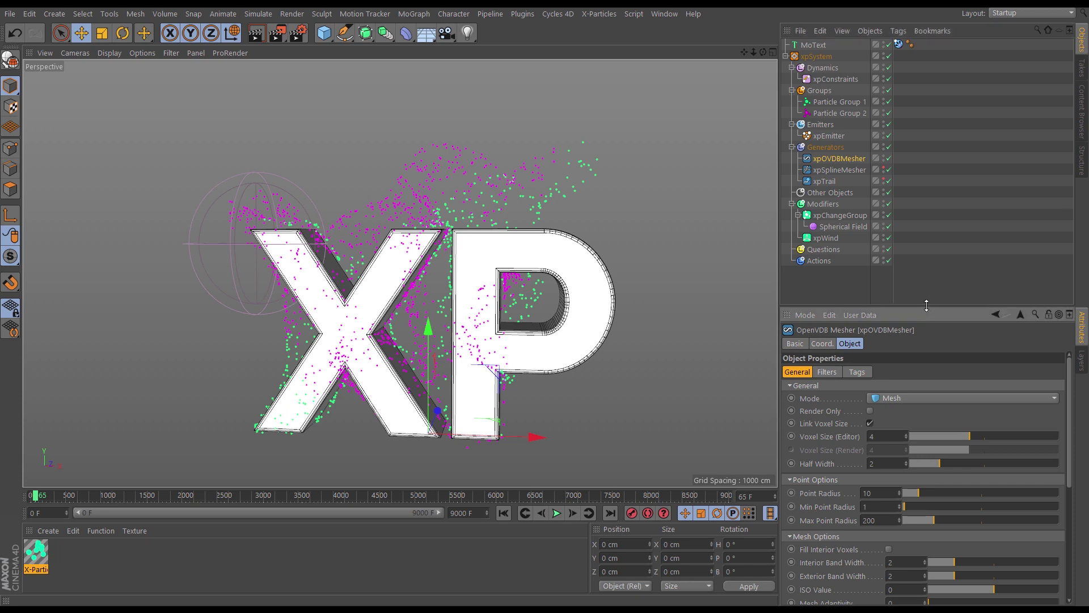
left_click_drag(926, 305, 915, 211)
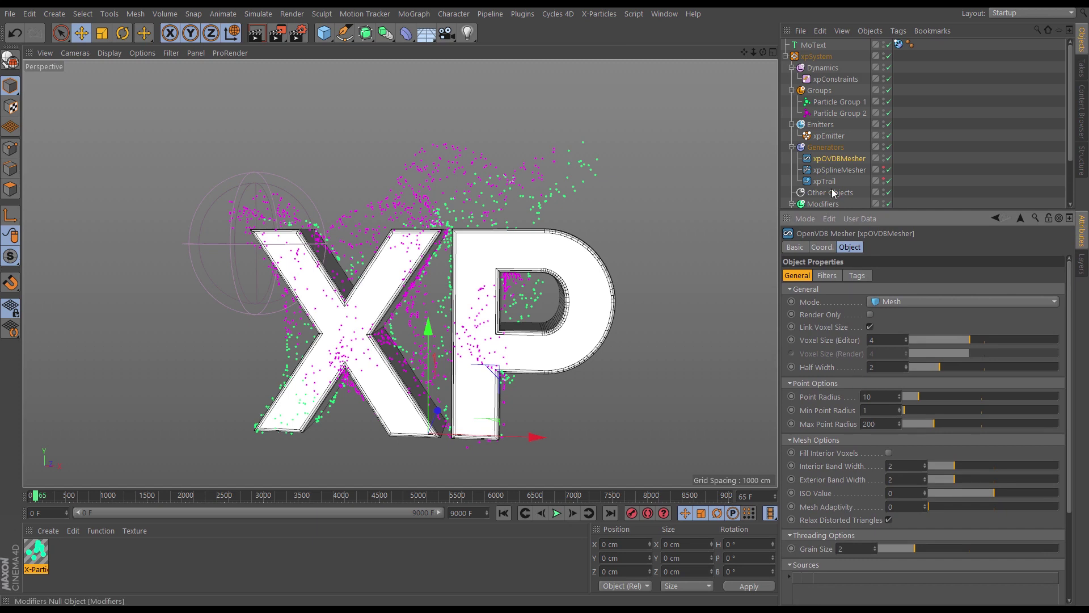
left_click_drag(832, 170, 840, 593)
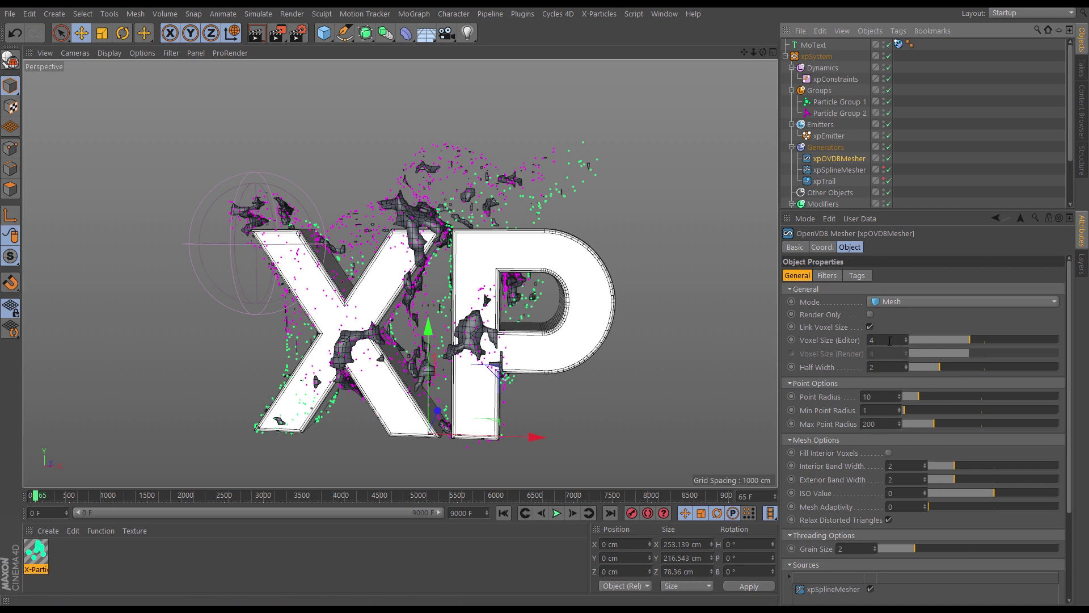
Set the Editor voxel size to 2 and the xpSplineMesher Size to 1 cm.
left_click(876, 340)
type("2")
key("Return")
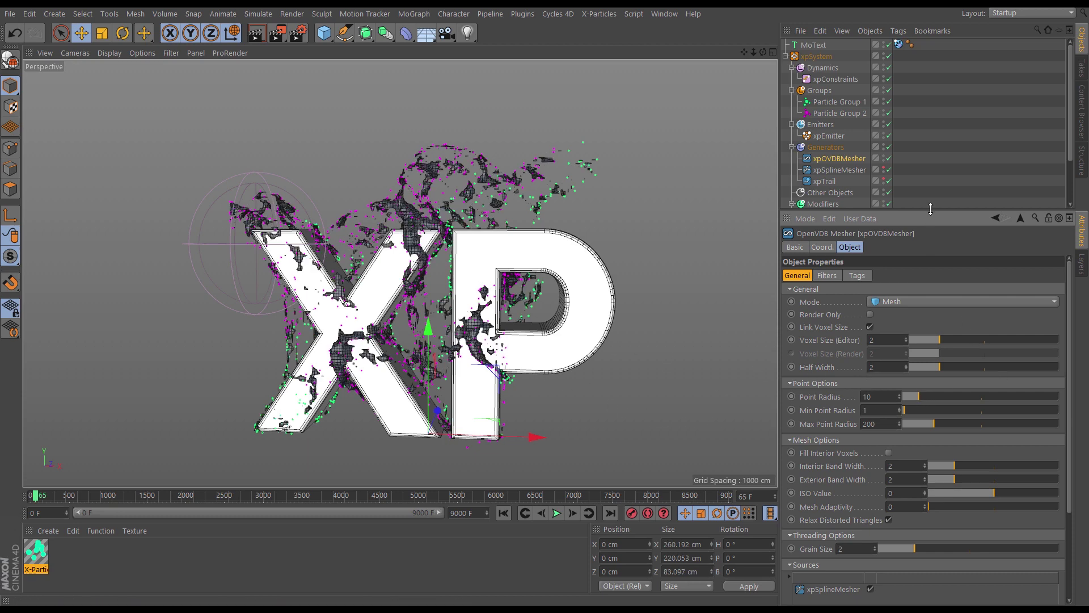
left_click_drag(930, 209, 930, 197)
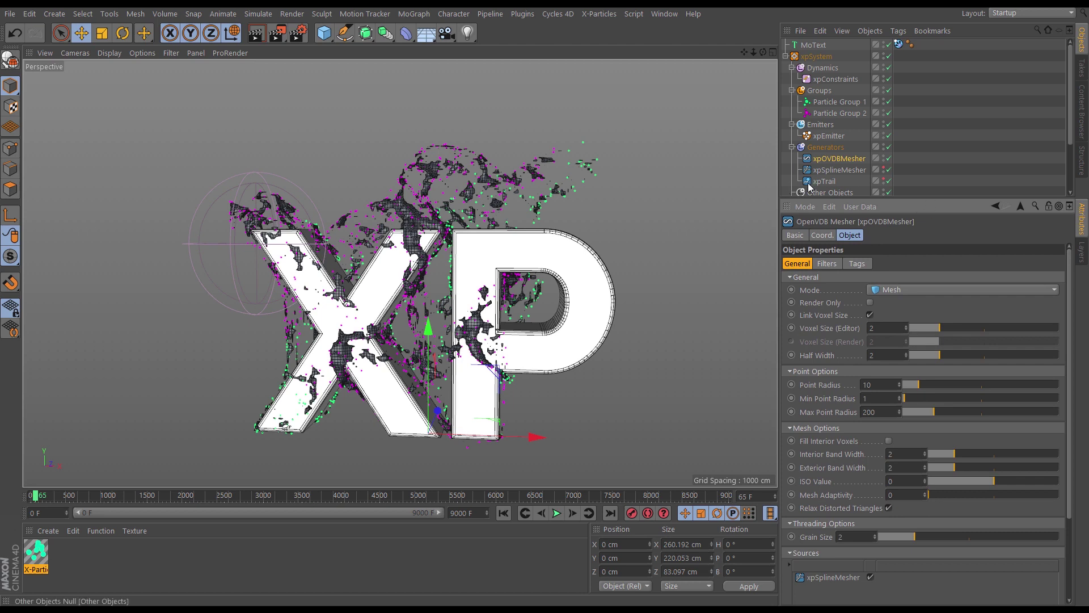
left_click(836, 169)
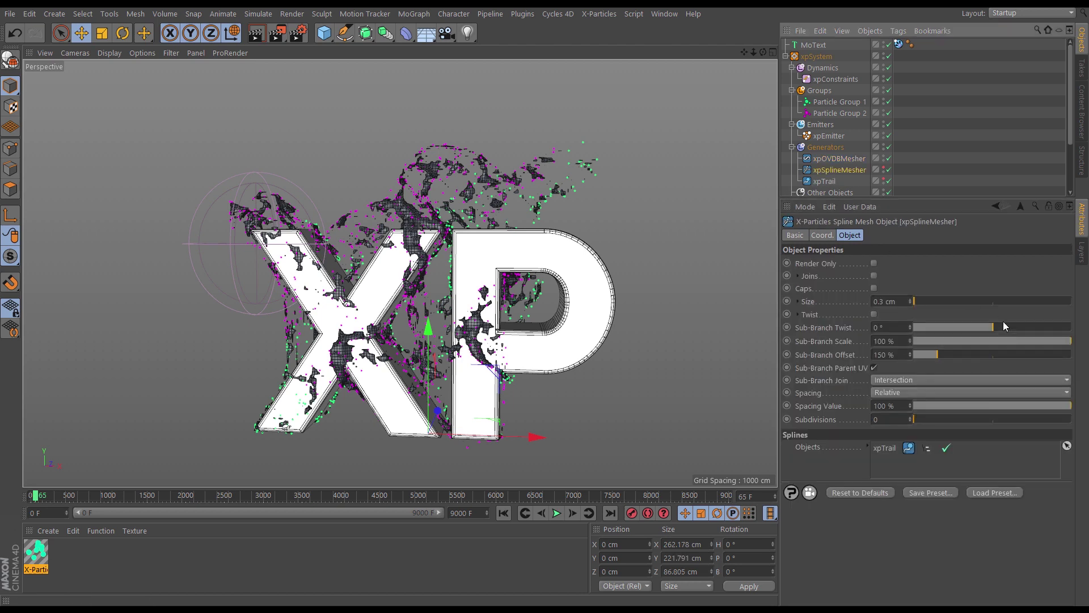
left_click(904, 301)
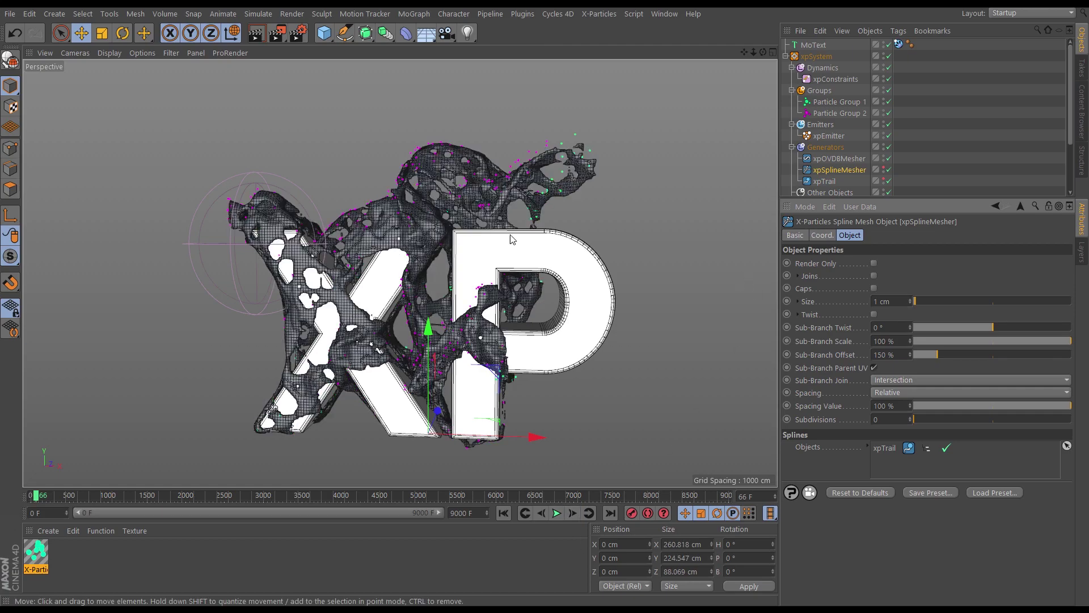
left_click_drag(508, 243, 440, 304, "alt")
scroll(471, 241, "up", 5)
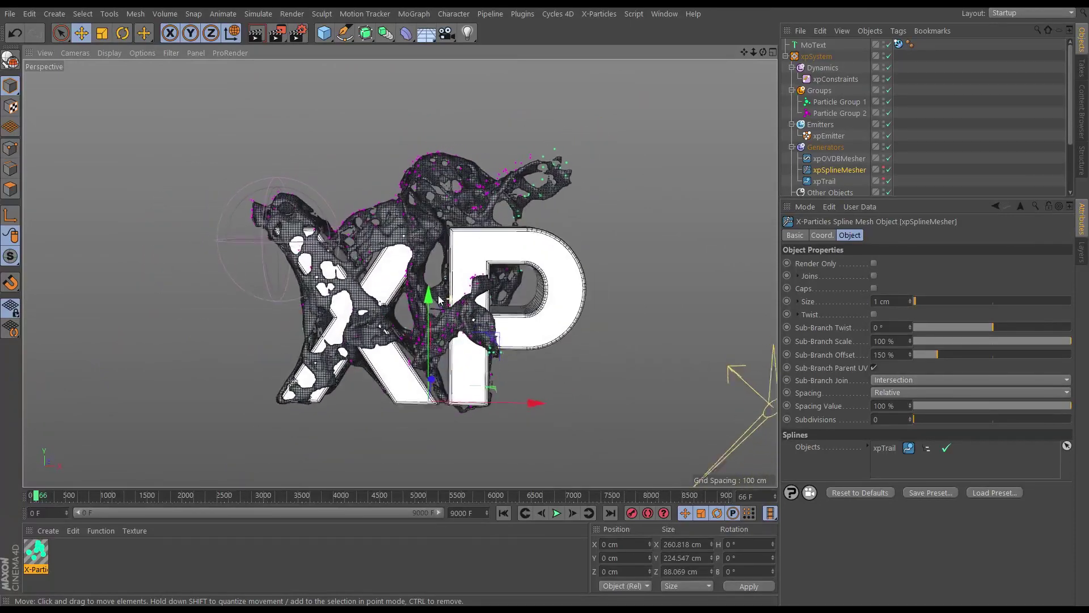
Disable xpOVDBMesher and xpSplineMesher and rewind to frame 0.
left_click(504, 513)
left_click(572, 513)
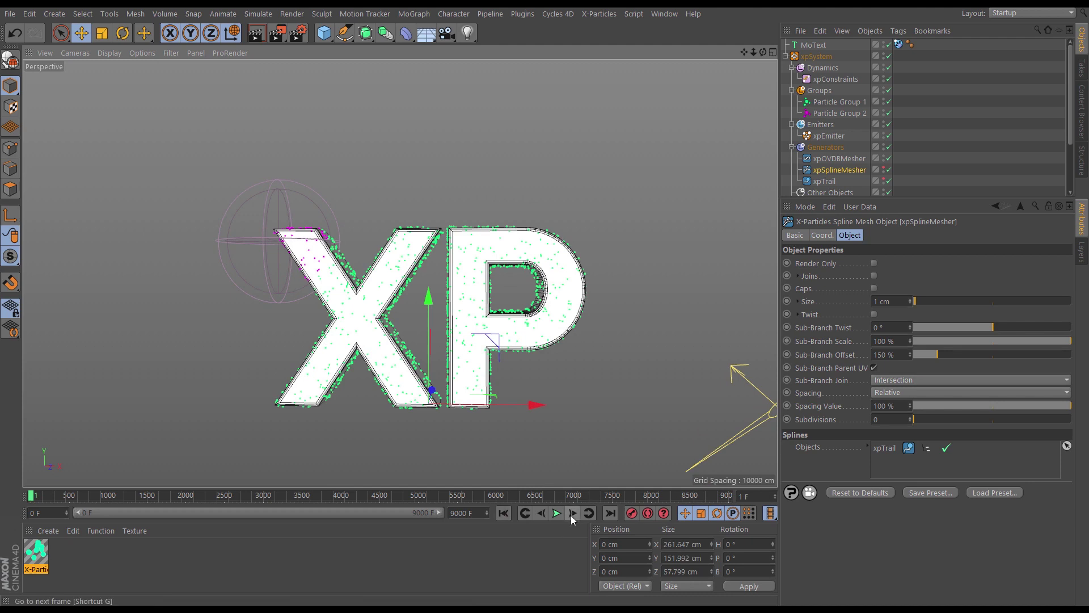
left_click_drag(566, 397, 465, 321, "alt")
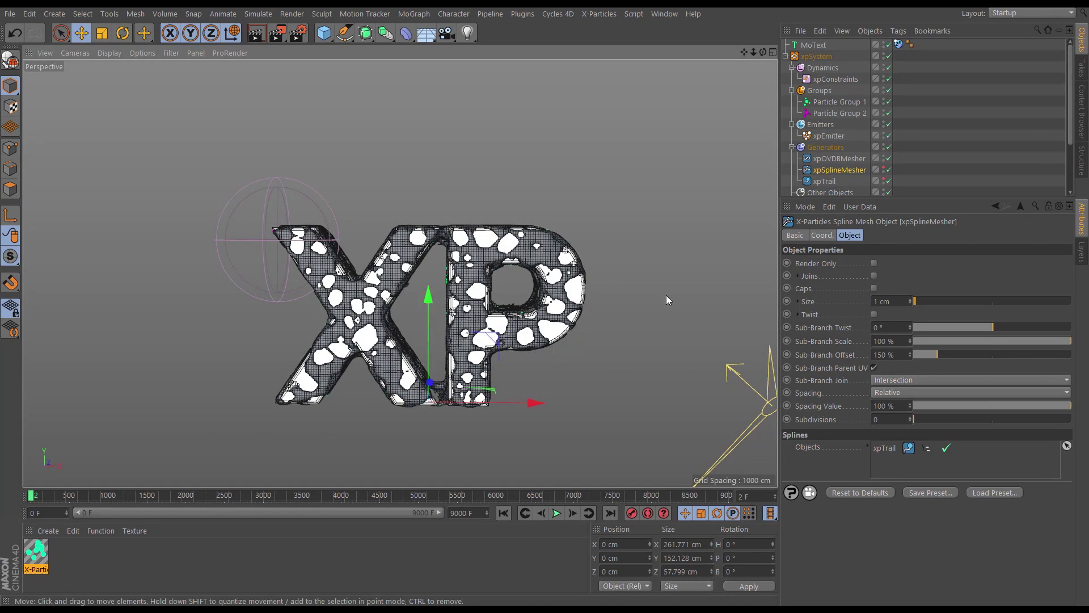
left_click(889, 159)
left_click(889, 169)
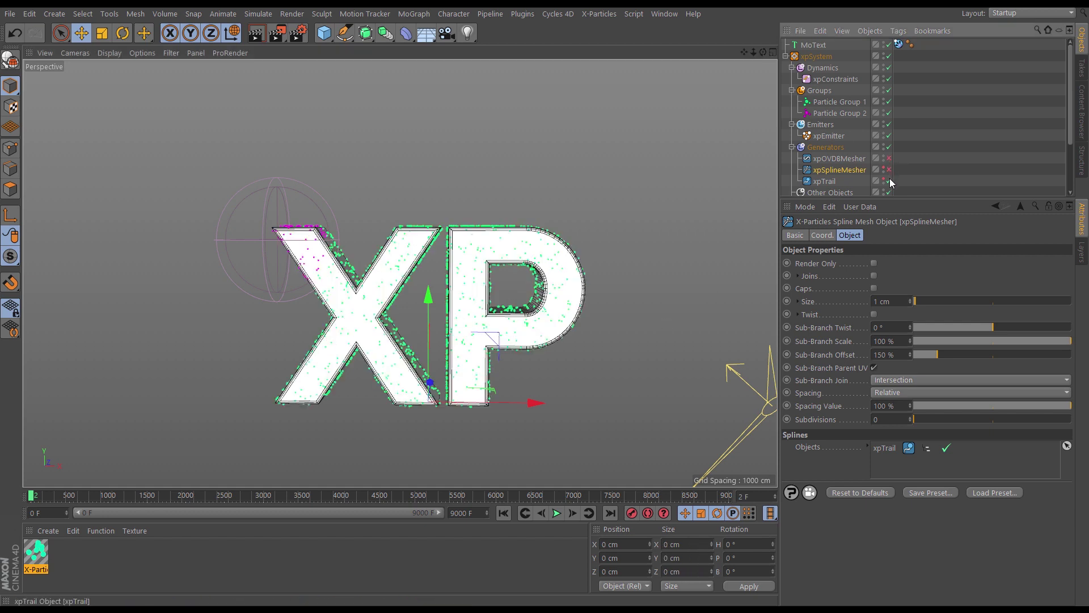
left_click(503, 513)
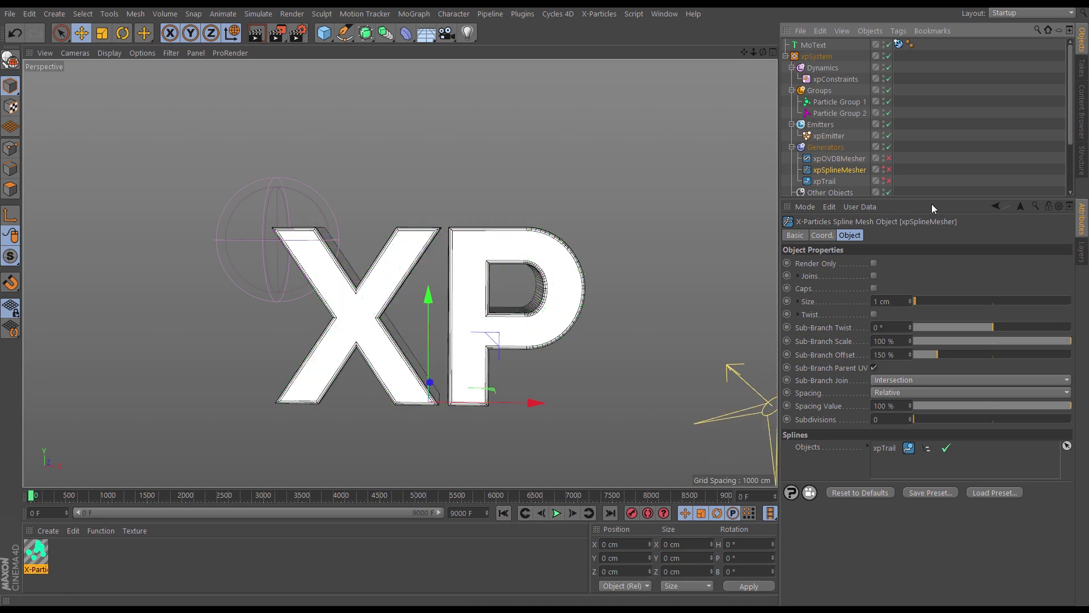
Sweep the Spherical Field from the X to the P during playback, stopping at frame 203.
left_click_drag(931, 199, 931, 346)
left_click(844, 226)
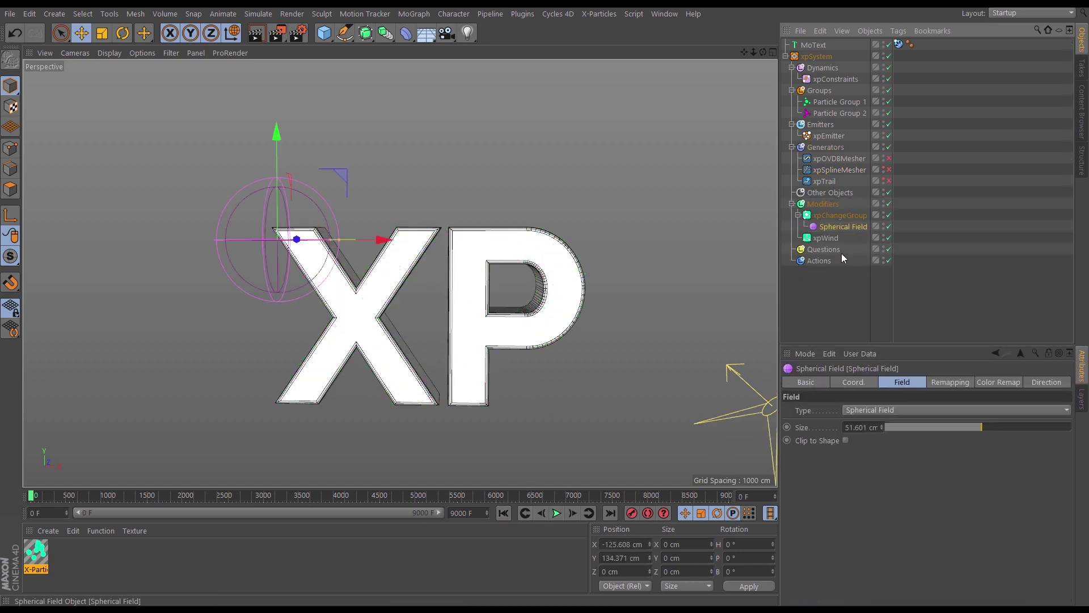
left_click(557, 513)
left_click_drag(355, 193, 603, 199)
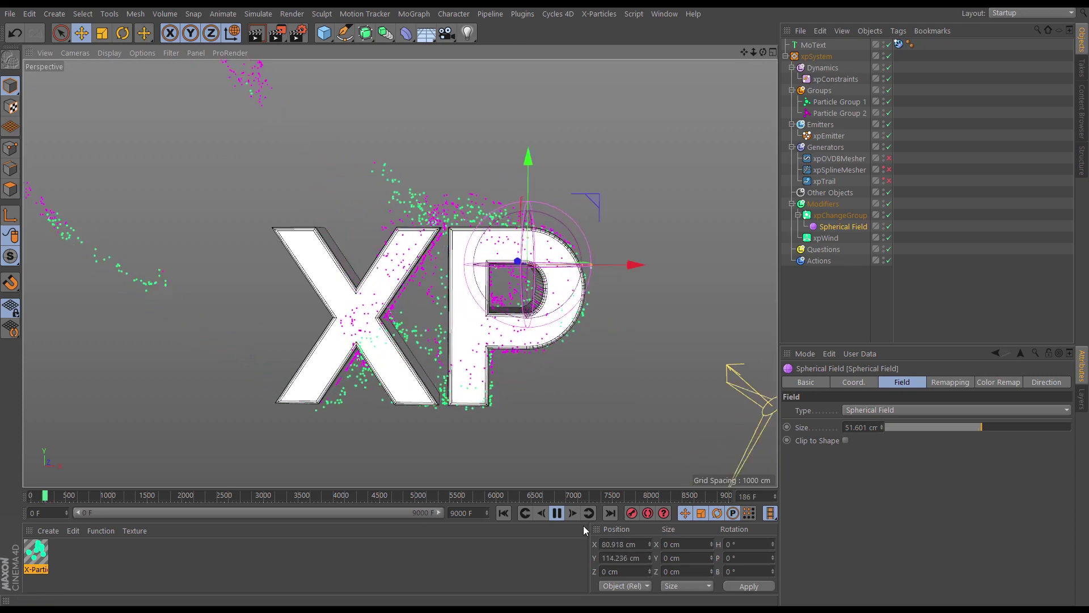
left_click(557, 513)
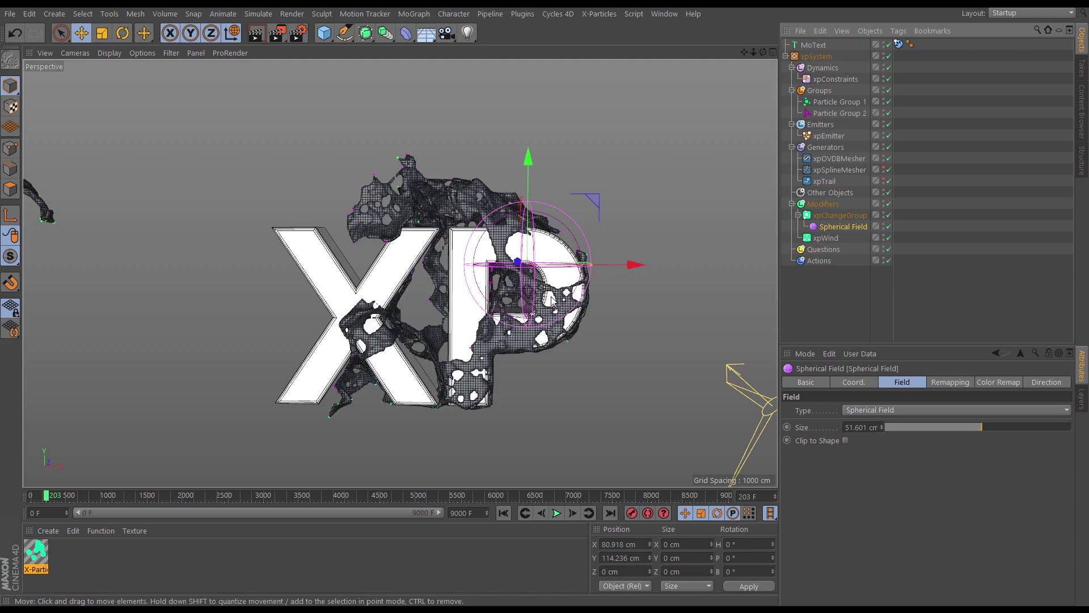
left_click_drag(431, 205, 563, 321, "alt")
left_click_drag(462, 184, 514, 258, "alt")
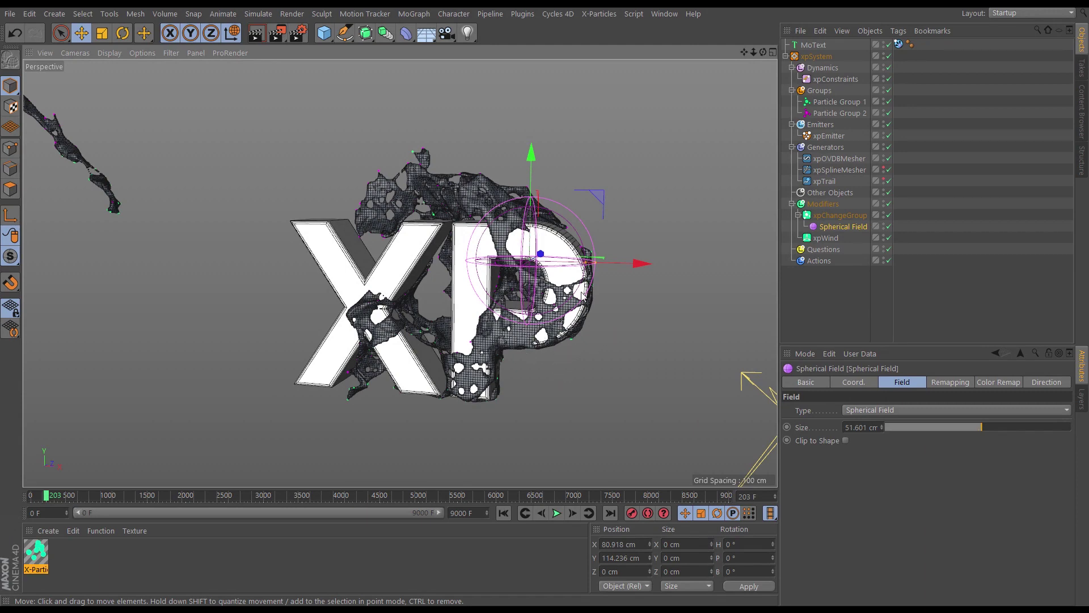
left_click_drag(495, 294, 459, 299, "alt")
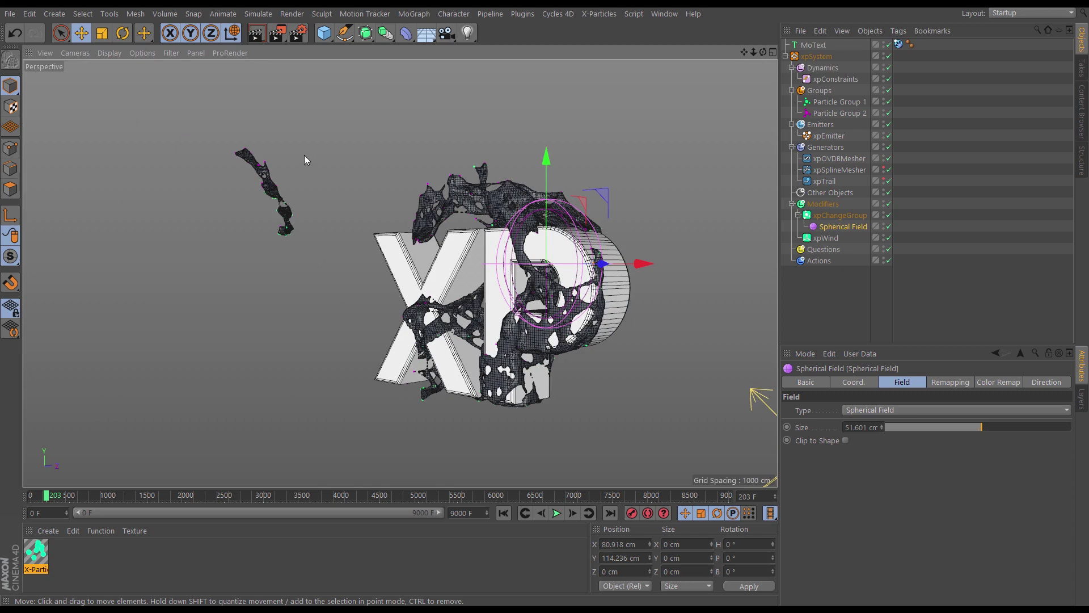
left_click_drag(516, 262, 470, 345, "alt")
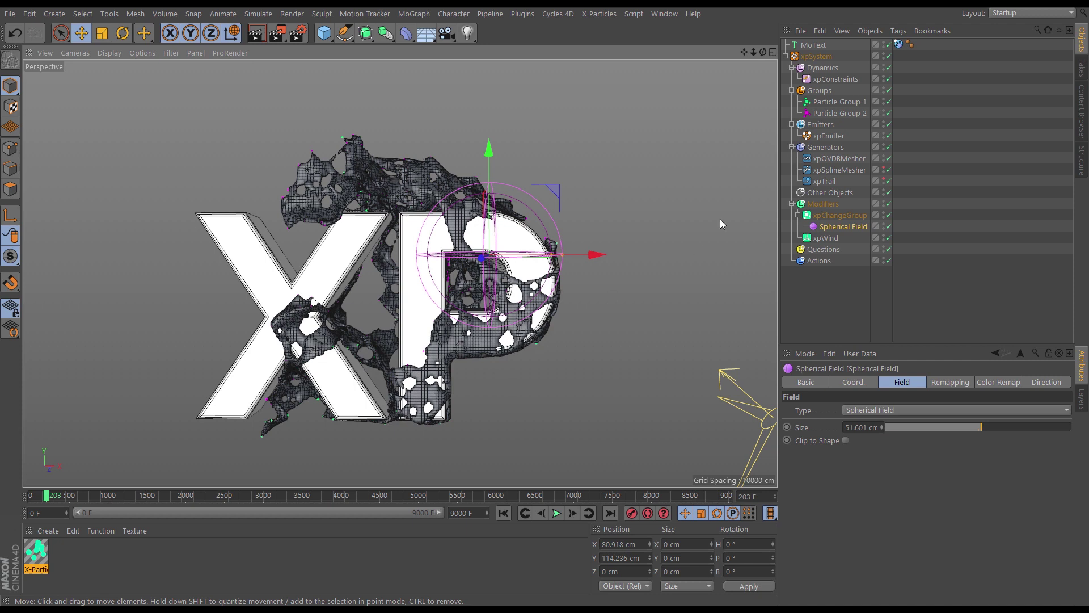
Tick Display Constraints on xpEmitter and disable xpOVDBMesher, xpSplineMesher and xpTrail.
left_click(829, 136)
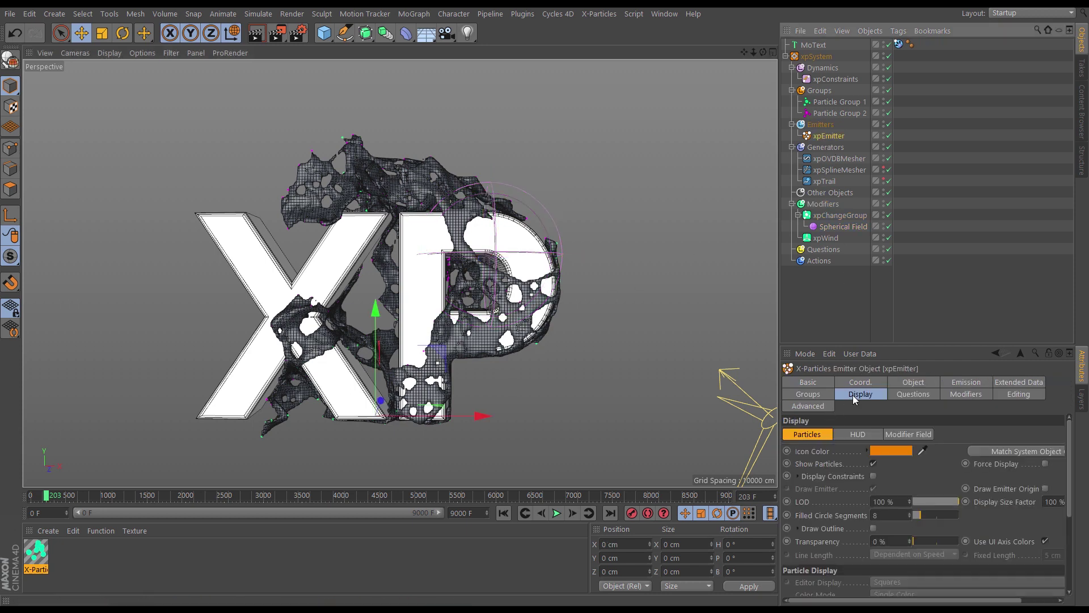
left_click(874, 476)
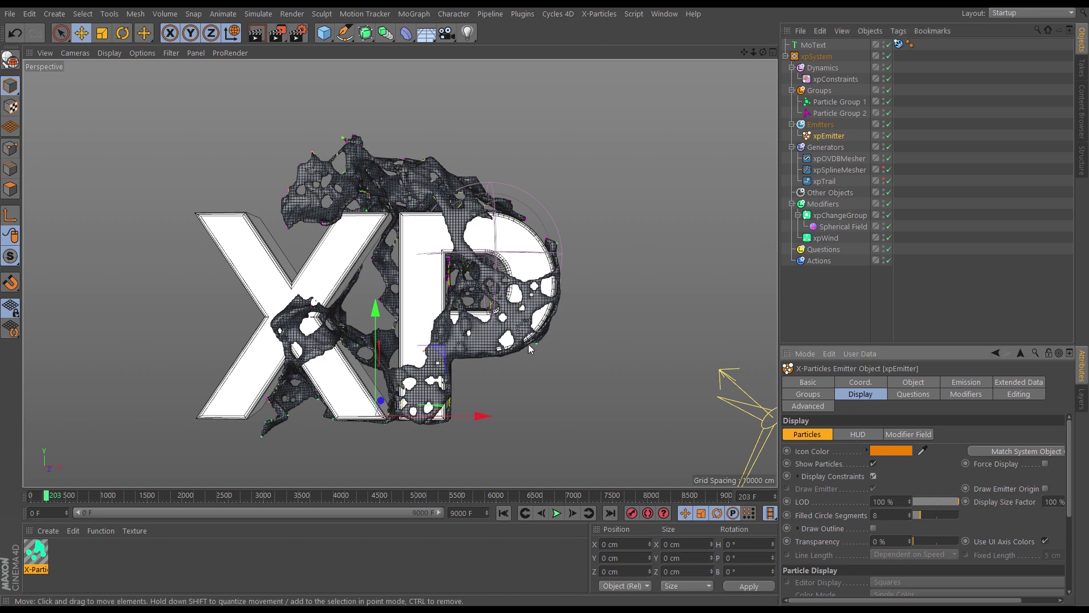
left_click(889, 158)
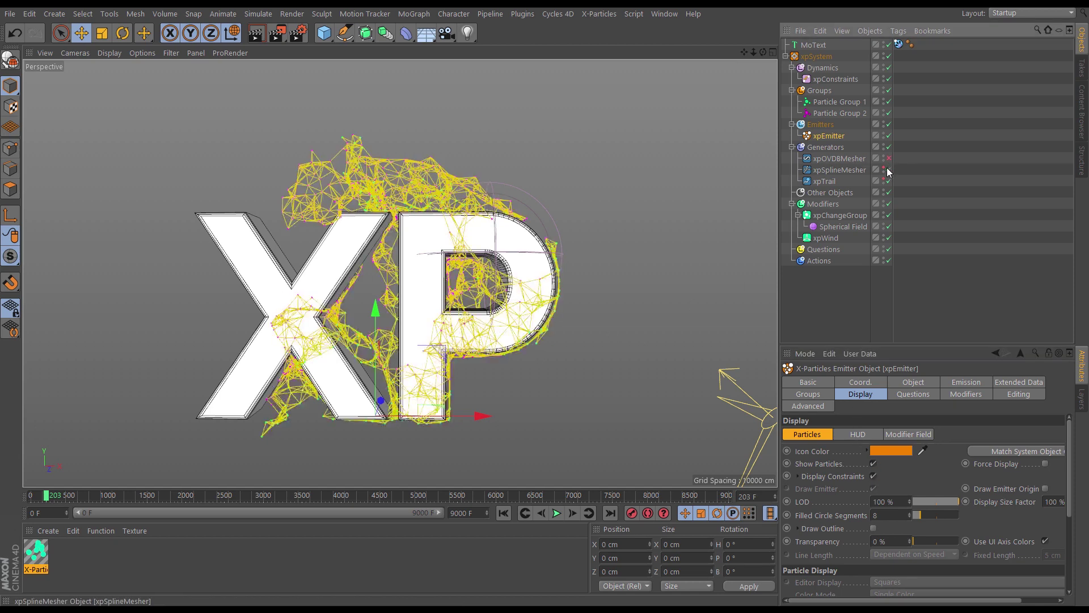
left_click_drag(417, 311, 396, 312, "alt")
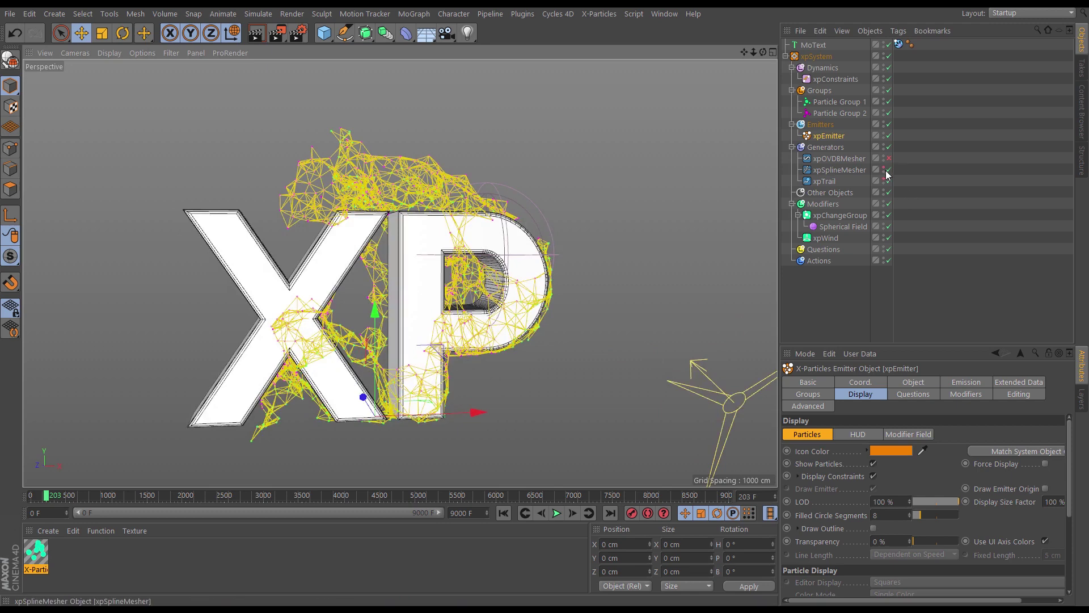
left_click(889, 170)
left_click(889, 181)
Replay the simulation from frame 0 to watch the yellow constraint web.
left_click(503, 513)
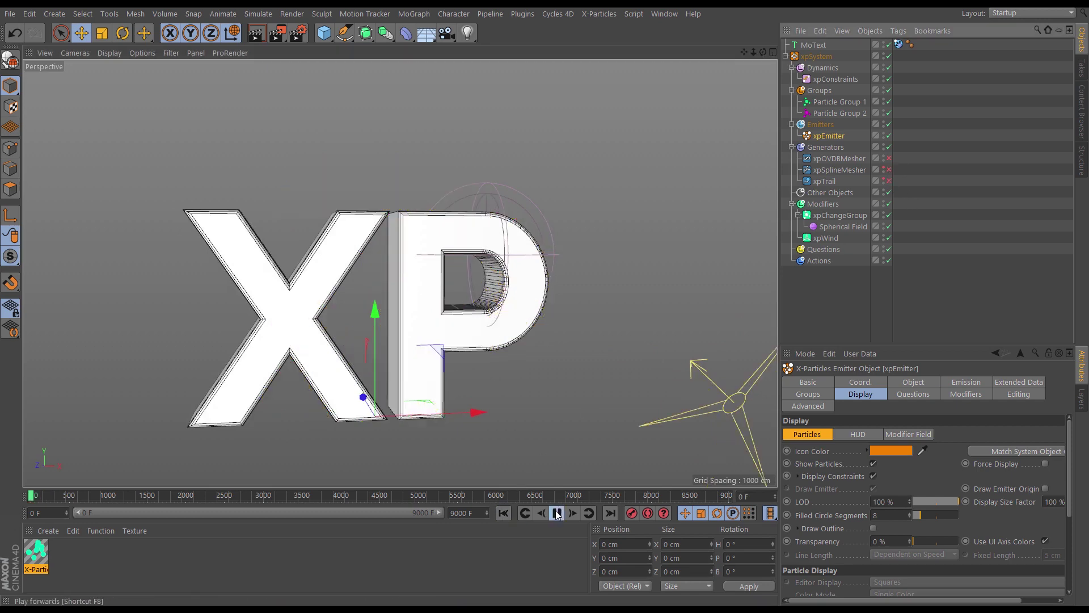
left_click(556, 513)
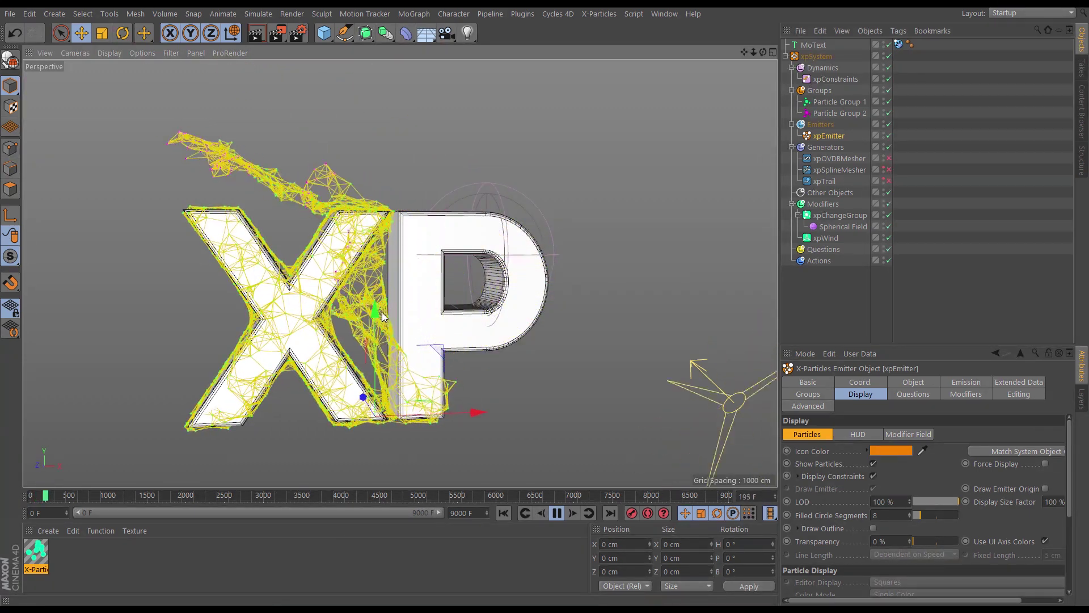
left_click_drag(354, 325, 399, 374, "alt")
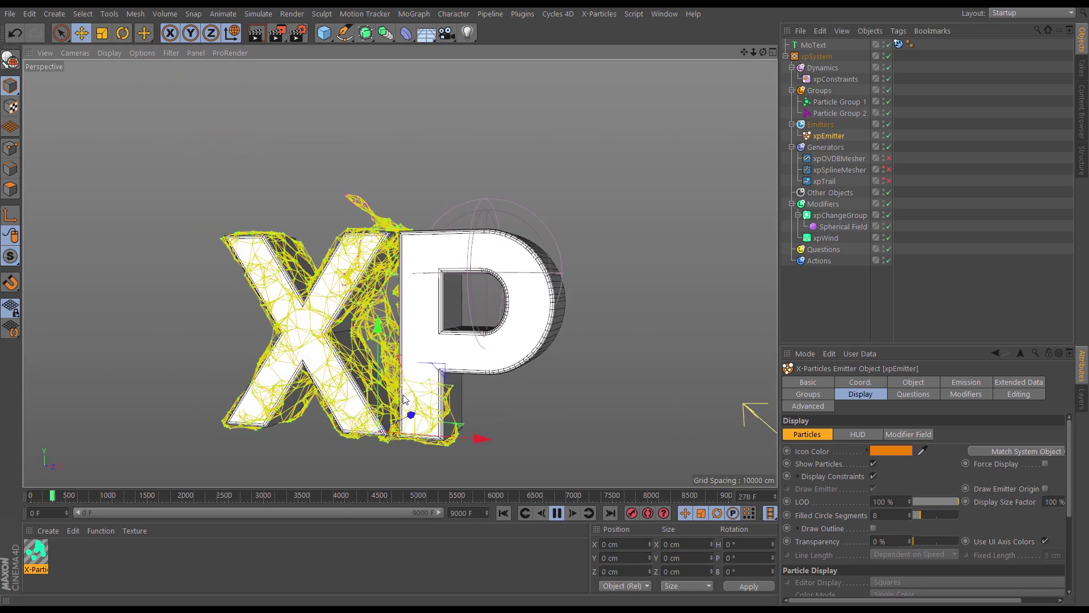